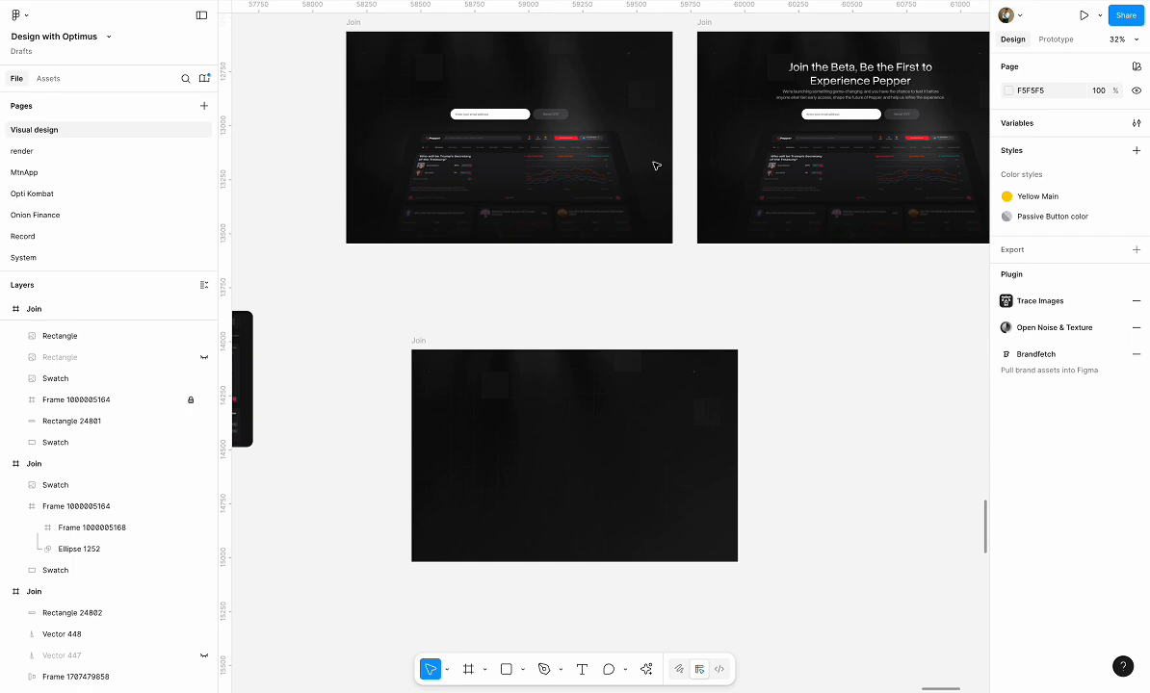
Examine the finished Join landing page designs and the empty dark Join frame below them
{"action": "scroll", "coordinate": [656, 165], "scroll_direction": "up", "scroll_amount": 3}
{"action": "scroll", "coordinate": [655, 165], "scroll_direction": "right", "scroll_amount": 10}
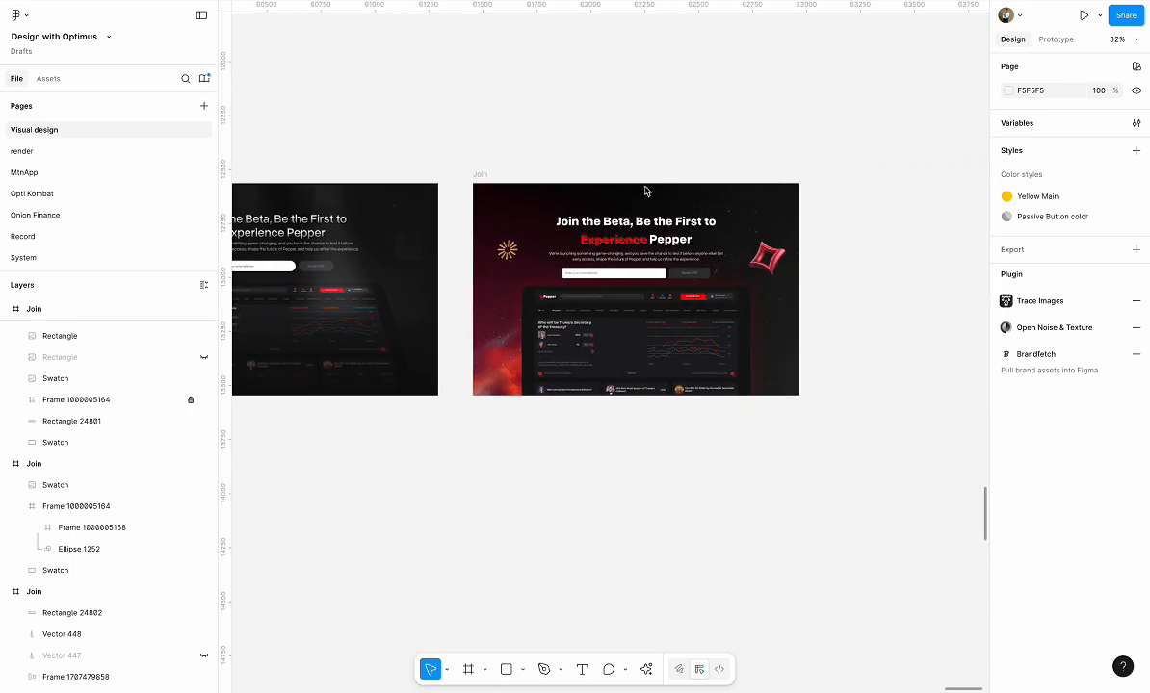
{"action": "scroll", "coordinate": [645, 189], "scroll_direction": "up", "scroll_amount": 5}
{"action": "scroll", "coordinate": [661, 232], "scroll_direction": "up", "scroll_amount": 1}
{"action": "scroll", "coordinate": [660, 232], "scroll_direction": "down", "scroll_amount": 3}
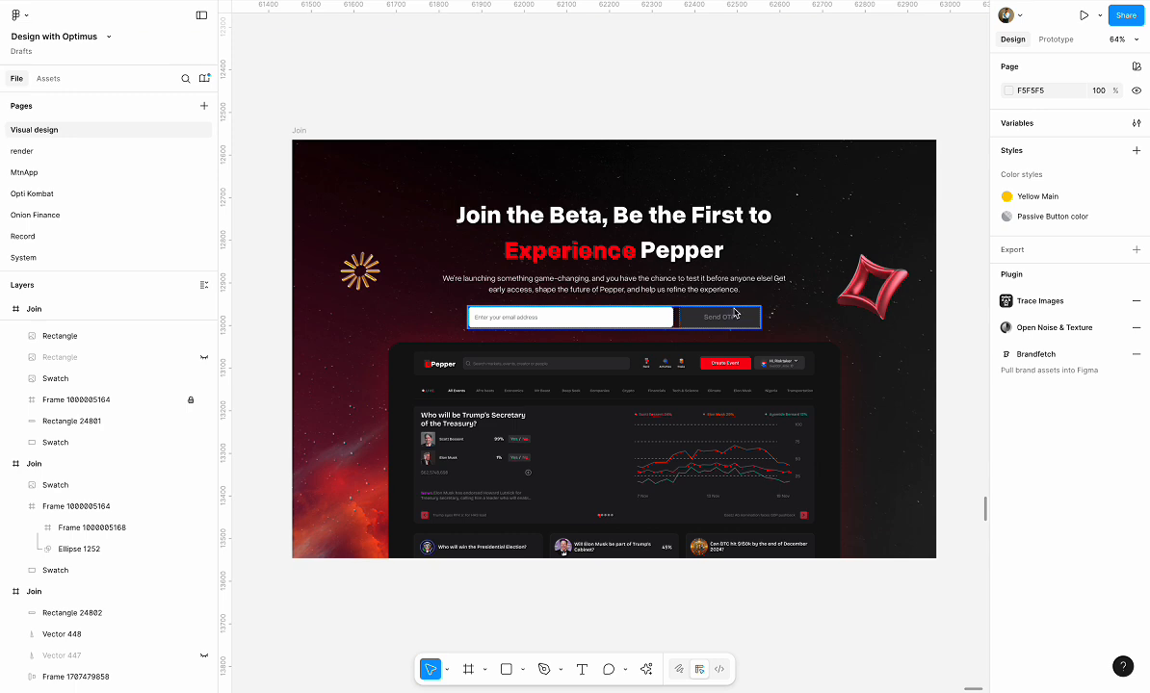
{"action": "scroll", "coordinate": [735, 313], "scroll_direction": "down", "scroll_amount": 5, "text": "ctrl"}
{"action": "scroll", "coordinate": [727, 313], "scroll_direction": "up", "scroll_amount": 5, "text": "ctrl"}
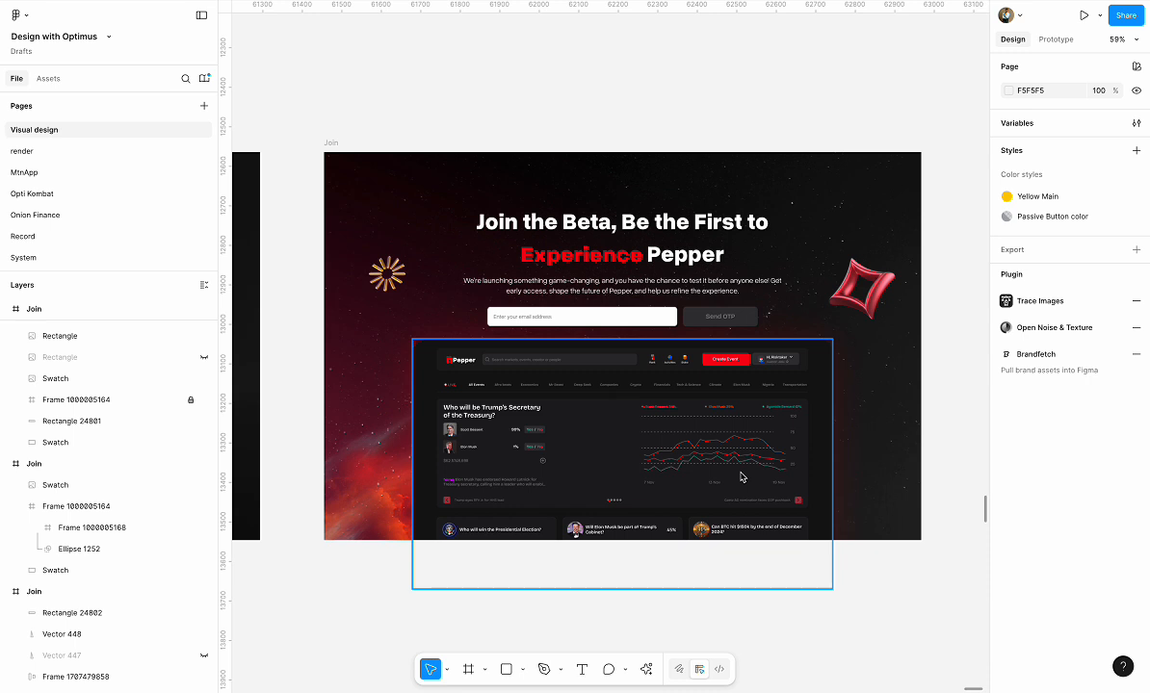
{"action": "scroll", "coordinate": [690, 280], "scroll_direction": "down", "scroll_amount": 2}
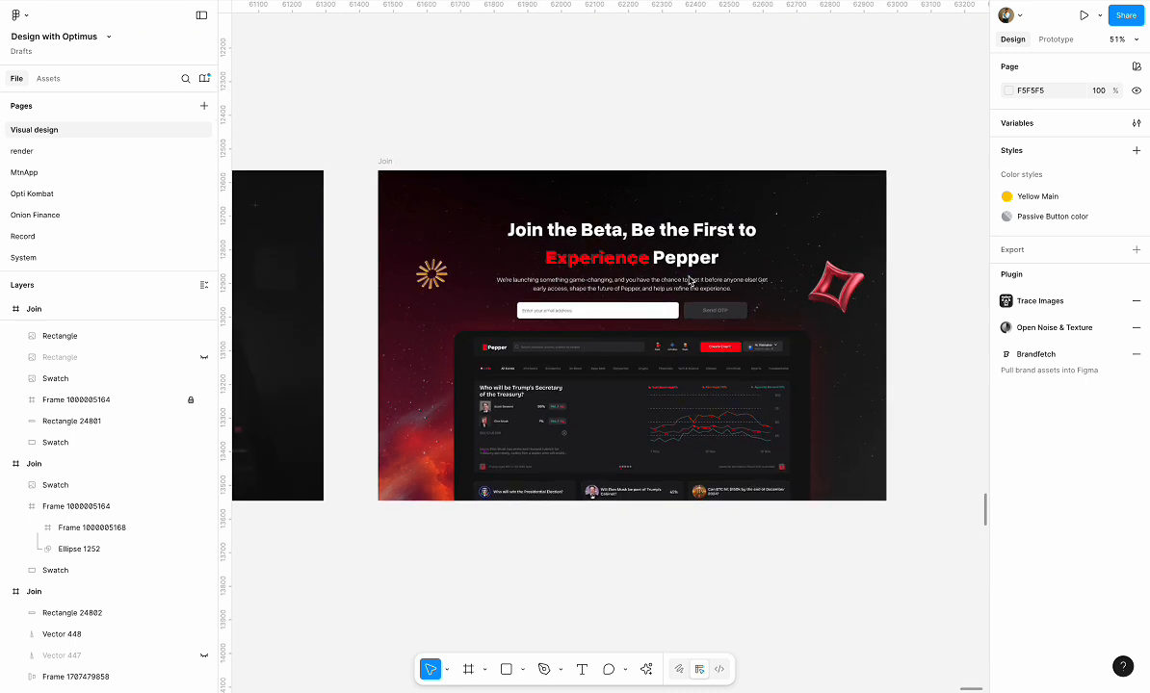
{"action": "scroll", "coordinate": [689, 280], "scroll_direction": "left", "scroll_amount": 10}
{"action": "scroll", "coordinate": [690, 280], "scroll_direction": "down", "scroll_amount": 6}
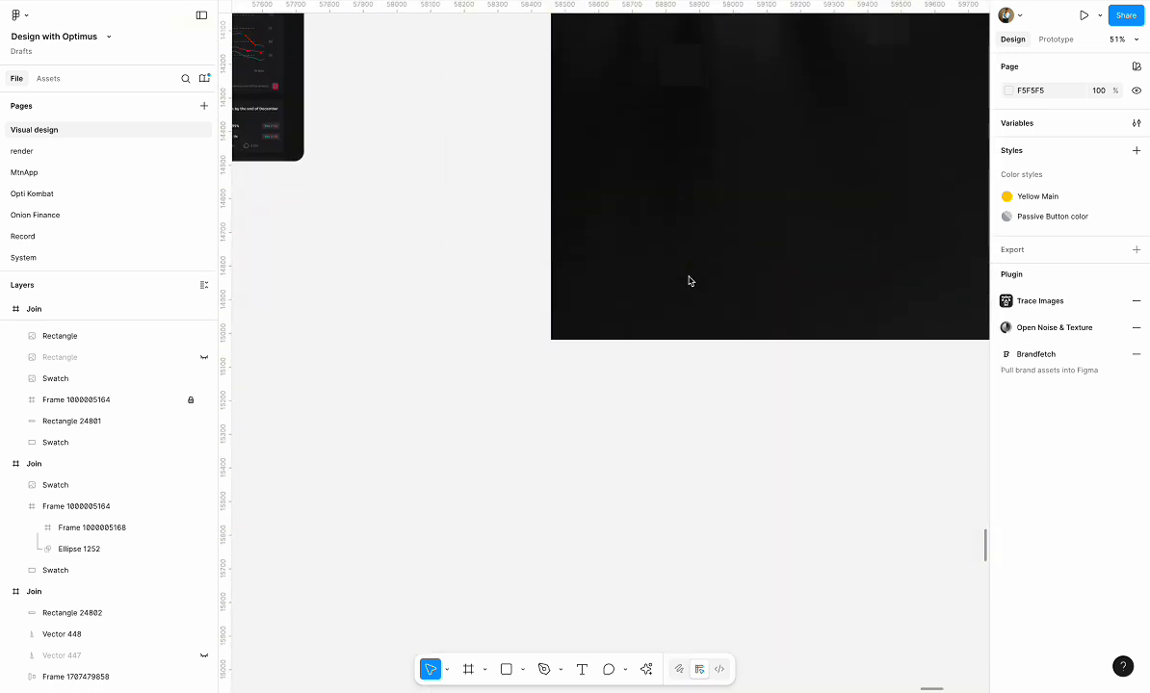
{"action": "scroll", "coordinate": [689, 280], "scroll_direction": "right", "scroll_amount": 2}
{"action": "scroll", "coordinate": [689, 281], "scroll_direction": "down", "scroll_amount": 5}
{"action": "scroll", "coordinate": [664, 301], "scroll_direction": "up", "scroll_amount": 5}
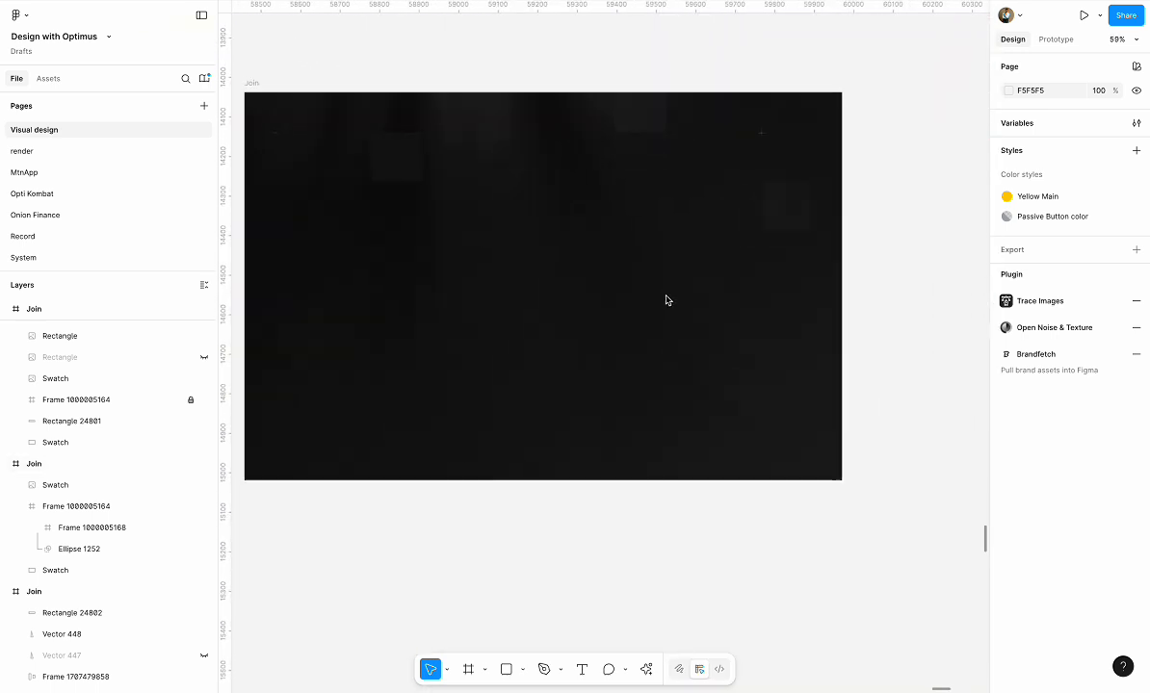
{"action": "scroll", "coordinate": [526, 347], "scroll_direction": "left", "scroll_amount": 2}
{"action": "scroll", "coordinate": [525, 347], "scroll_direction": "up", "scroll_amount": 1}
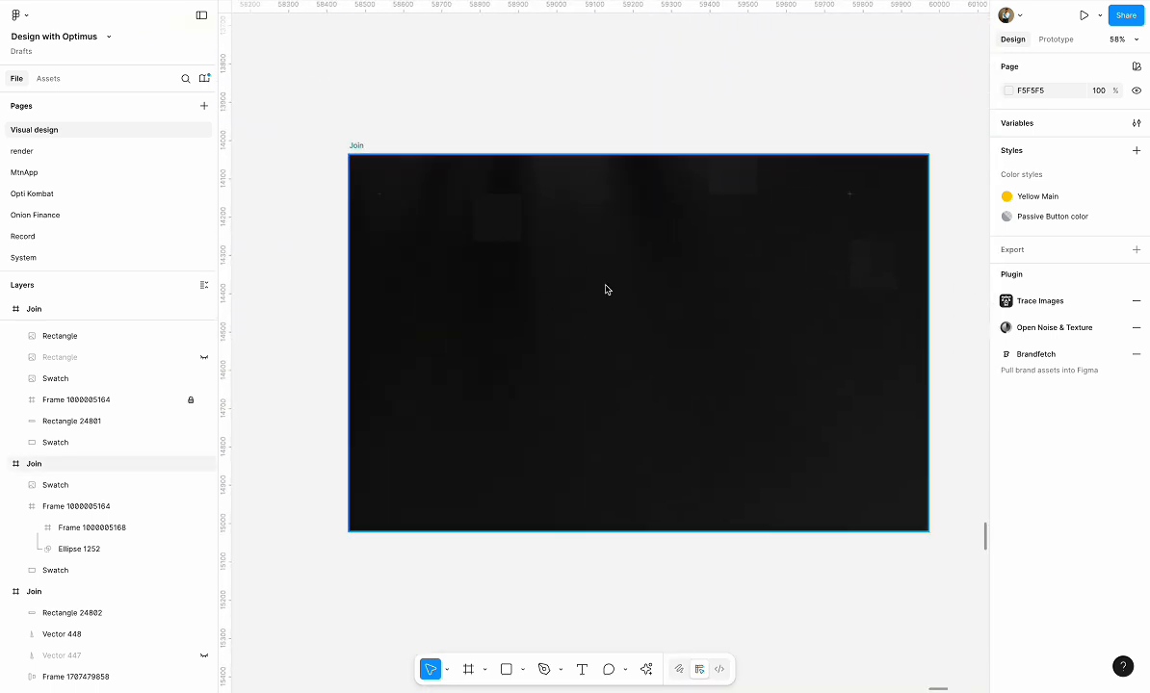
{"action": "mouse_move", "coordinate": [587, 215]}
{"action": "left_mouse_down"}
{"action": "mouse_move", "coordinate": [587, 267]}
{"action": "mouse_move", "coordinate": [584, 194]}
{"action": "left_mouse_up"}
{"action": "double_click", "coordinate": [587, 182]}
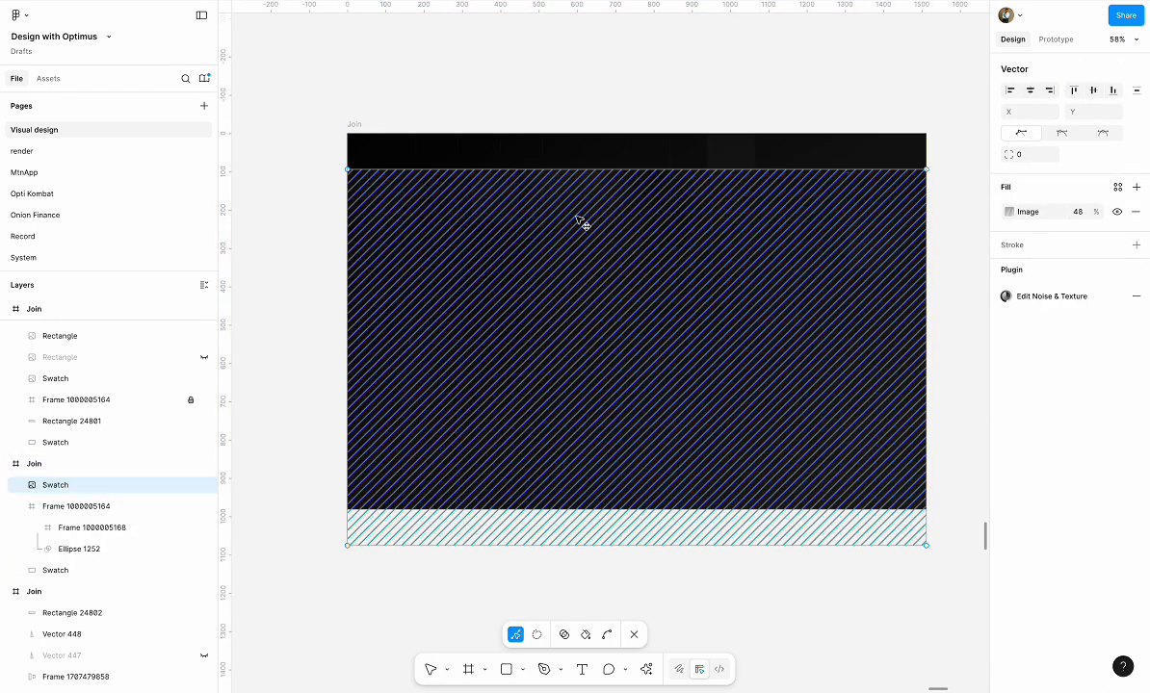
{"action": "left_click_drag", "start_coordinate": [593, 235], "coordinate": [587, 264]}
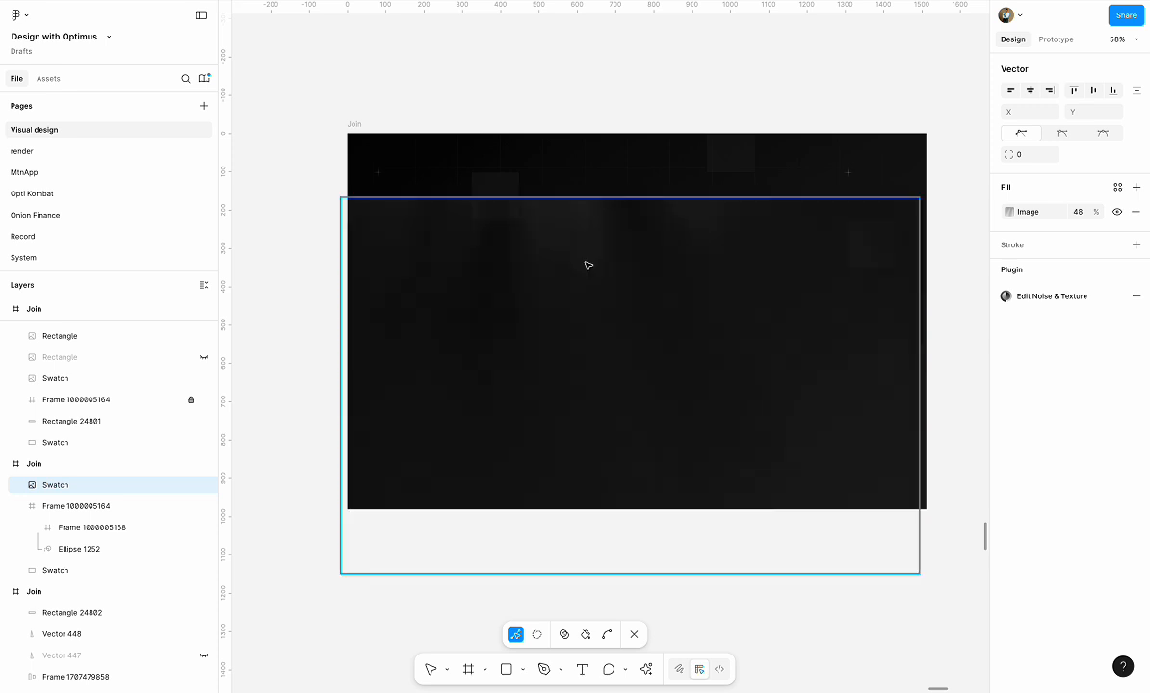
{"action": "key", "text": "ctrl+z"}
{"action": "key", "text": "ctrl+z"}
{"action": "key", "text": "Escape"}
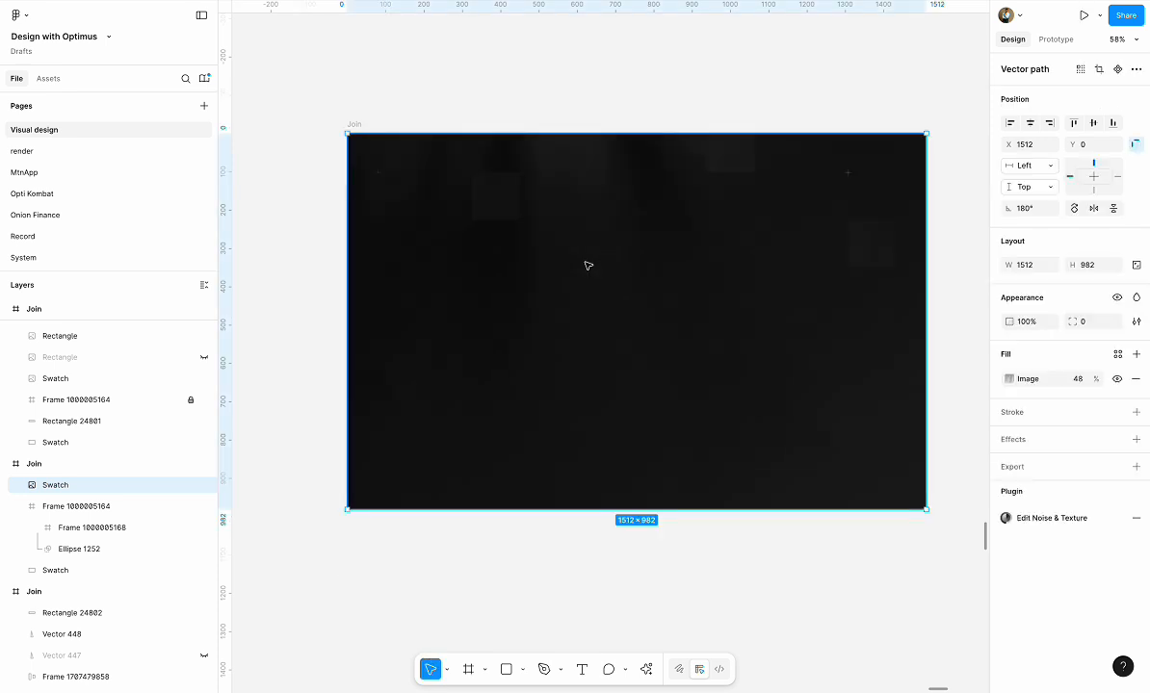
Align the Swatch texture layer to the top and horizontal centre of the empty Join frame
{"action": "left_click", "coordinate": [546, 69]}
{"action": "left_click", "coordinate": [61, 491]}
{"action": "mouse_move", "coordinate": [502, 393]}
{"action": "left_mouse_down"}
{"action": "mouse_move", "coordinate": [498, 447]}
{"action": "mouse_move", "coordinate": [510, 447]}
{"action": "mouse_move", "coordinate": [501, 454]}
{"action": "mouse_move", "coordinate": [492, 442]}
{"action": "mouse_move", "coordinate": [510, 404]}
{"action": "left_mouse_up"}
{"action": "left_click", "coordinate": [1074, 122]}
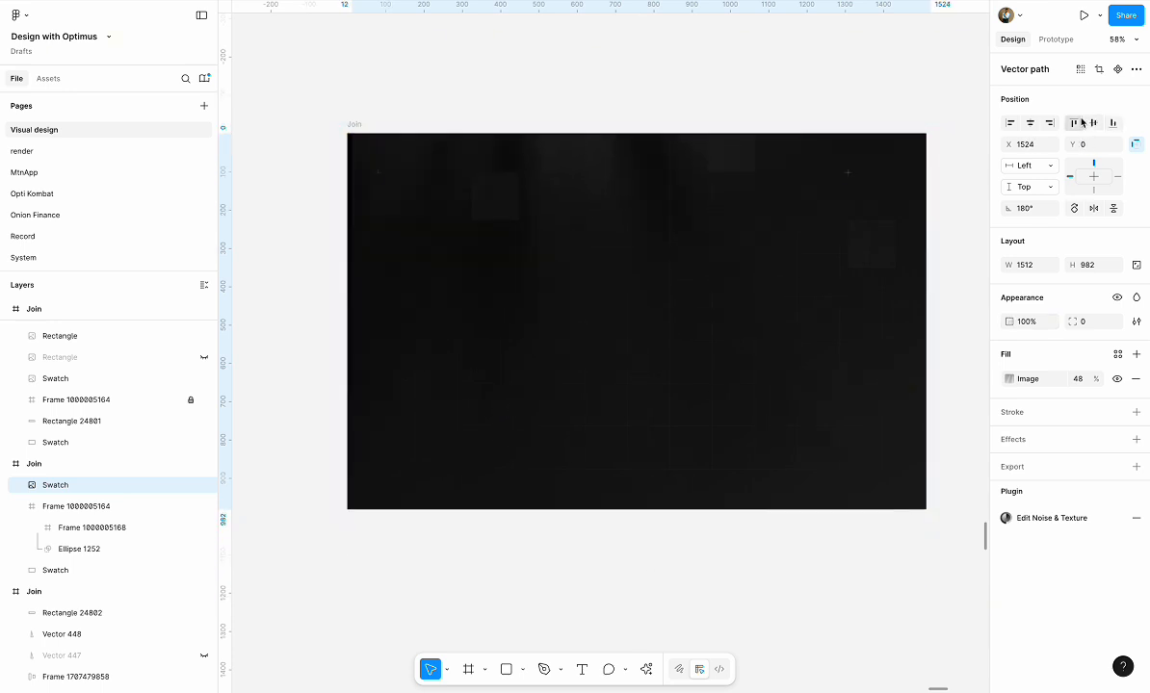
{"action": "left_click", "coordinate": [1028, 123]}
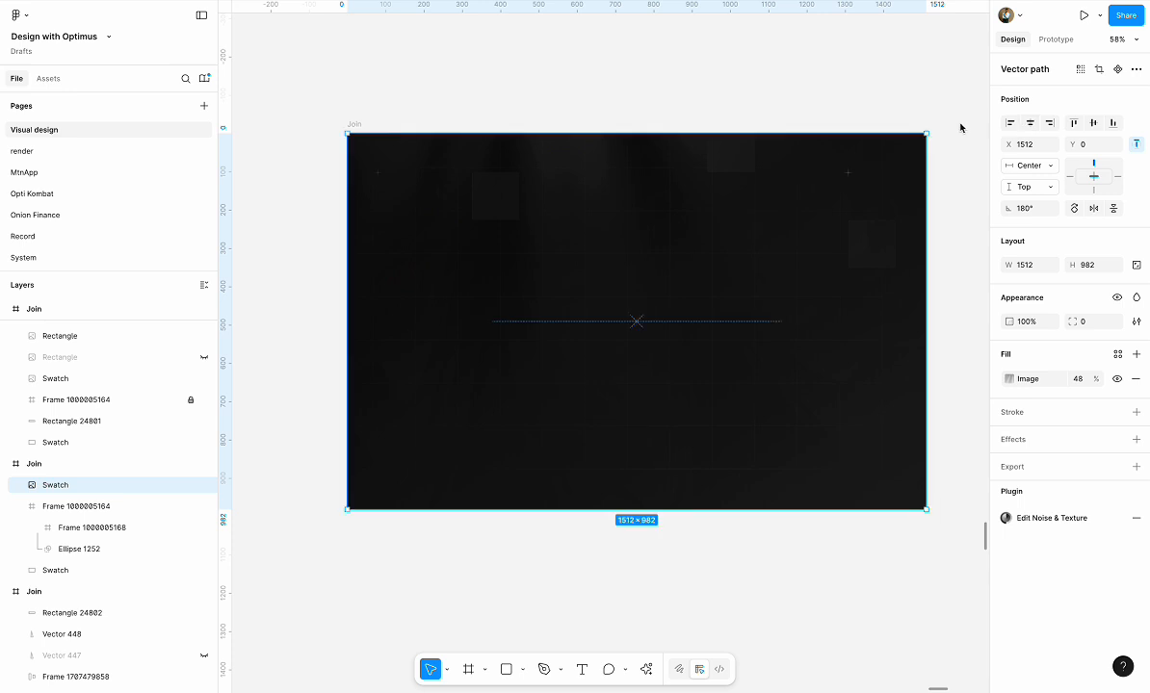
{"action": "left_click", "coordinate": [817, 47]}
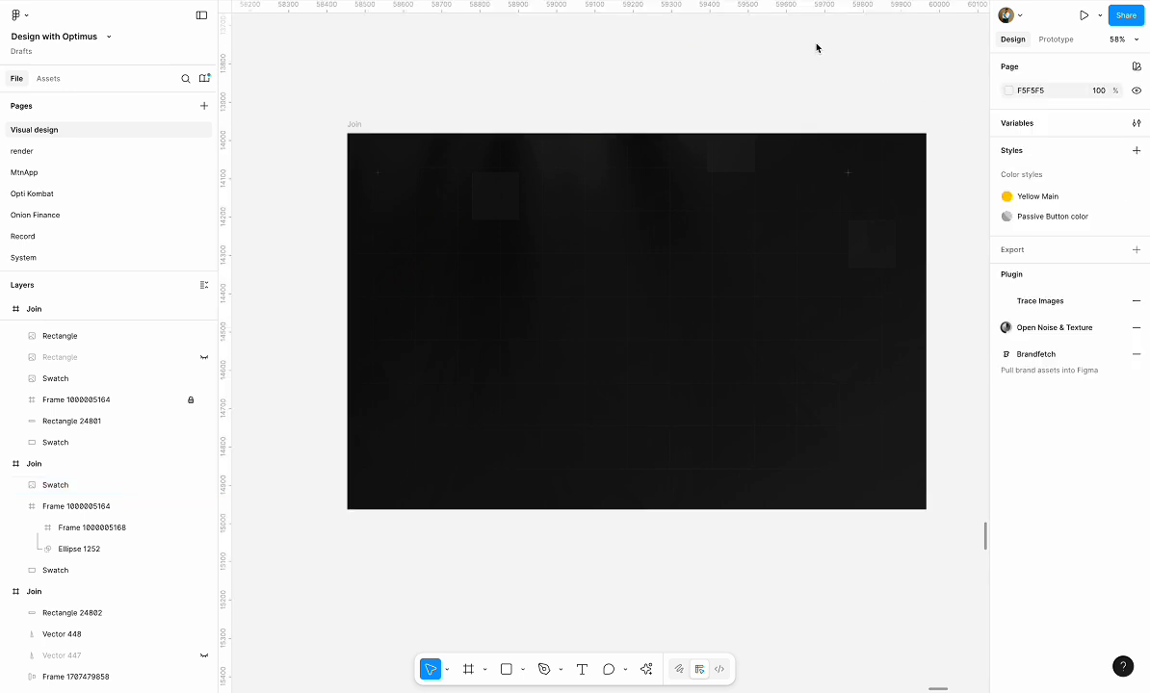
Place a copy of the Log in dashboard frame from the red Join design beside the empty Join frame
{"action": "scroll", "coordinate": [753, 112], "scroll_direction": "down", "scroll_amount": 5, "text": "ctrl"}
{"action": "scroll", "coordinate": [752, 112], "scroll_direction": "up", "scroll_amount": 3}
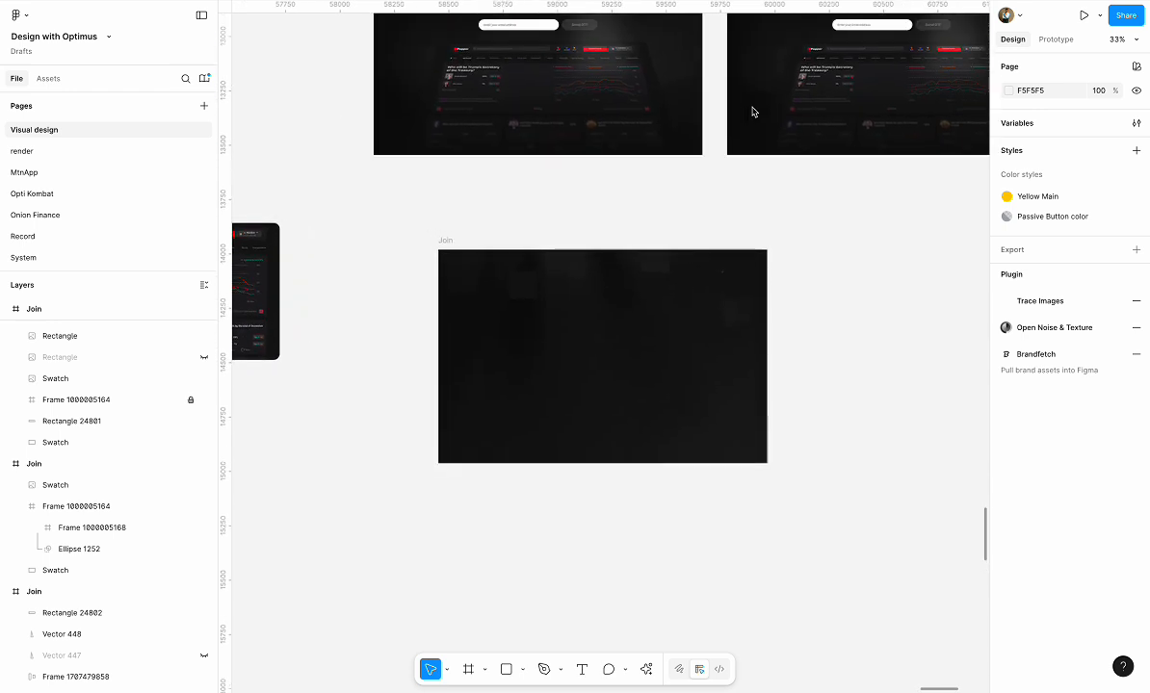
{"action": "scroll", "coordinate": [752, 112], "scroll_direction": "down", "scroll_amount": 5, "text": "ctrl"}
{"action": "scroll", "coordinate": [789, 115], "scroll_direction": "right", "scroll_amount": 2}
{"action": "scroll", "coordinate": [790, 116], "scroll_direction": "up", "scroll_amount": 1}
{"action": "left_click", "coordinate": [837, 132]}
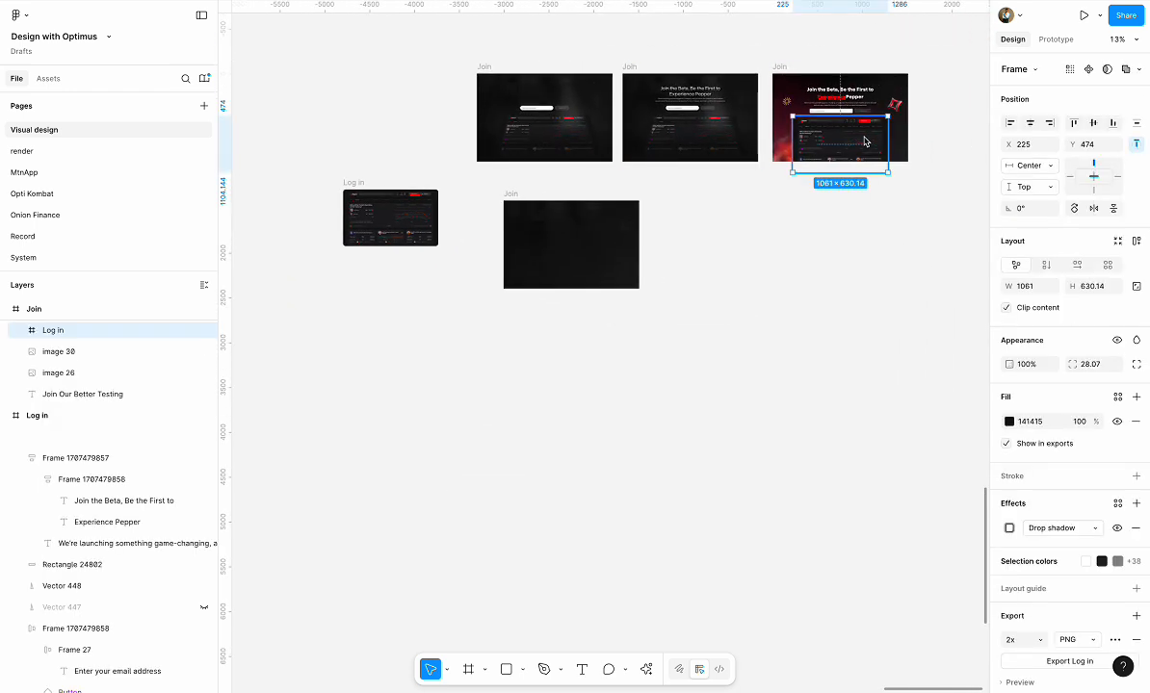
{"action": "left_click_drag", "start_coordinate": [837, 132], "coordinate": [710, 245]}
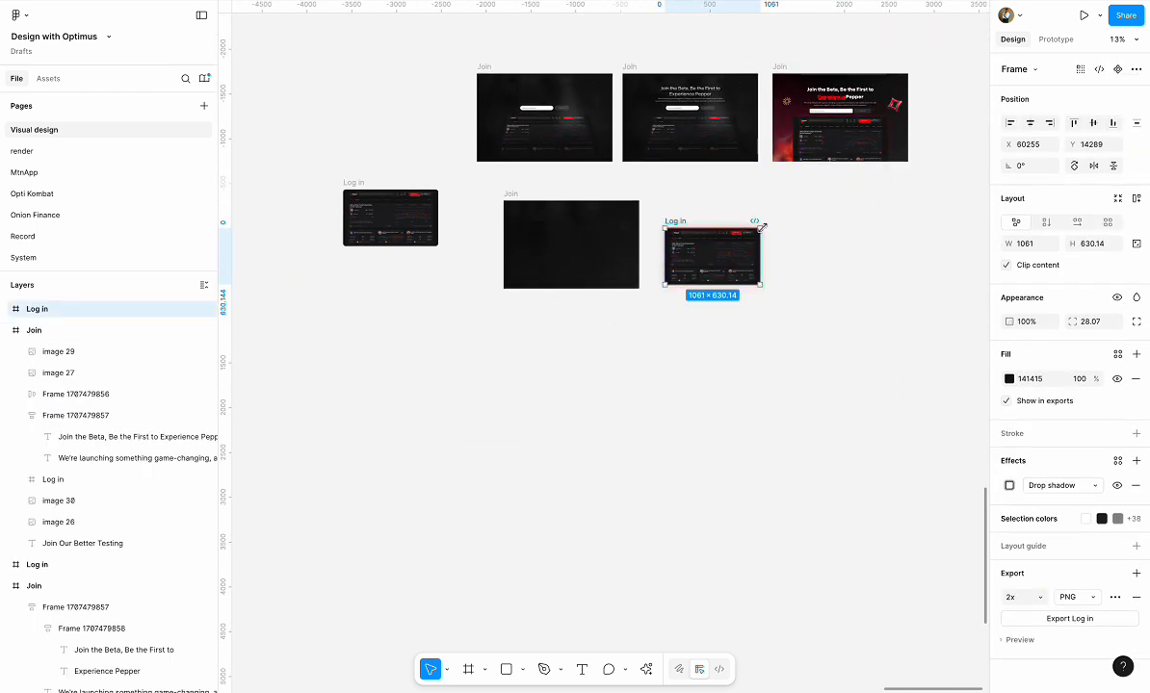
Remove the drop shadow effect from the copied Log in dashboard frame
{"action": "scroll", "coordinate": [760, 226], "scroll_direction": "up", "scroll_amount": 4, "text": "ctrl"}
{"action": "scroll", "coordinate": [759, 228], "scroll_direction": "up", "scroll_amount": 1, "text": "ctrl"}
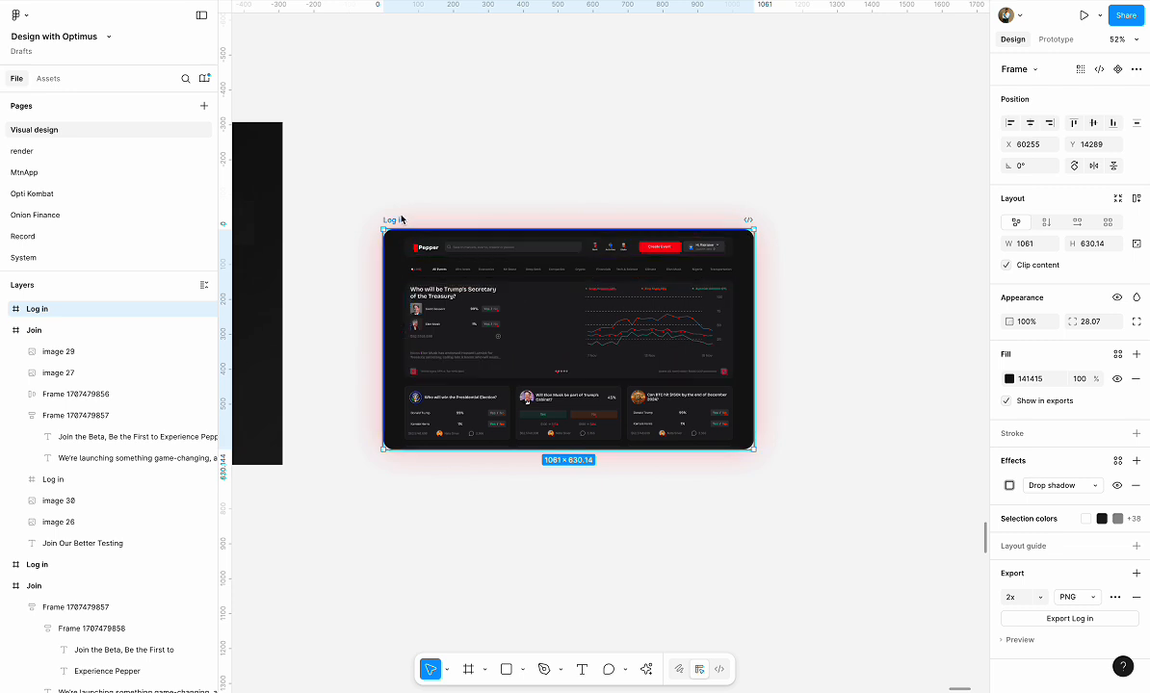
{"action": "scroll", "coordinate": [402, 220], "scroll_direction": "left", "scroll_amount": 4}
{"action": "scroll", "coordinate": [402, 220], "scroll_direction": "up", "scroll_amount": 1}
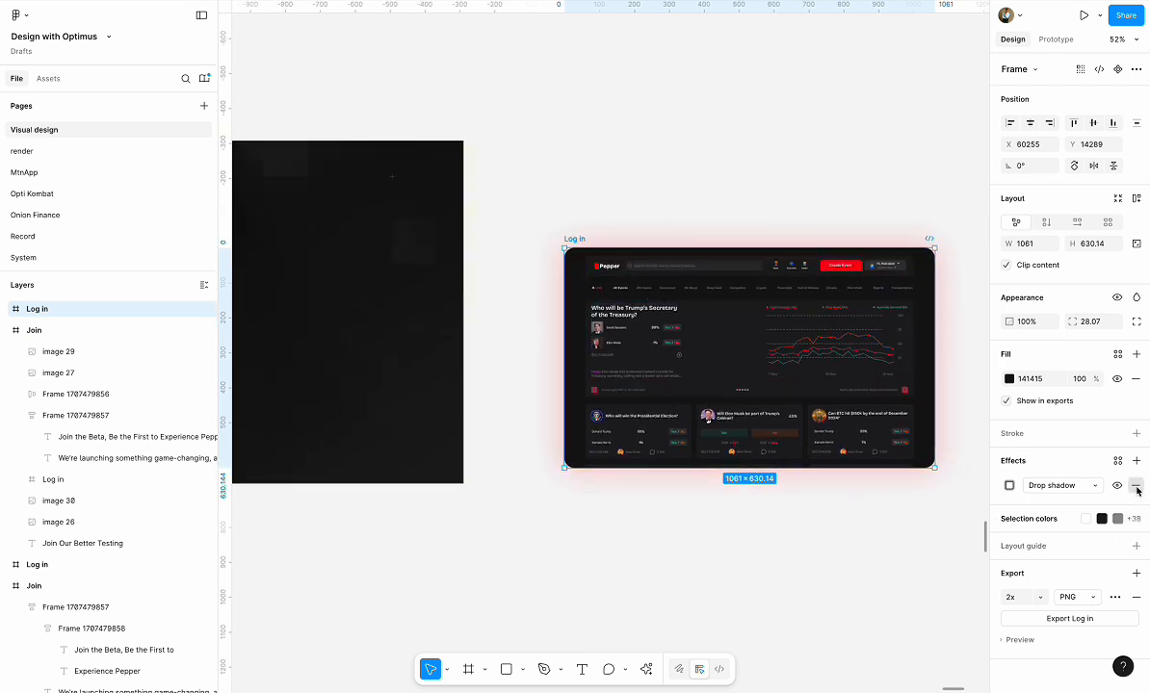
{"action": "left_click", "coordinate": [1136, 485]}
{"action": "left_click", "coordinate": [819, 532]}
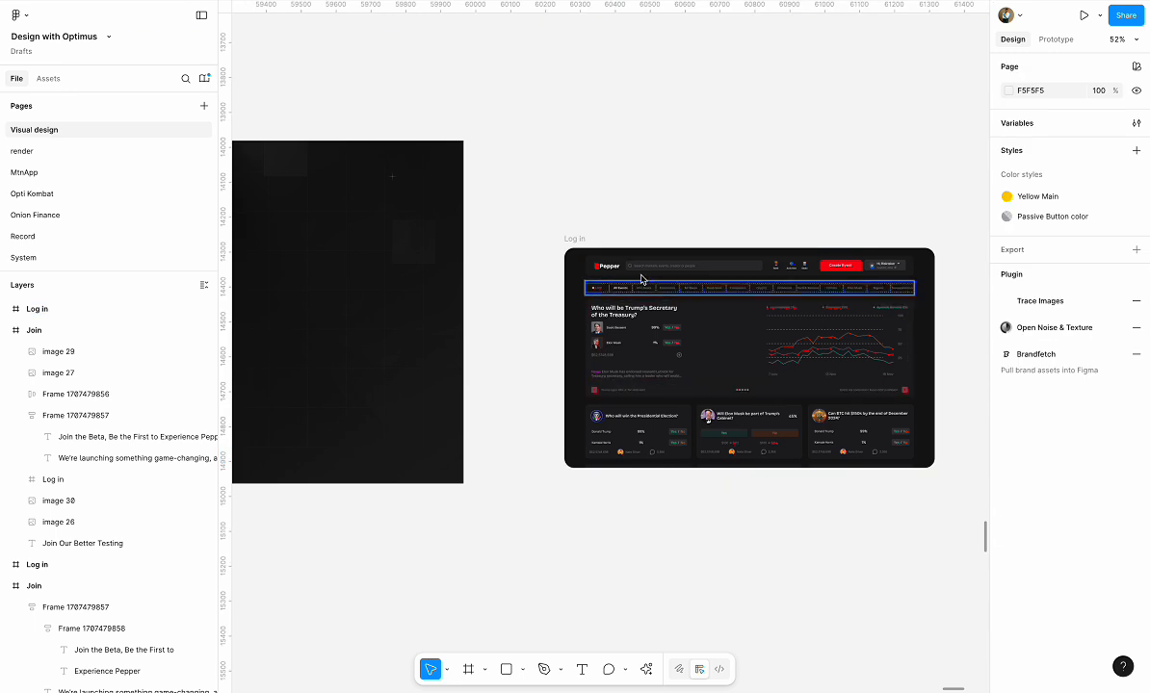
Tilt the copied Log in frame in 3D with Perspective Toolkit at X Rotate -33 and place the result as an image
{"action": "left_click", "coordinate": [577, 240]}
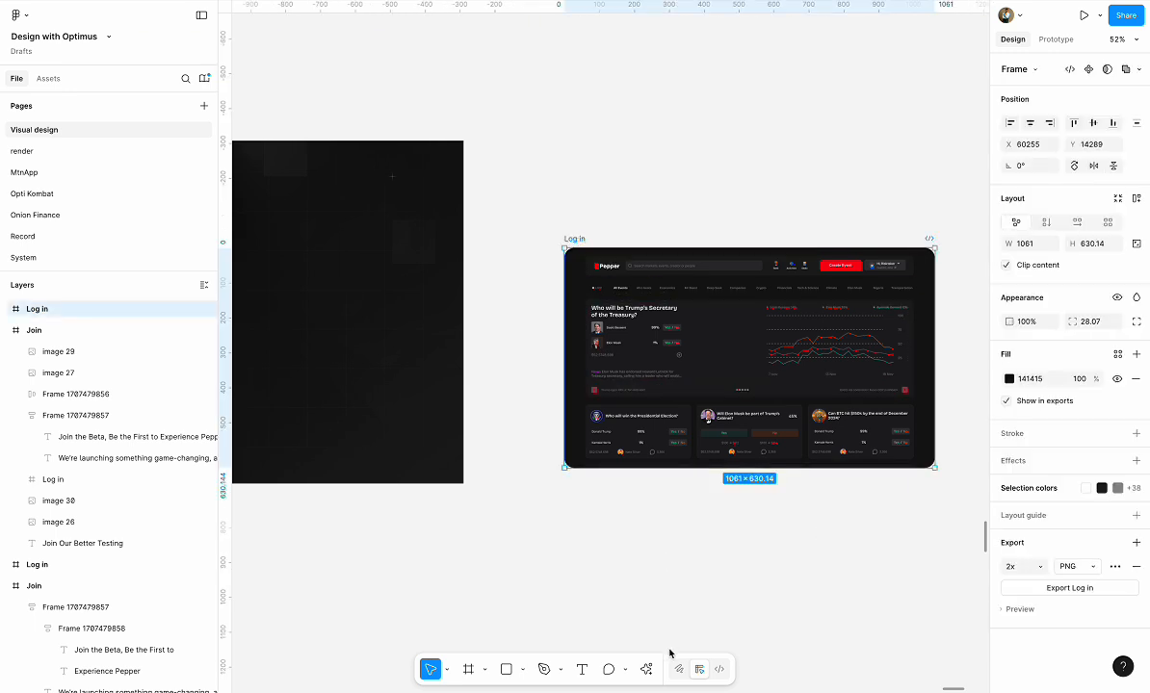
{"action": "left_click", "coordinate": [646, 670]}
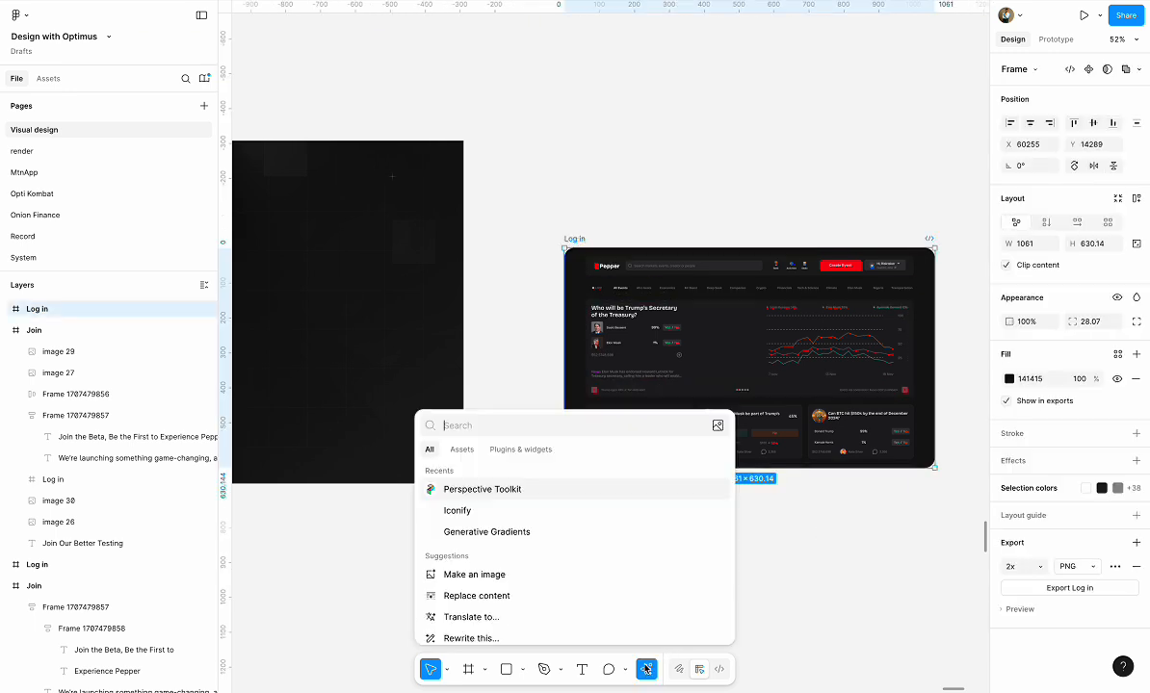
{"action": "left_click", "coordinate": [473, 491]}
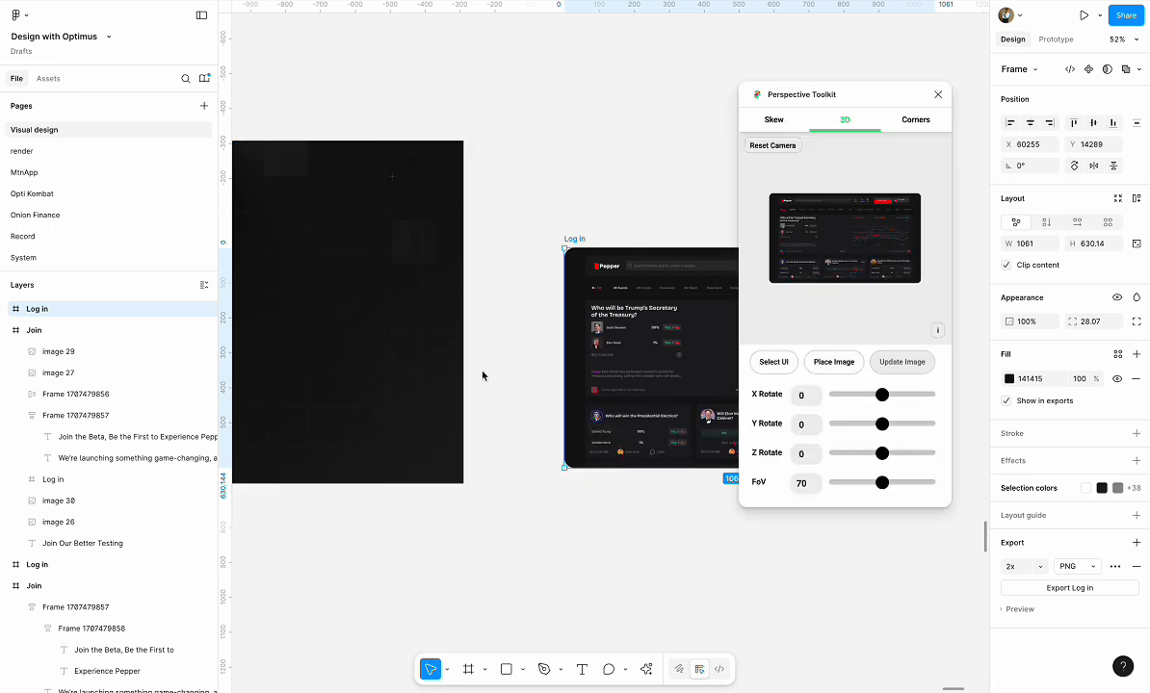
{"action": "scroll", "coordinate": [480, 378], "scroll_direction": "right", "scroll_amount": 5}
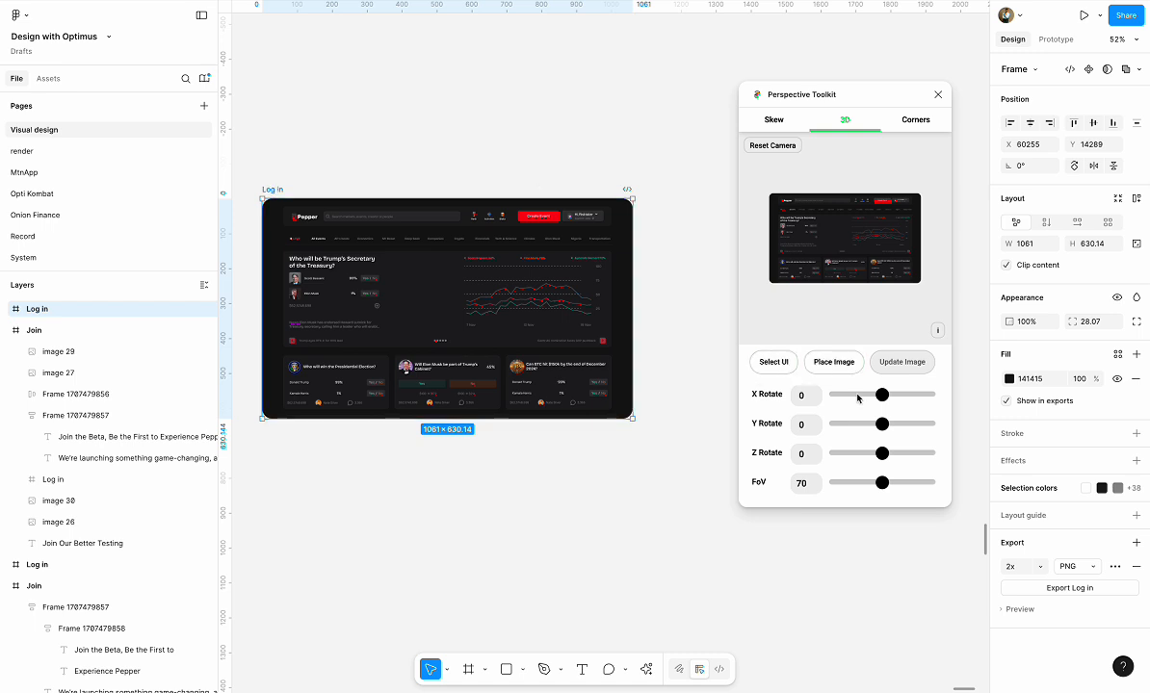
{"action": "mouse_move", "coordinate": [886, 395]}
{"action": "left_mouse_down"}
{"action": "mouse_move", "coordinate": [896, 395]}
{"action": "mouse_move", "coordinate": [865, 397]}
{"action": "left_mouse_up"}
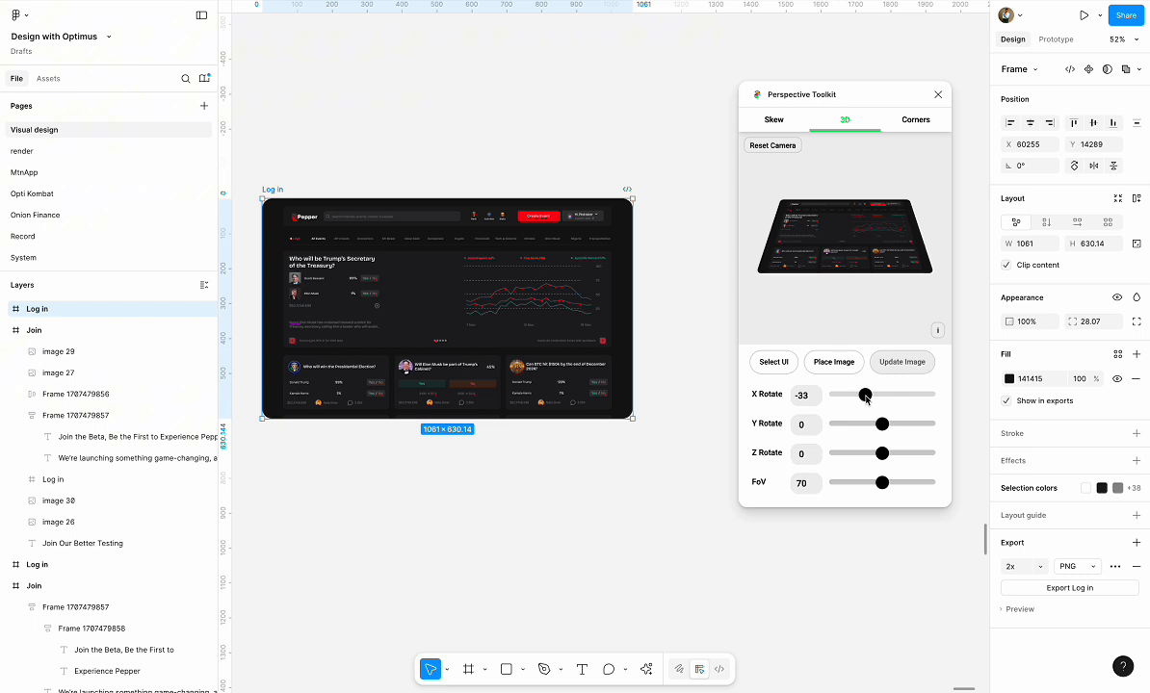
{"action": "left_click", "coordinate": [773, 364]}
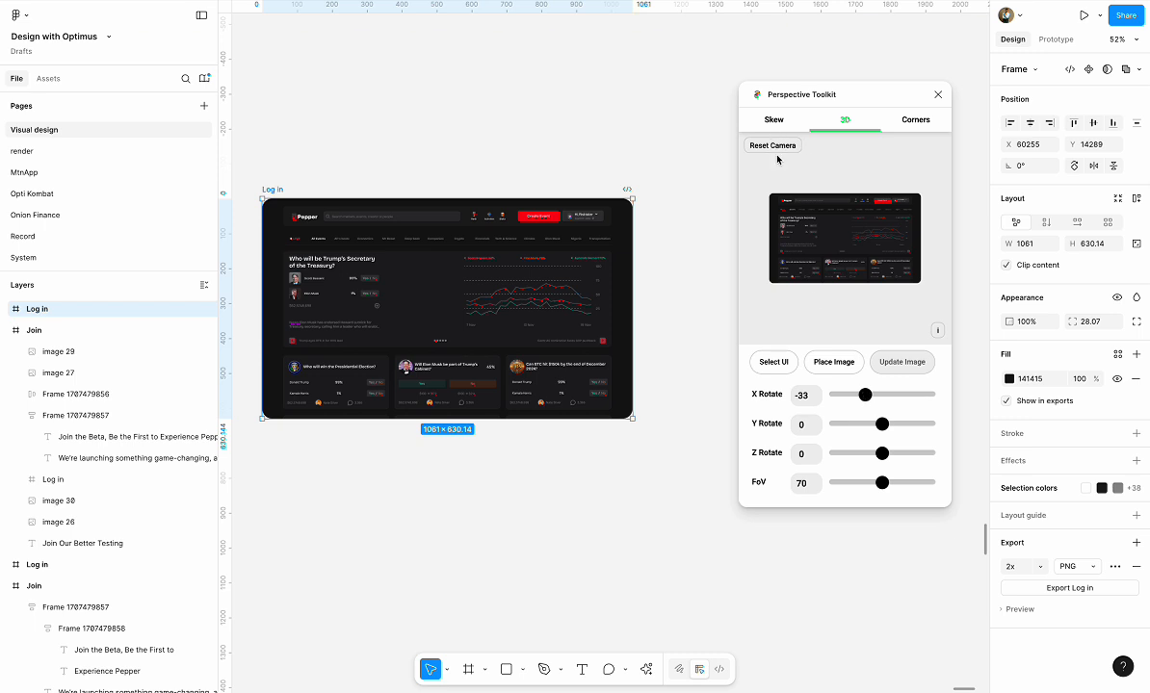
{"action": "left_click_drag", "start_coordinate": [870, 399], "coordinate": [867, 402]}
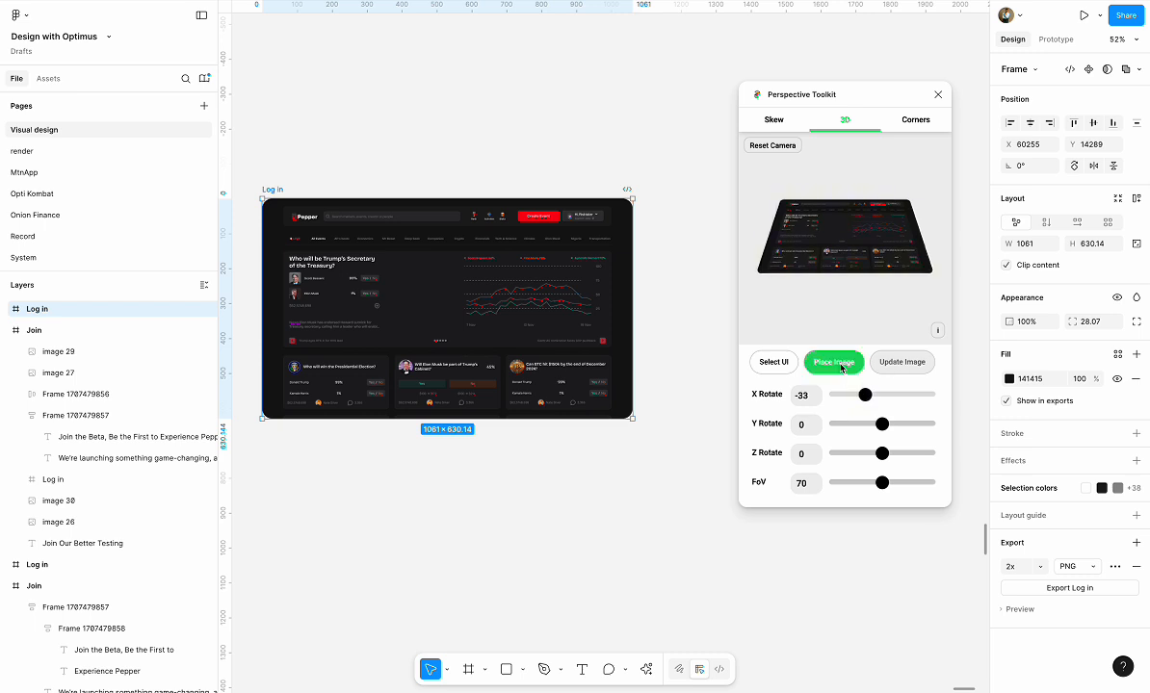
{"action": "left_click", "coordinate": [841, 365]}
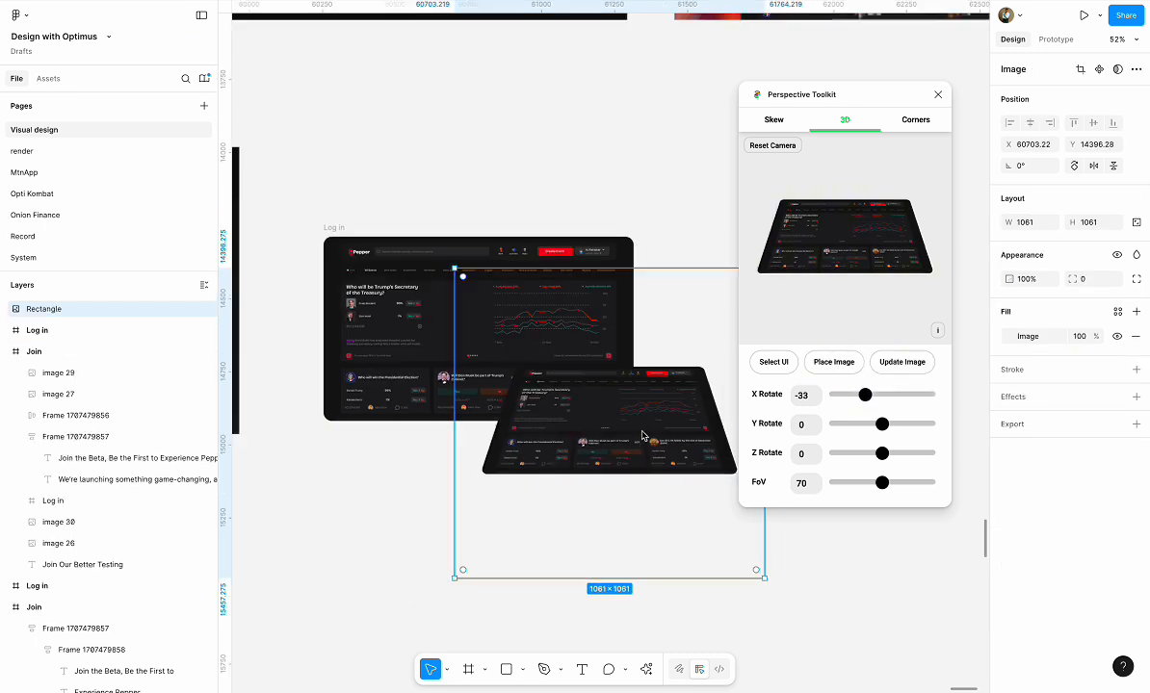
Put the tilted dashboard image in the lower part of the dark Join frame, cropped to 911 × 453
{"action": "scroll", "coordinate": [642, 435], "scroll_direction": "down", "scroll_amount": 5}
{"action": "left_click_drag", "start_coordinate": [642, 436], "coordinate": [494, 508]}
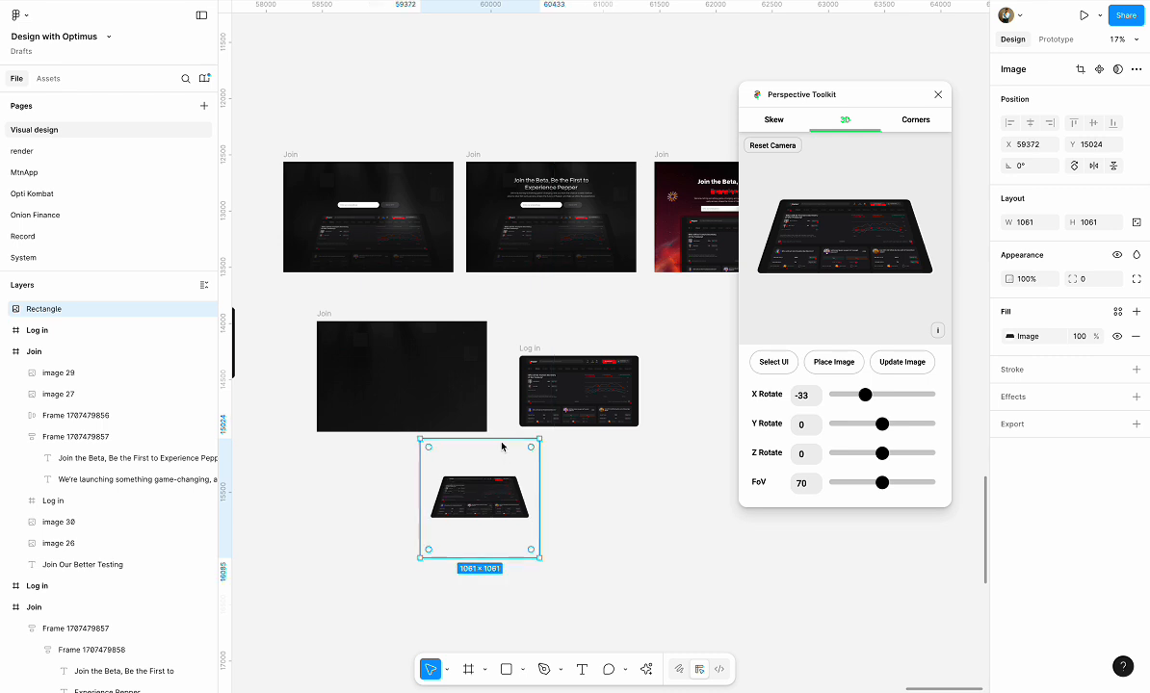
{"action": "left_click_drag", "start_coordinate": [500, 445], "coordinate": [407, 427]}
{"action": "key", "text": "Escape"}
{"action": "scroll", "coordinate": [94, 414], "scroll_direction": "up", "scroll_amount": 3}
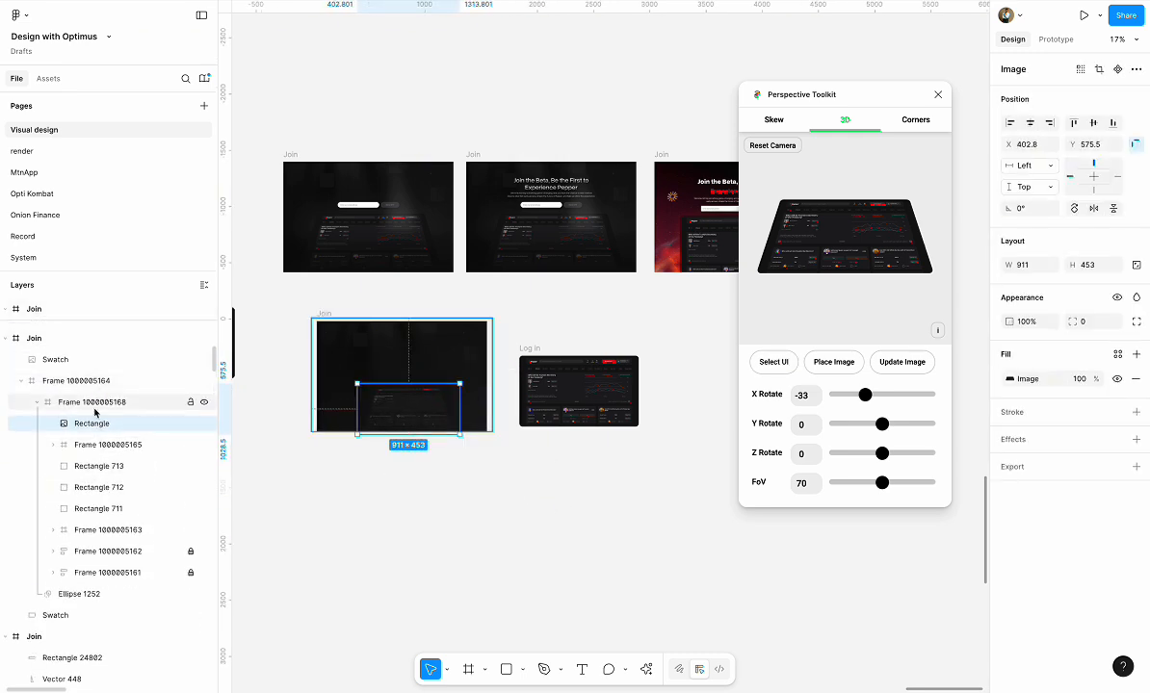
Move the tilted image layer out of its nested frame to the top of the Join frame, above the Swatch
{"action": "left_click_drag", "start_coordinate": [94, 429], "coordinate": [85, 377]}
{"action": "scroll", "coordinate": [366, 424], "scroll_direction": "up", "scroll_amount": 5}
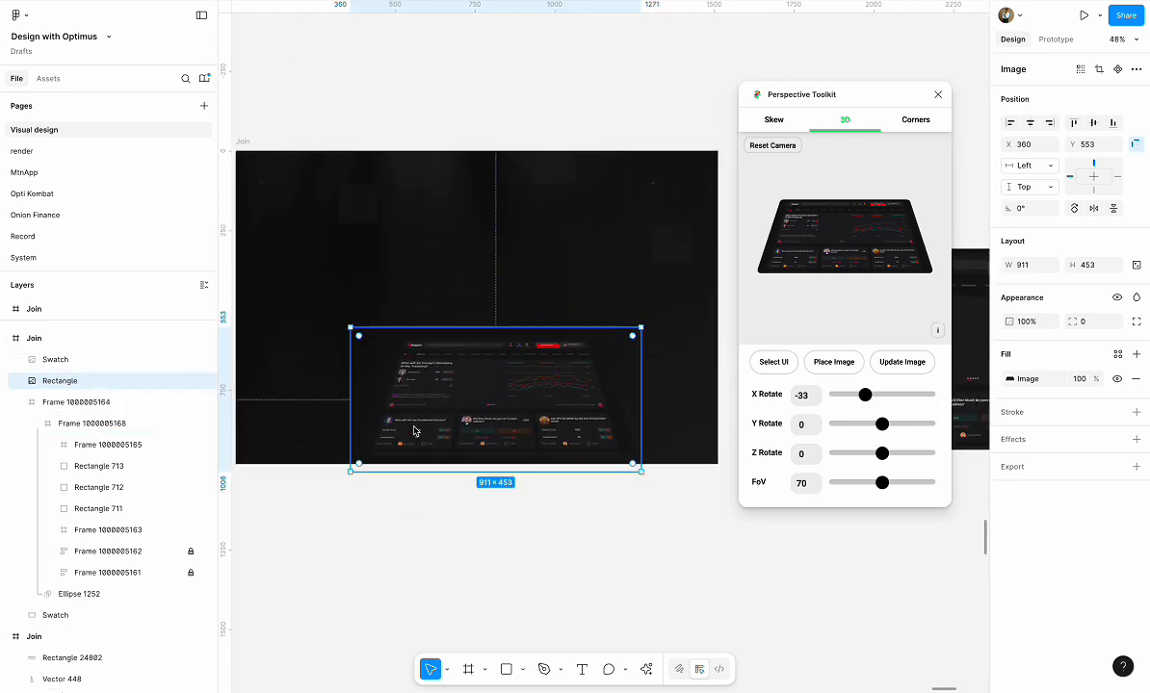
{"action": "key", "text": "ctrl+bracketright"}
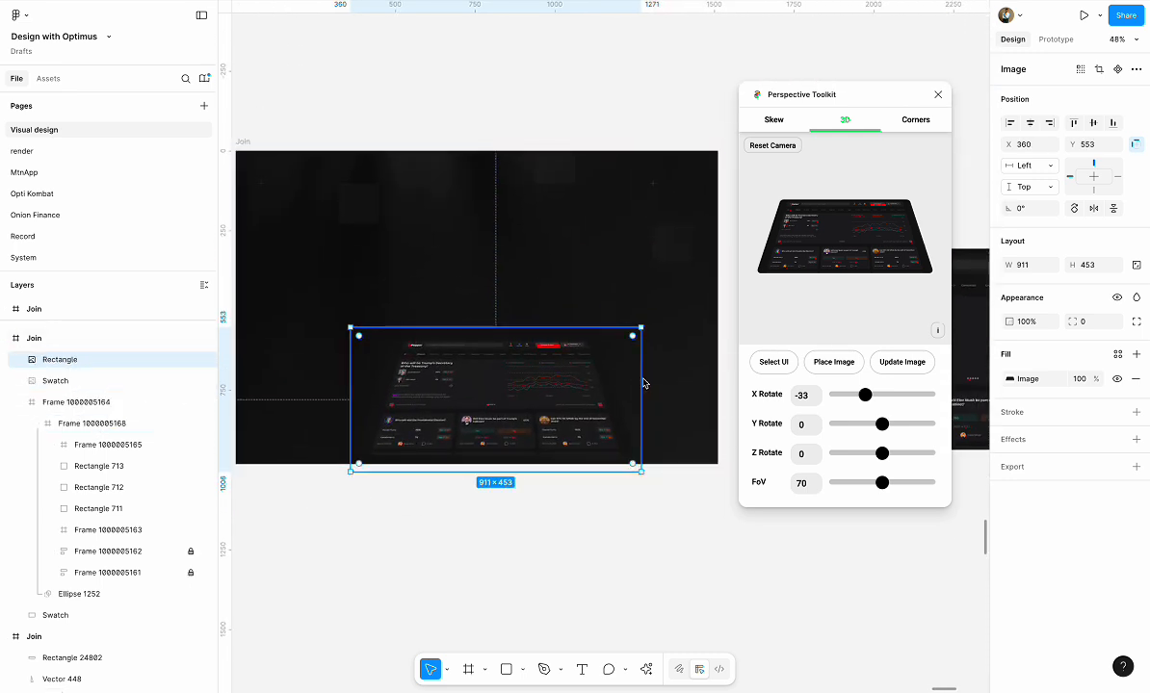
Enlarge the tilted dashboard image to 1297 × 645 and position it near the Join frame's lower edge at Y 436
{"action": "left_click_drag", "start_coordinate": [644, 383], "coordinate": [705, 387]}
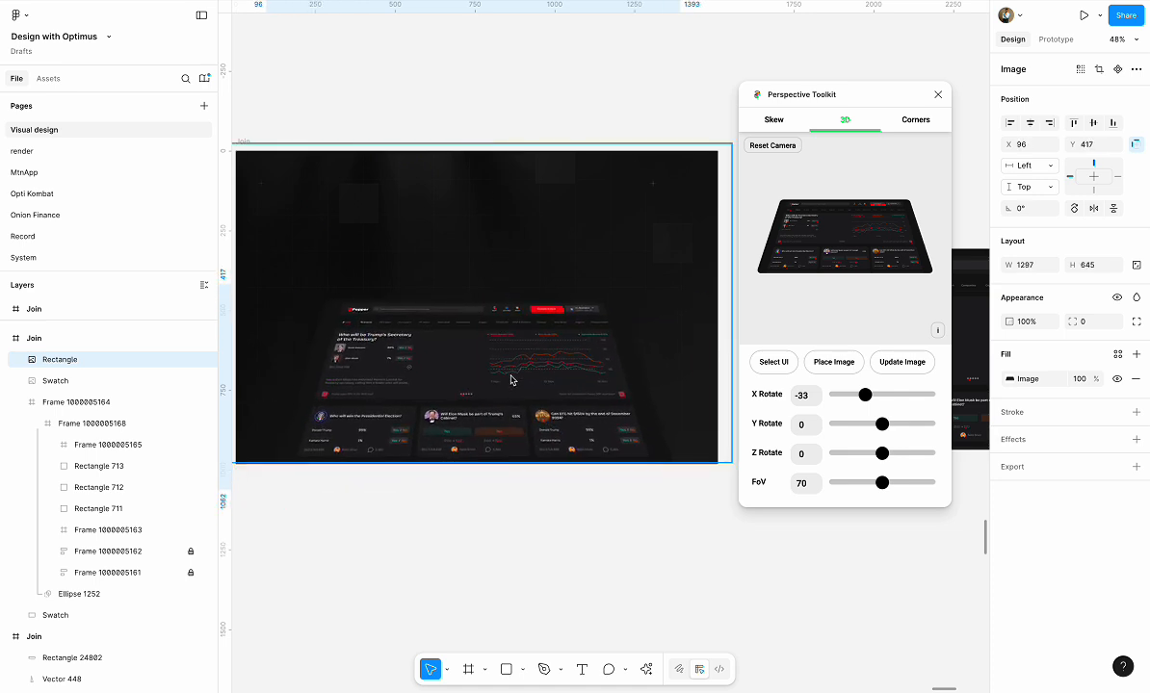
{"action": "left_click_drag", "start_coordinate": [511, 380], "coordinate": [503, 387]}
{"action": "scroll", "coordinate": [502, 386], "scroll_direction": "down", "scroll_amount": 3}
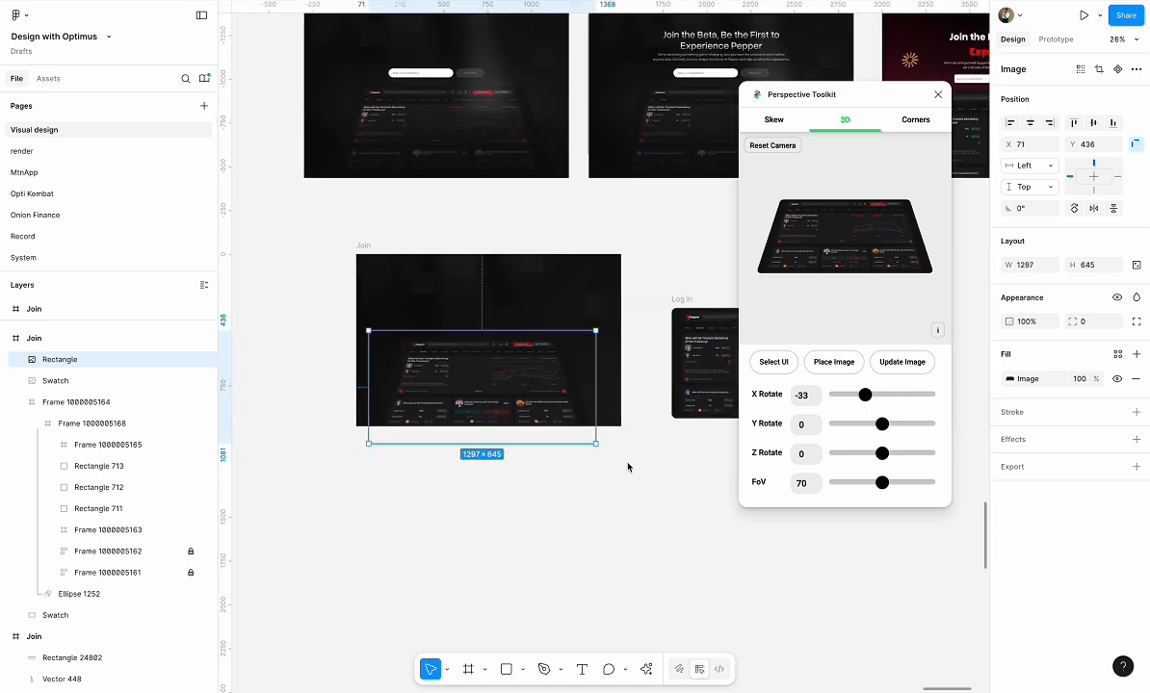
Close Perspective Toolkit and centre the tilted dashboard image horizontally in the Join frame
{"action": "left_click", "coordinate": [627, 467]}
{"action": "left_click", "coordinate": [938, 95]}
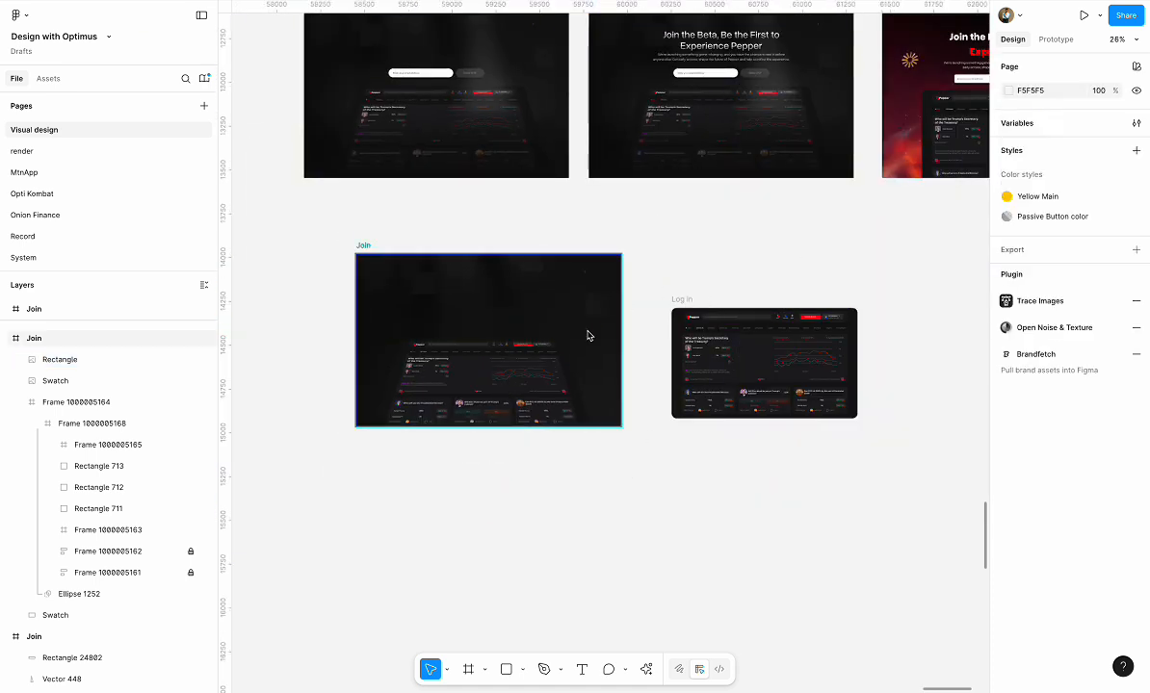
{"action": "left_click", "coordinate": [477, 404]}
{"action": "left_click", "coordinate": [1030, 124]}
{"action": "scroll", "coordinate": [888, 252], "scroll_direction": "up", "scroll_amount": 1}
{"action": "scroll", "coordinate": [888, 253], "scroll_direction": "right", "scroll_amount": 1}
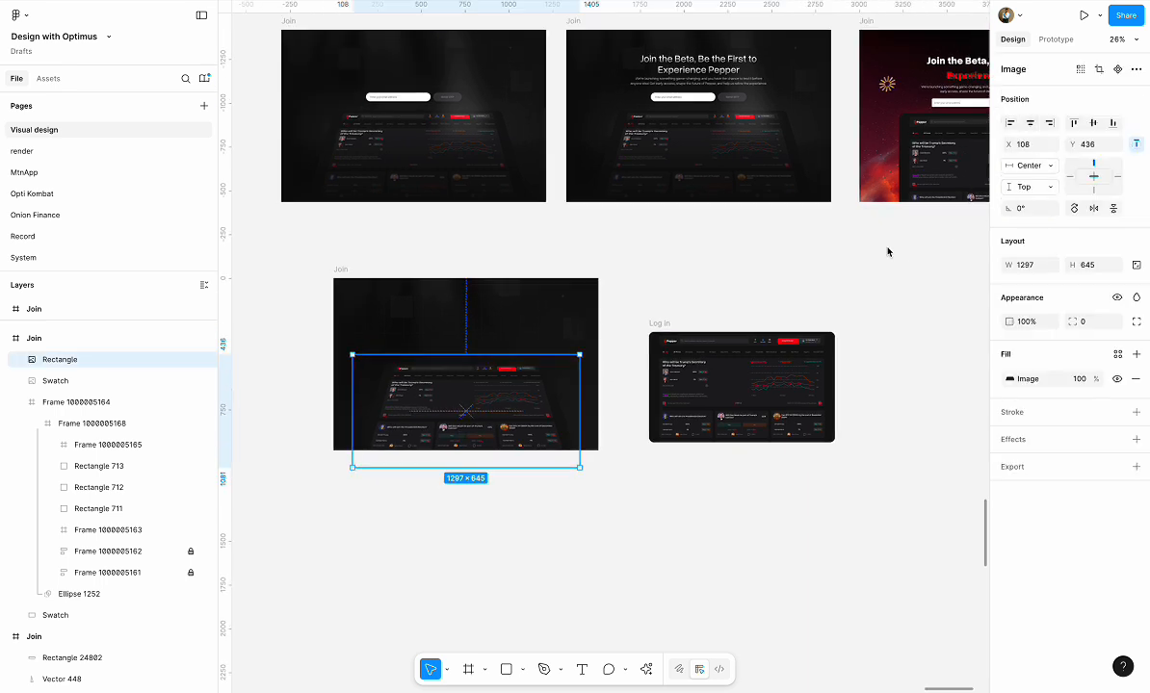
Move the headline text group and the email sign-up row from the red Join frame into the dark Join frame, above the dashboard
{"action": "scroll", "coordinate": [888, 253], "scroll_direction": "right", "scroll_amount": 3}
{"action": "scroll", "coordinate": [888, 252], "scroll_direction": "up", "scroll_amount": 1}
{"action": "left_click", "coordinate": [831, 117]}
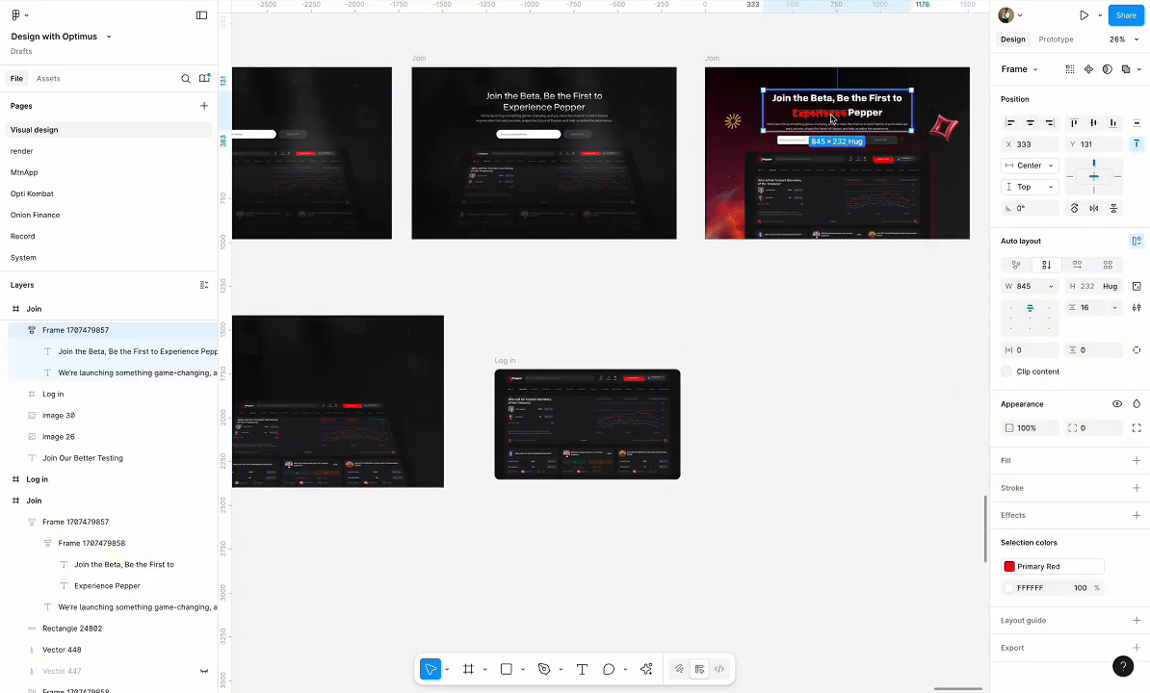
{"action": "left_click", "coordinate": [793, 139], "text": "shift"}
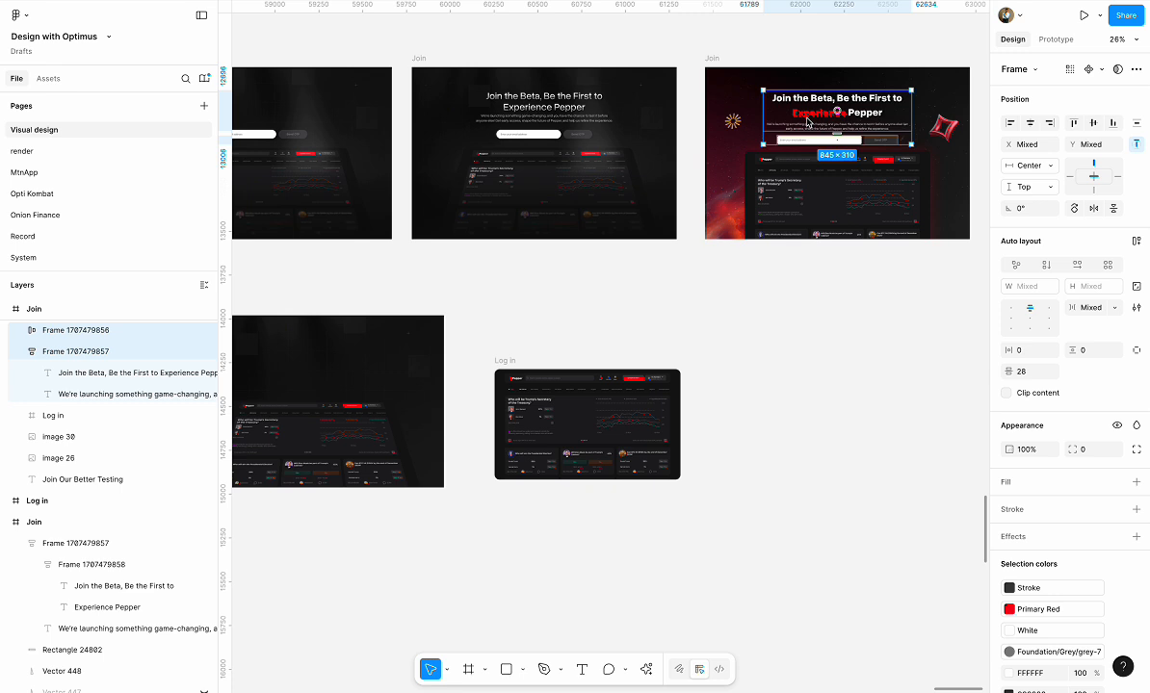
{"action": "left_click_drag", "start_coordinate": [807, 122], "coordinate": [297, 366]}
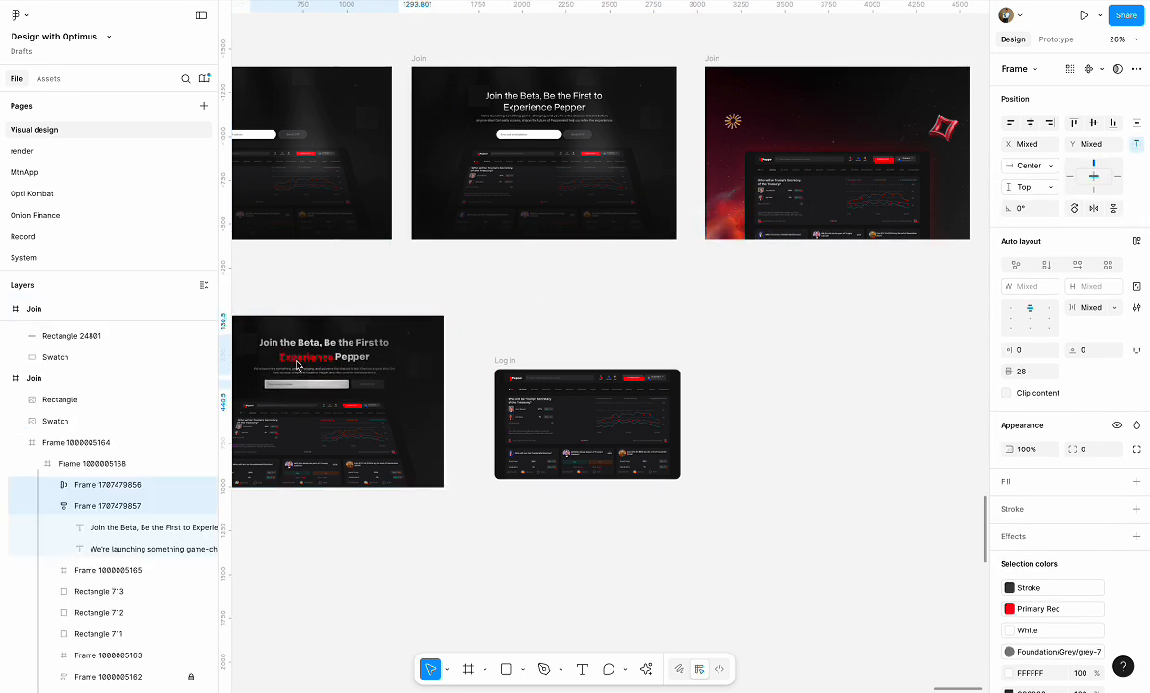
{"action": "scroll", "coordinate": [298, 366], "scroll_direction": "left", "scroll_amount": 3}
{"action": "scroll", "coordinate": [297, 366], "scroll_direction": "up", "scroll_amount": 1}
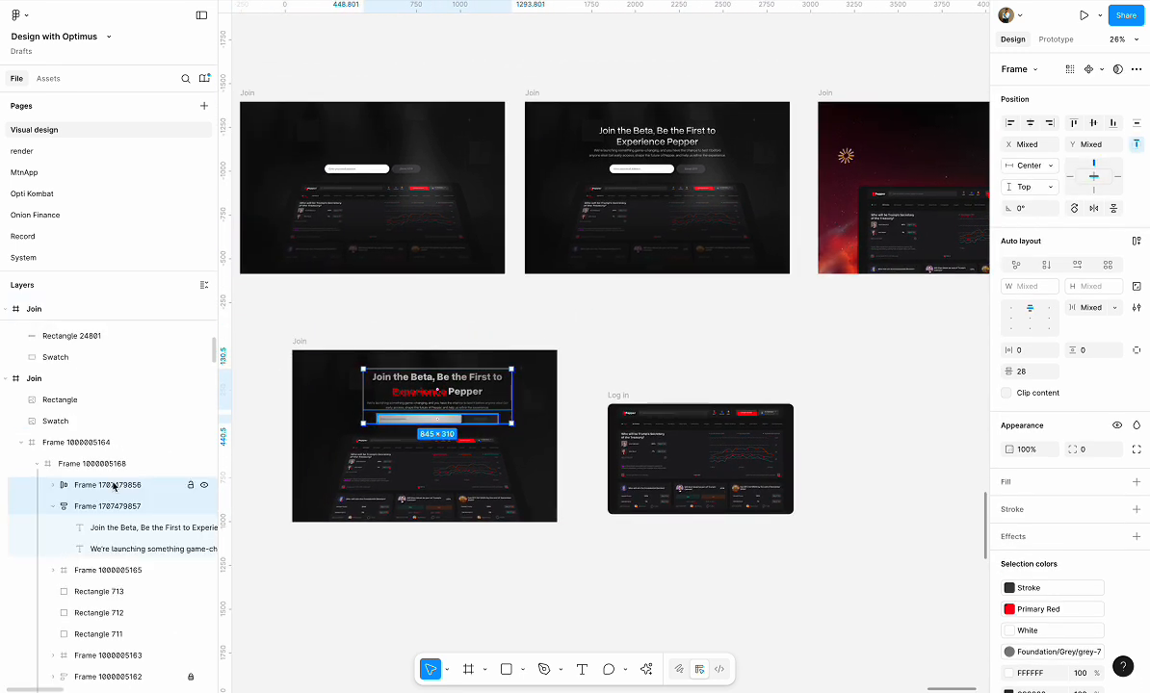
{"action": "left_click_drag", "start_coordinate": [114, 487], "coordinate": [98, 416]}
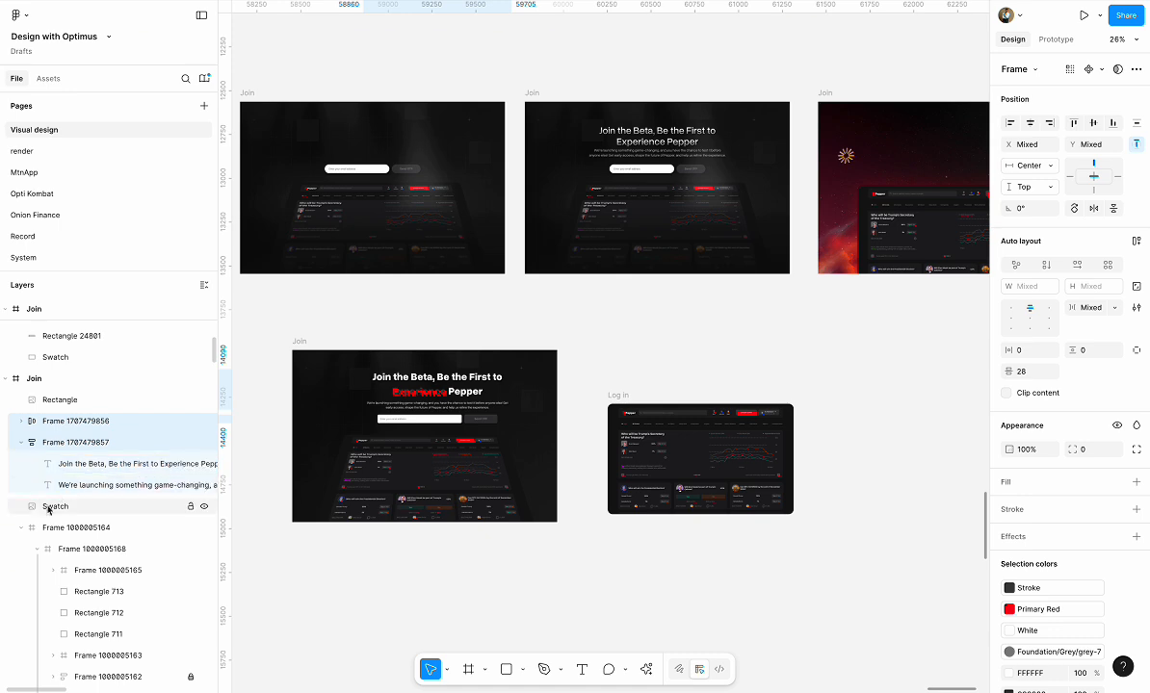
{"action": "left_click", "coordinate": [21, 528]}
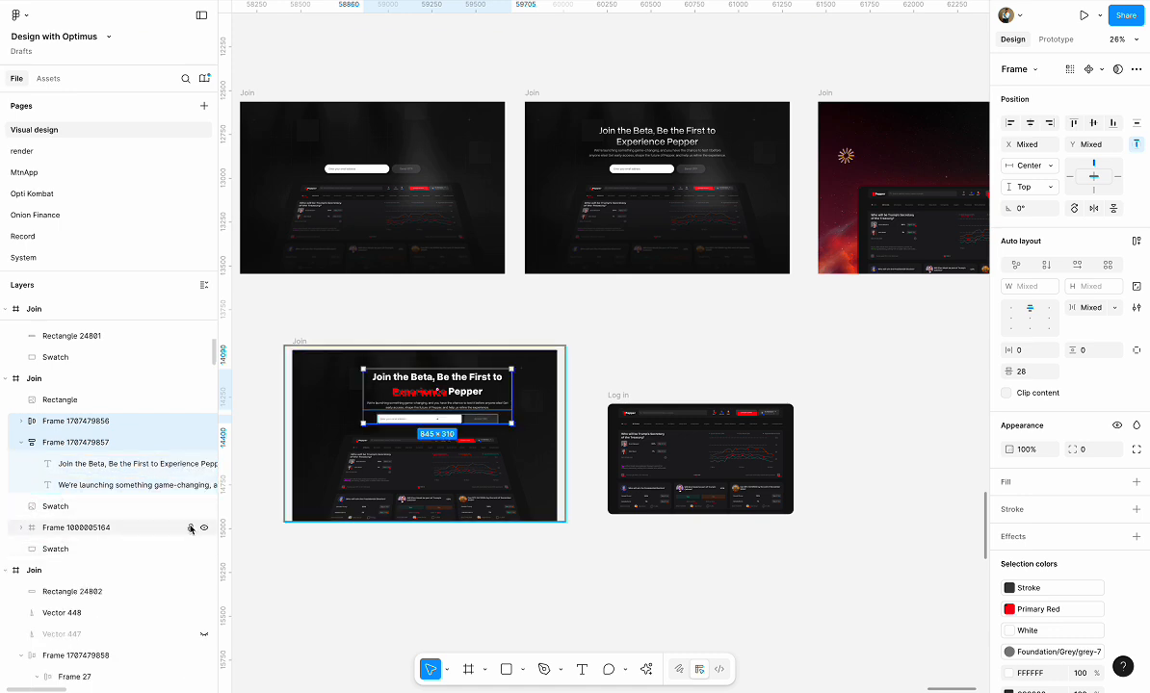
{"action": "scroll", "coordinate": [421, 498], "scroll_direction": "left", "scroll_amount": 2}
{"action": "scroll", "coordinate": [421, 498], "scroll_direction": "up", "scroll_amount": 1}
{"action": "scroll", "coordinate": [517, 469], "scroll_direction": "up", "scroll_amount": 4}
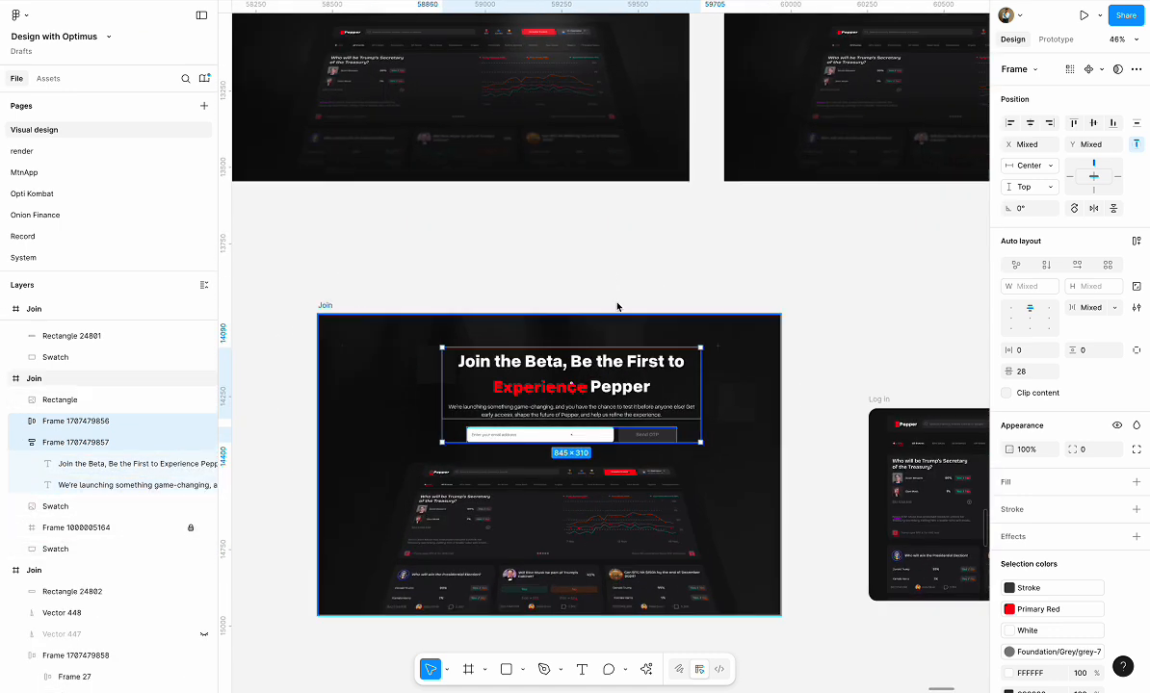
Centre the headline text group and the email sign-up row horizontally in the dark Join frame
{"action": "left_click", "coordinate": [617, 291]}
{"action": "left_click", "coordinate": [580, 395]}
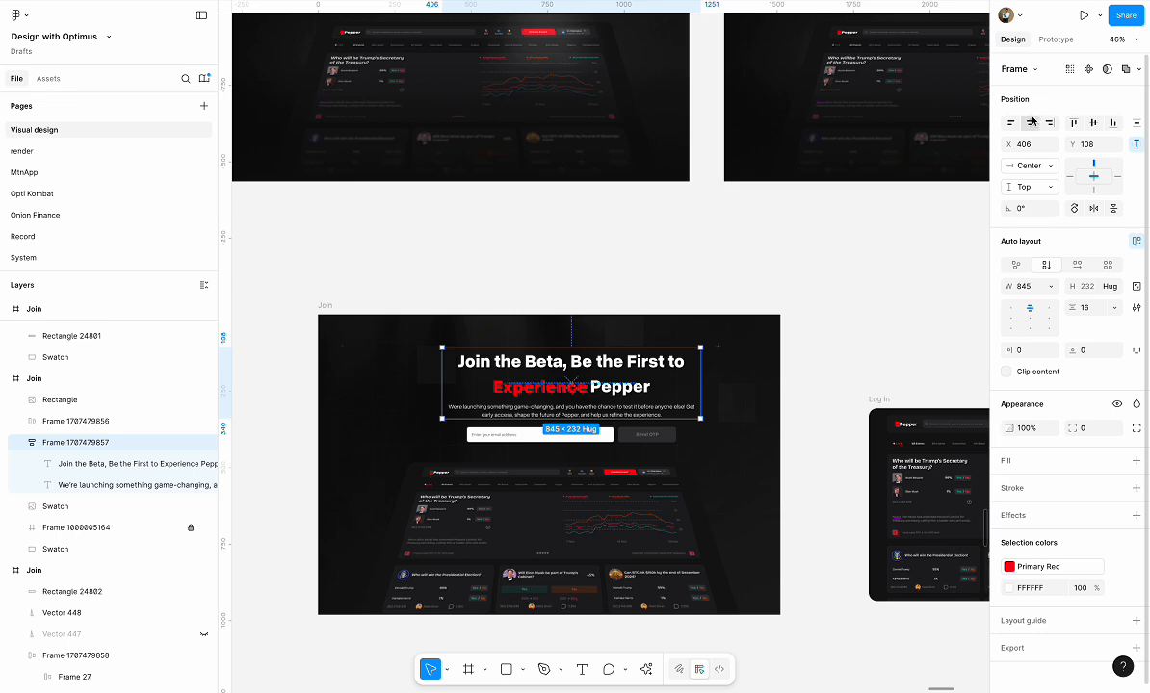
{"action": "left_click", "coordinate": [667, 435]}
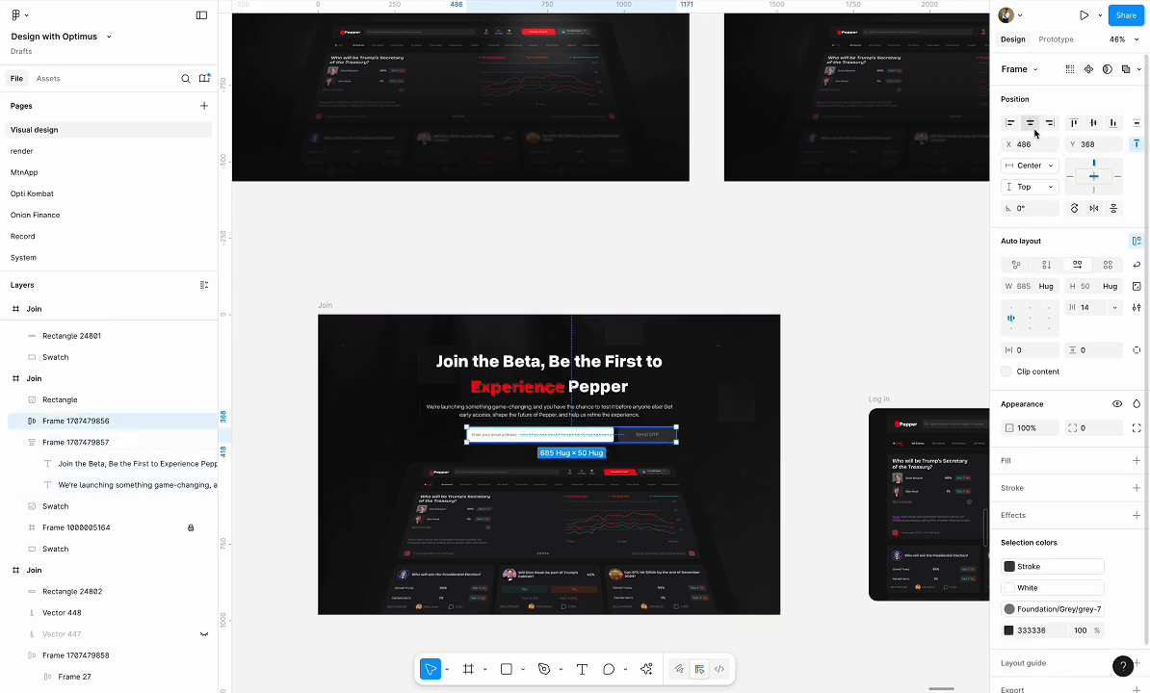
{"action": "left_click", "coordinate": [892, 292]}
Set the font weight of the "Join the Beta, Be the First to Experience Pepper" headline to Medium
{"action": "scroll", "coordinate": [893, 292], "scroll_direction": "down", "scroll_amount": 1}
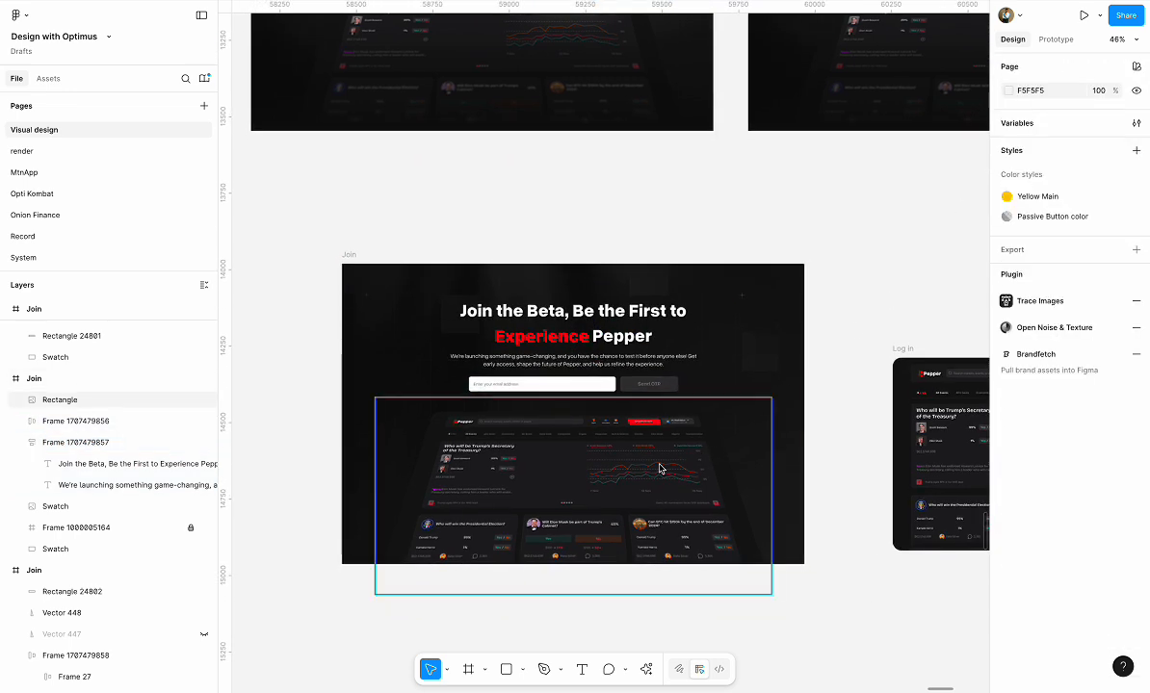
{"action": "scroll", "coordinate": [659, 469], "scroll_direction": "up", "scroll_amount": 1}
{"action": "scroll", "coordinate": [659, 469], "scroll_direction": "up", "scroll_amount": 2}
{"action": "scroll", "coordinate": [660, 468], "scroll_direction": "left", "scroll_amount": 1}
{"action": "scroll", "coordinate": [647, 391], "scroll_direction": "up", "scroll_amount": 3}
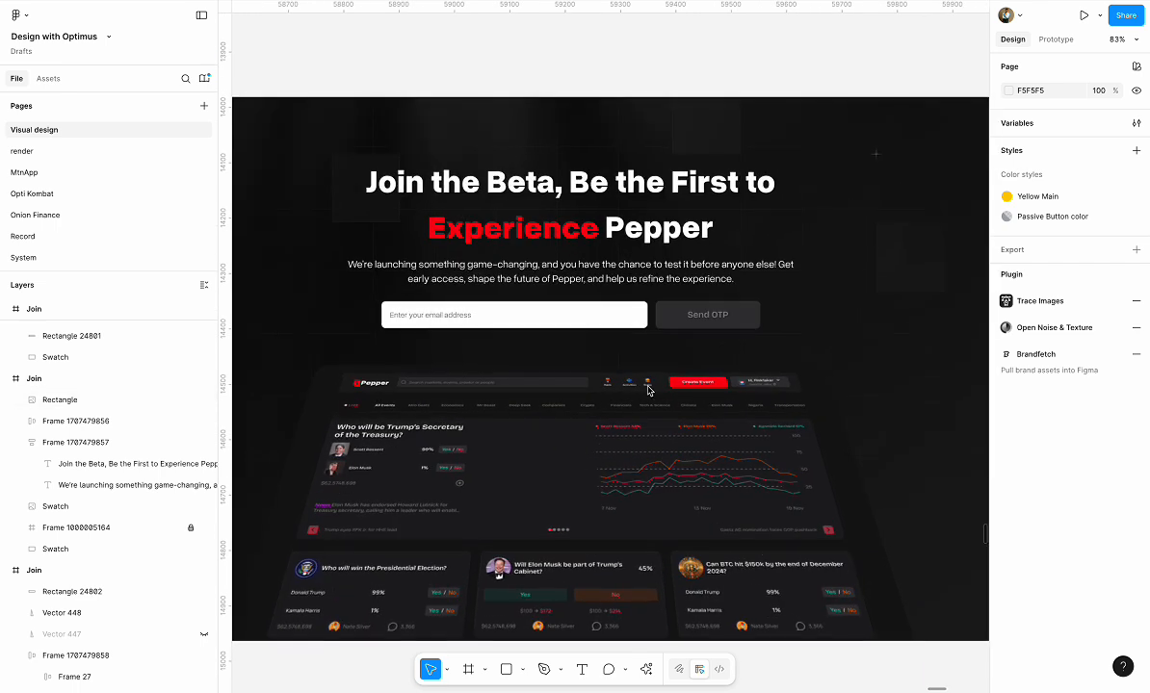
{"action": "left_click", "coordinate": [593, 198]}
{"action": "left_click", "coordinate": [1024, 375]}
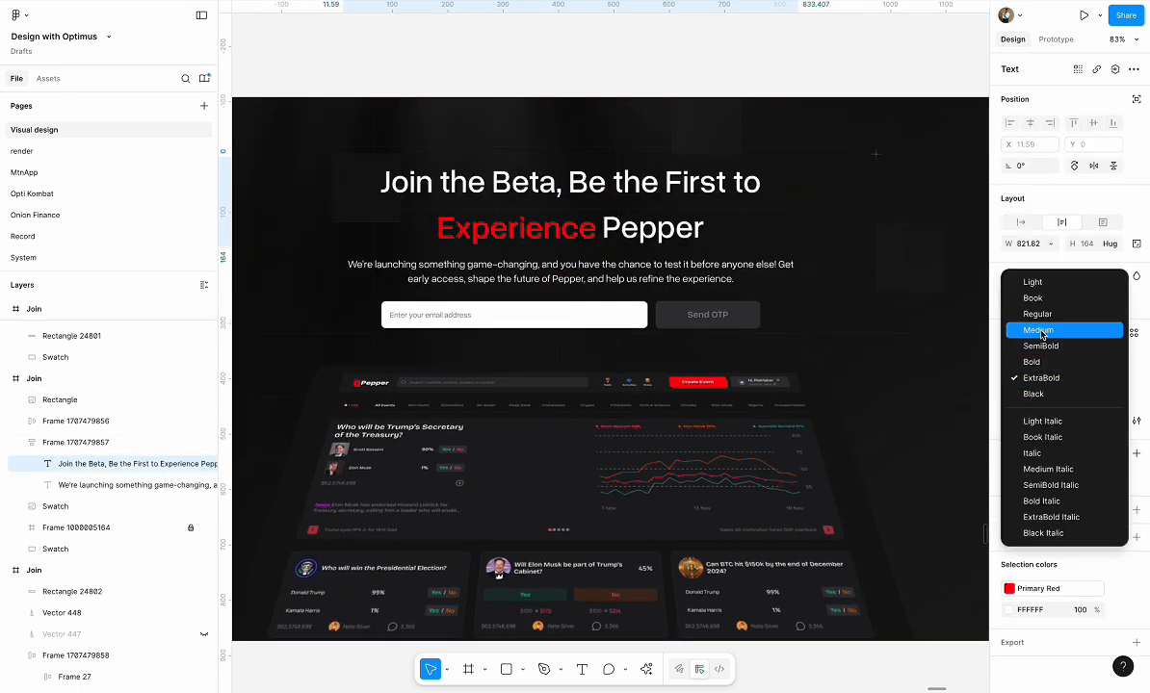
{"action": "left_click", "coordinate": [1041, 332]}
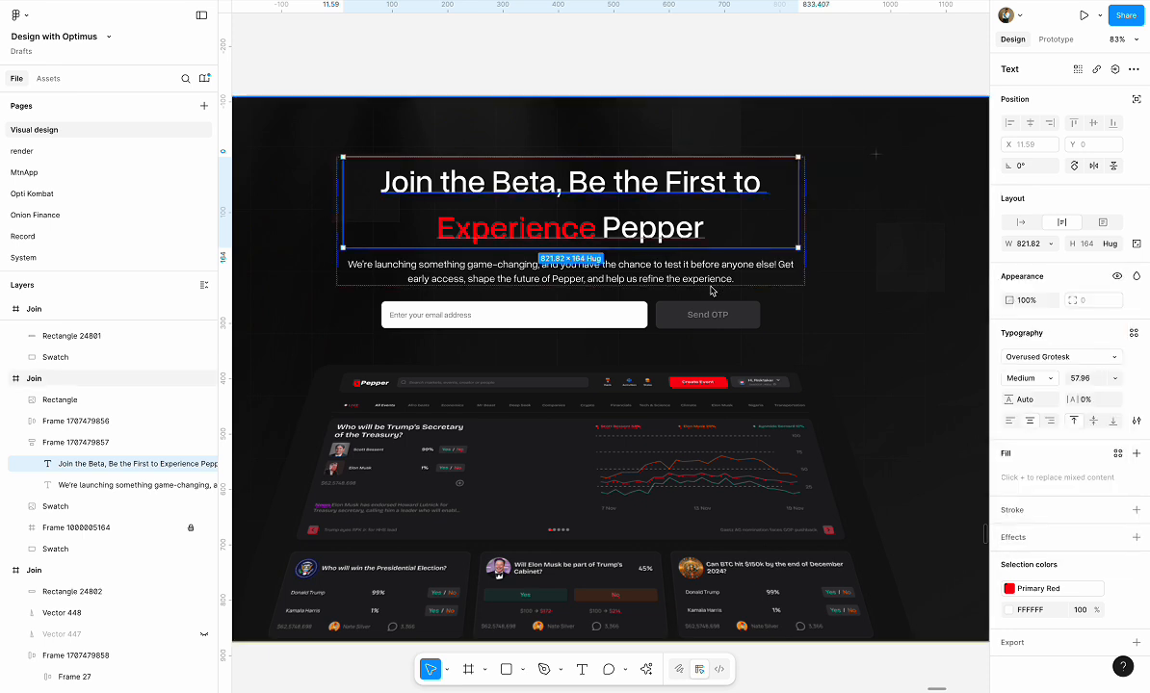
{"action": "left_click", "coordinate": [663, 278]}
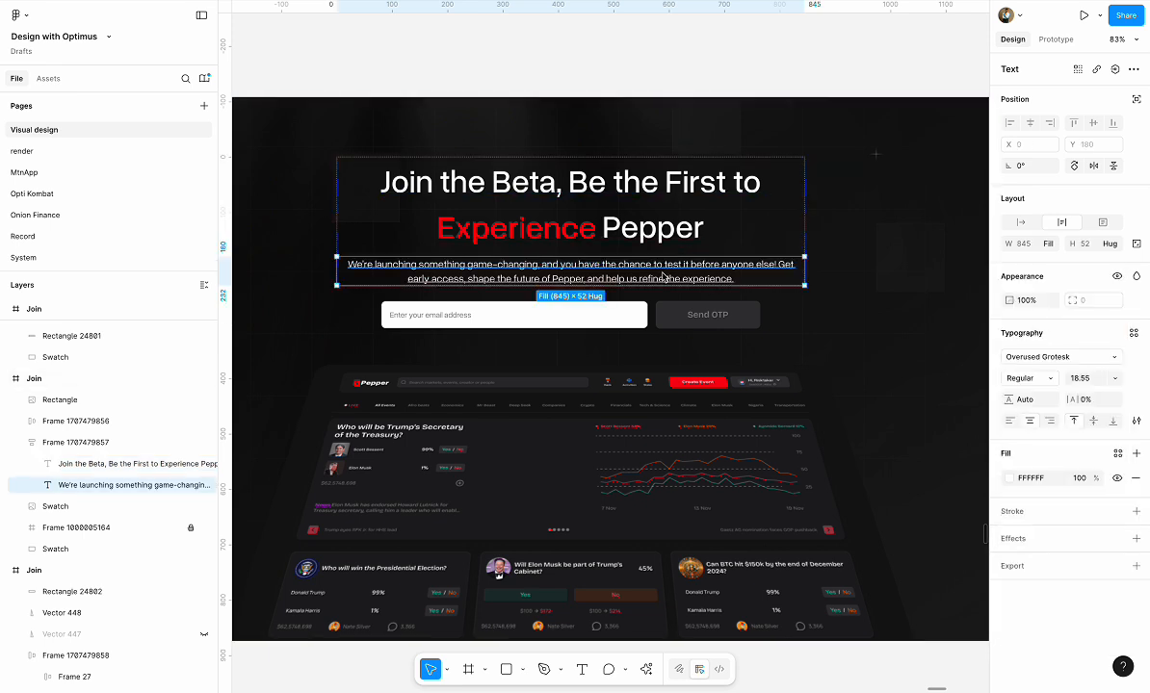
{"action": "left_click", "coordinate": [644, 85]}
Detach the Primary Red style from the headline's word "Experience" and recolour it FFFFFF
{"action": "left_click", "coordinate": [589, 233]}
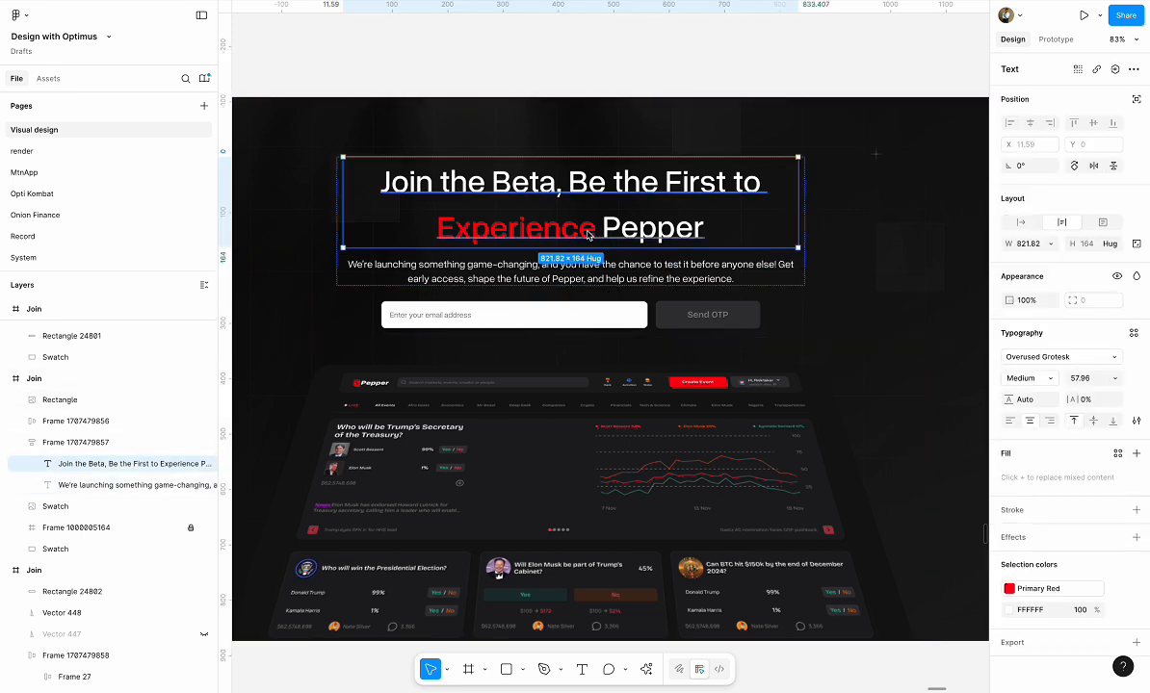
{"action": "left_click", "coordinate": [1117, 590]}
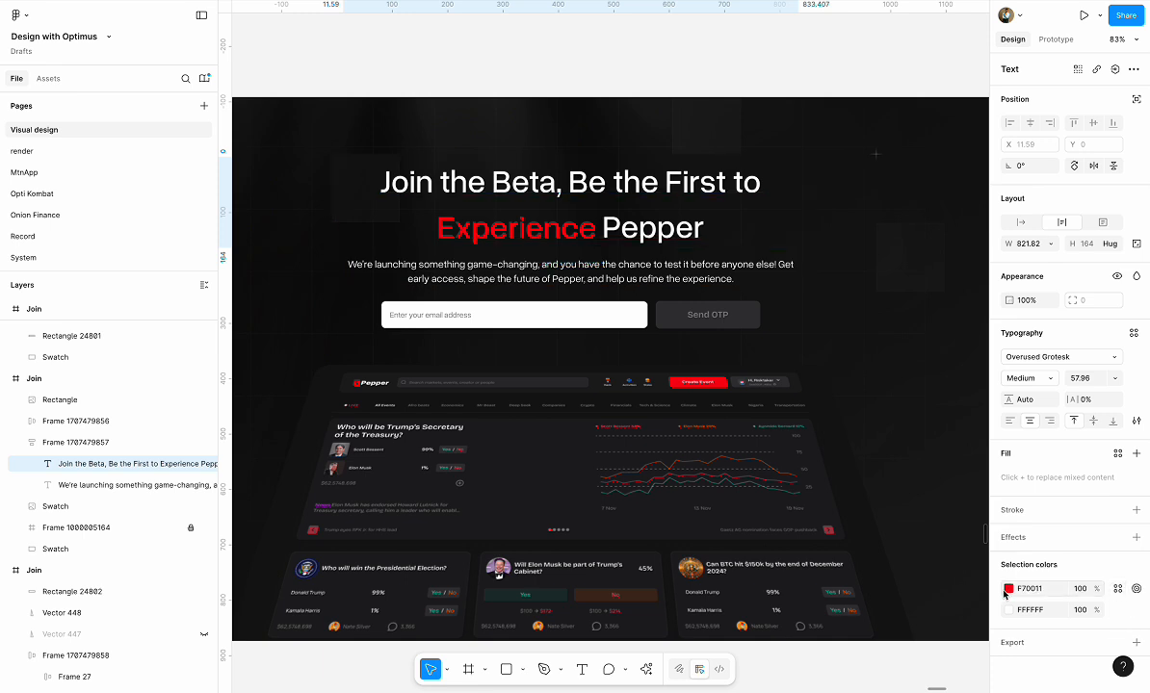
{"action": "left_click", "coordinate": [1004, 591]}
{"action": "left_click_drag", "start_coordinate": [886, 430], "coordinate": [766, 276]}
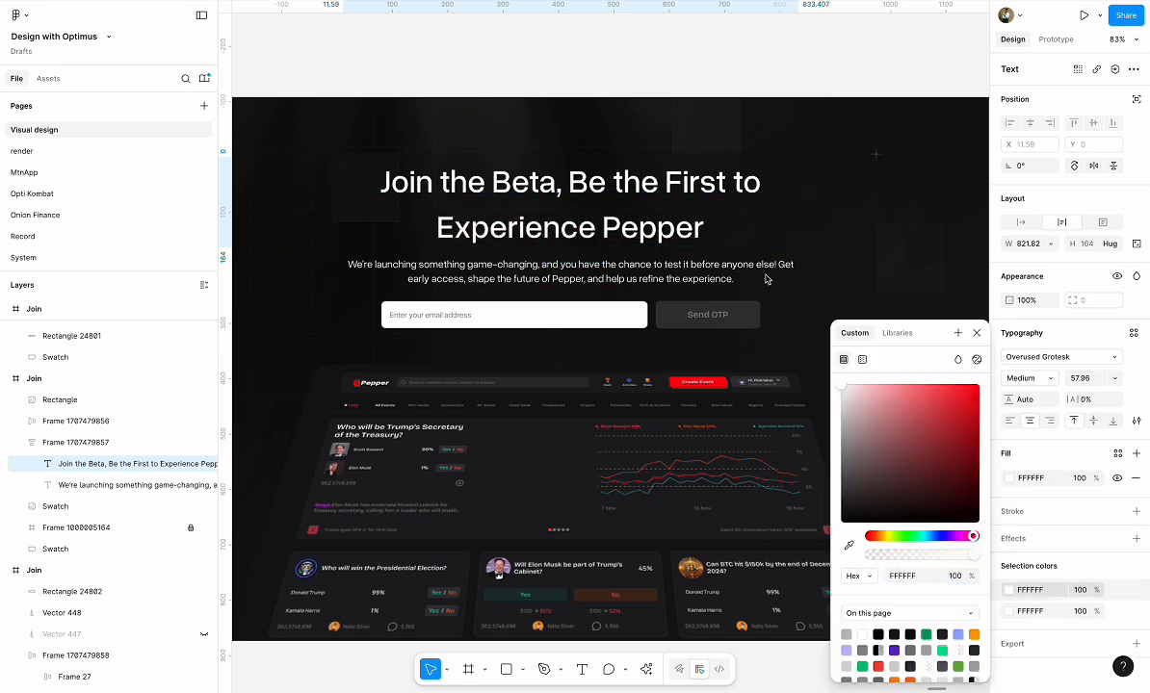
{"action": "left_click", "coordinate": [644, 45]}
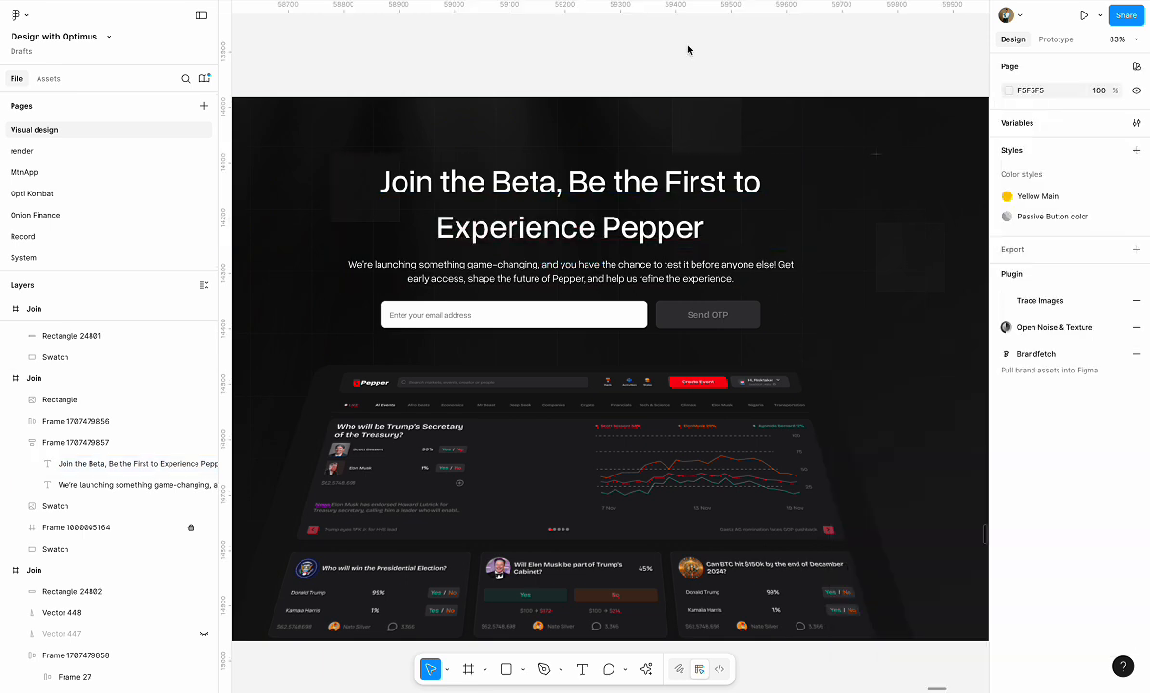
Give the headline a vertical linear gradient fill from FFFFFF down to 999999, with both gradient ends pulled slightly inward
{"action": "double_click", "coordinate": [639, 176]}
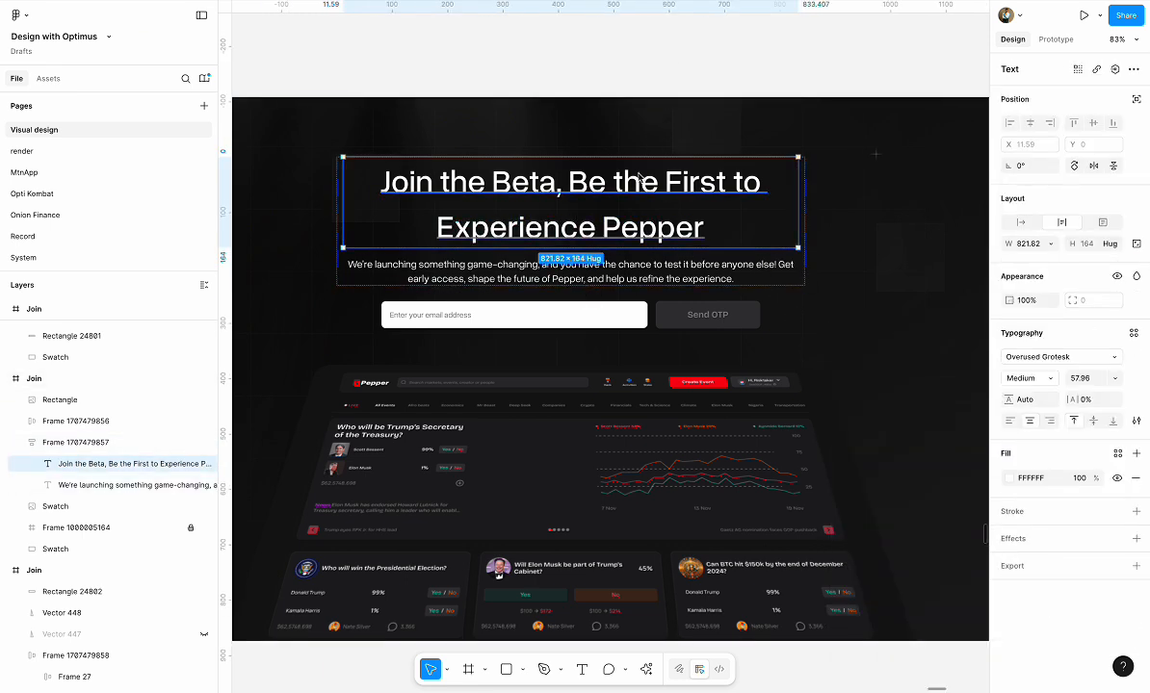
{"action": "left_click", "coordinate": [1010, 478]}
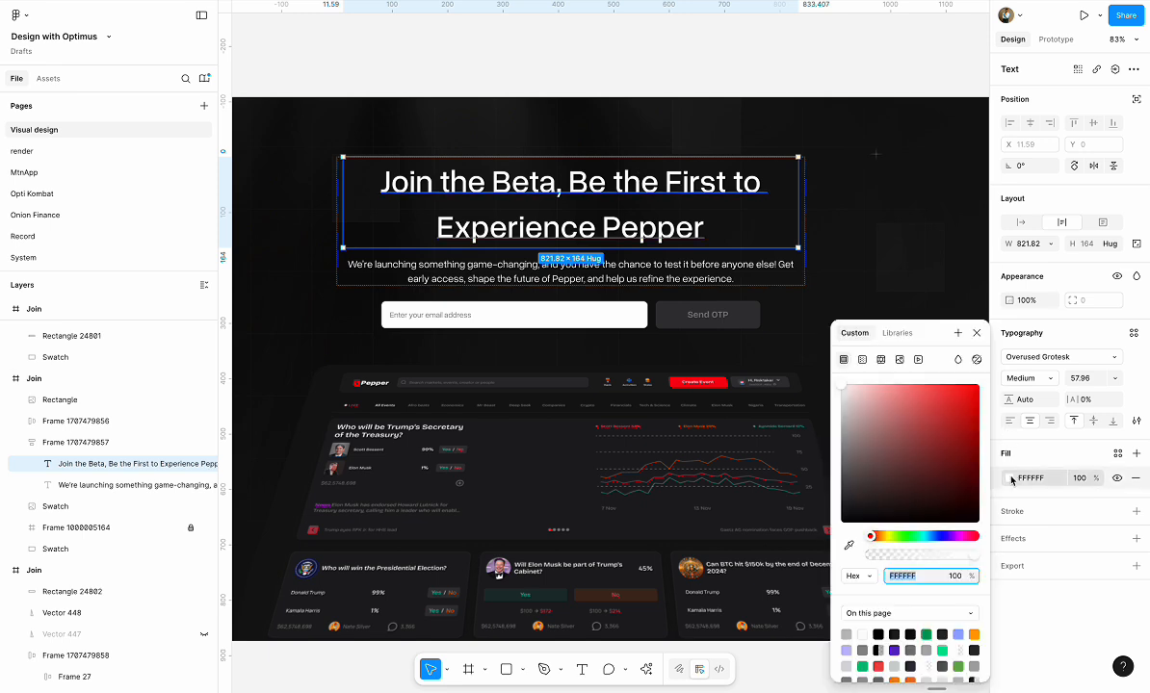
{"action": "left_click", "coordinate": [862, 359]}
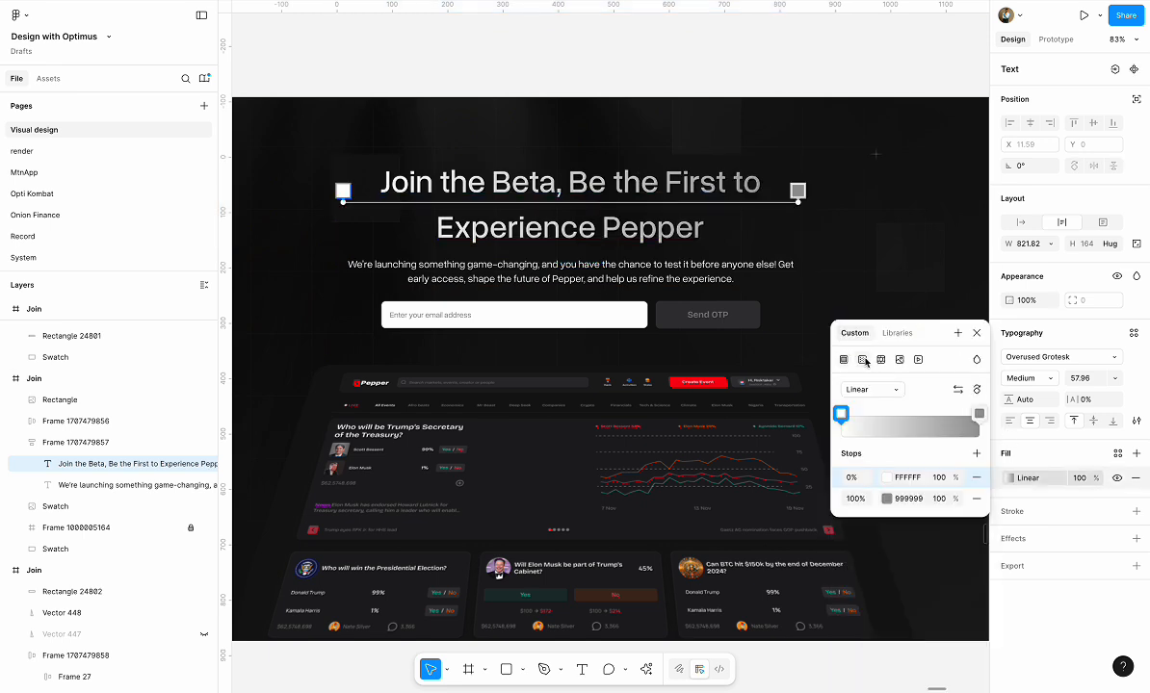
{"action": "left_click", "coordinate": [971, 392]}
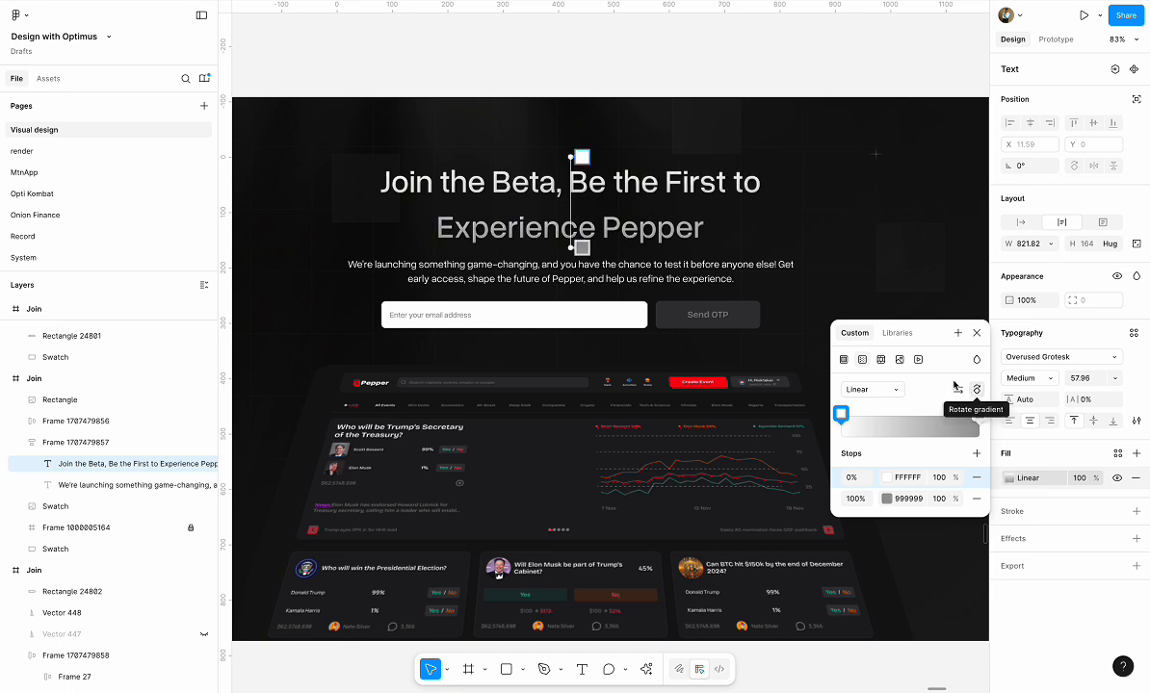
{"action": "left_click_drag", "start_coordinate": [572, 158], "coordinate": [572, 171]}
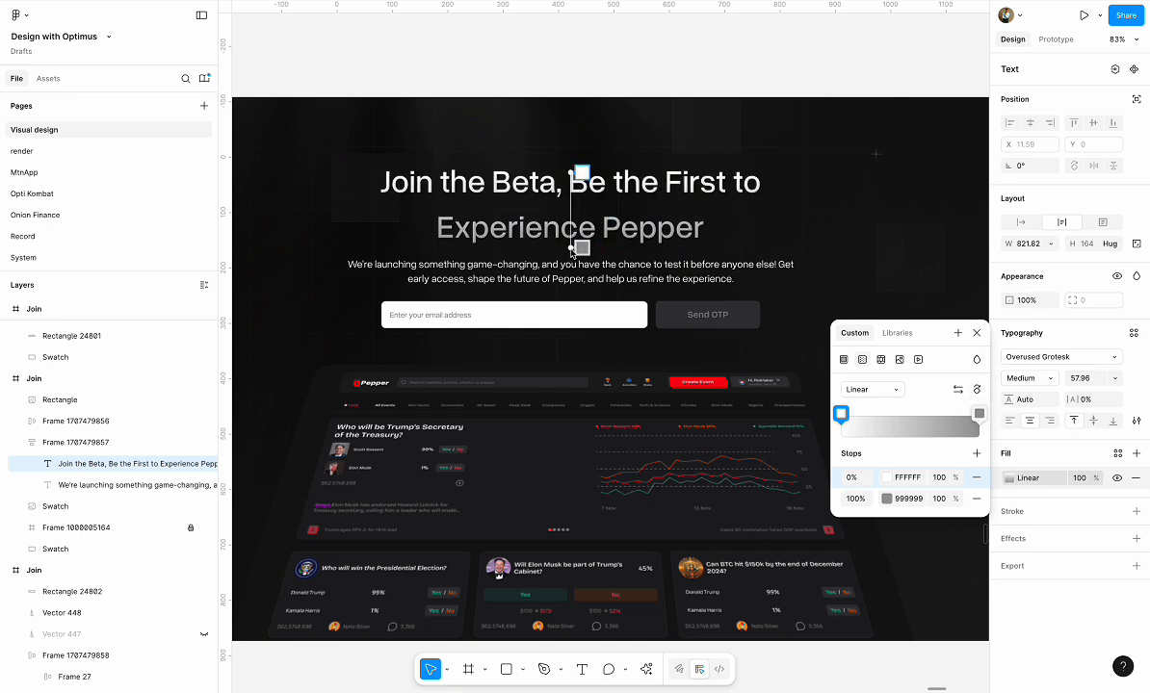
{"action": "left_click_drag", "start_coordinate": [572, 253], "coordinate": [572, 242]}
{"action": "left_click", "coordinate": [604, 63]}
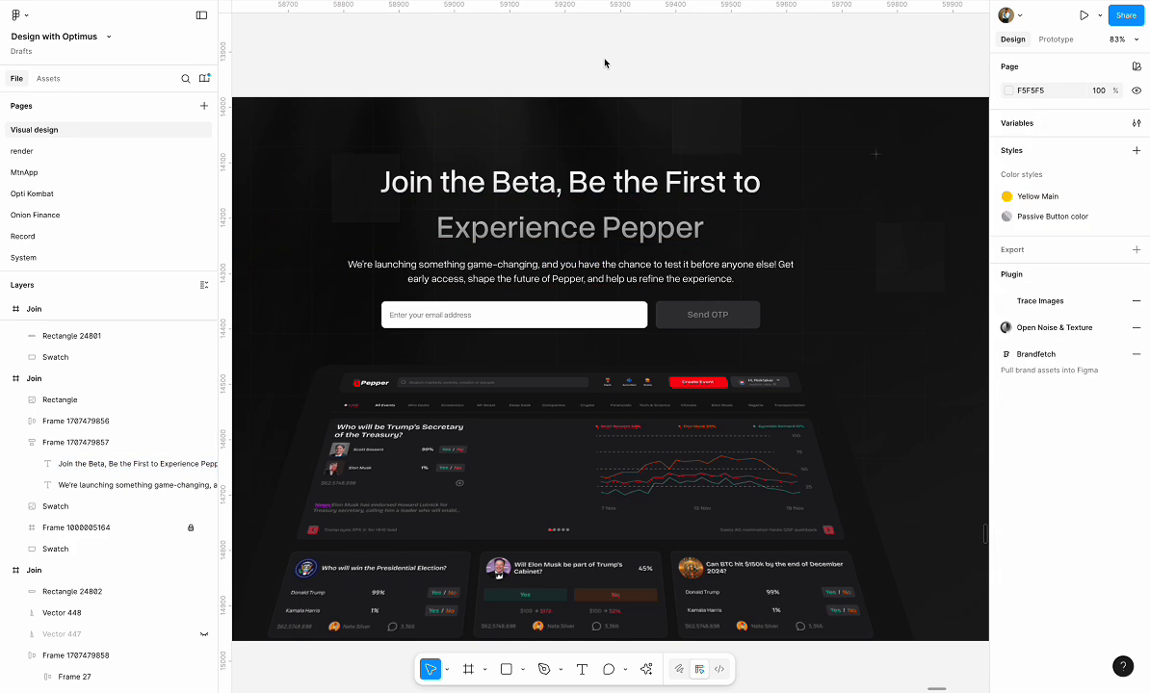
Set the fill of the description text below the headline to light grey DADADA
{"action": "scroll", "coordinate": [803, 390], "scroll_direction": "down", "scroll_amount": 5}
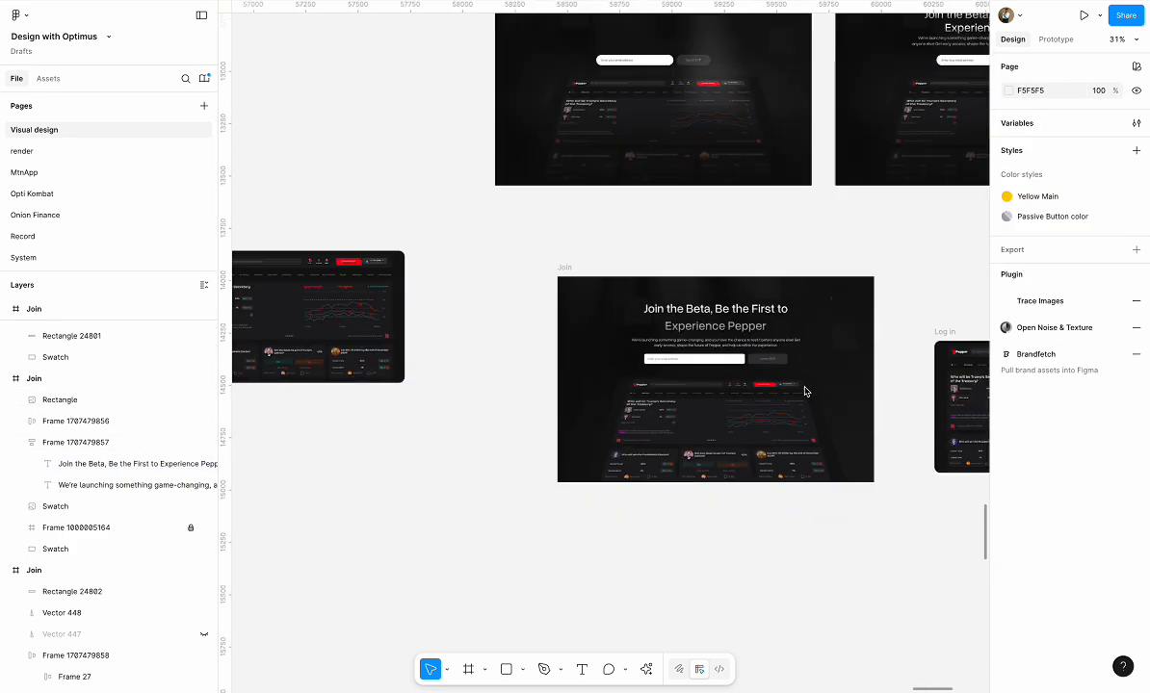
{"action": "scroll", "coordinate": [773, 368], "scroll_direction": "up", "scroll_amount": 5}
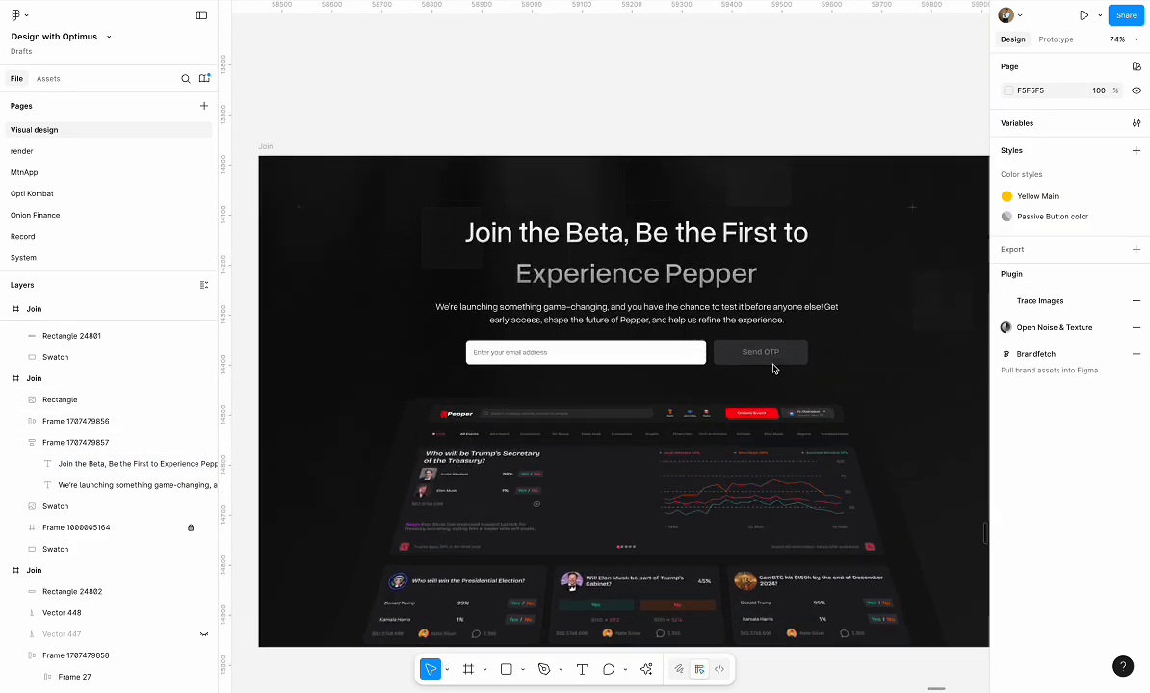
{"action": "left_click", "coordinate": [682, 311]}
{"action": "left_click", "coordinate": [1009, 478]}
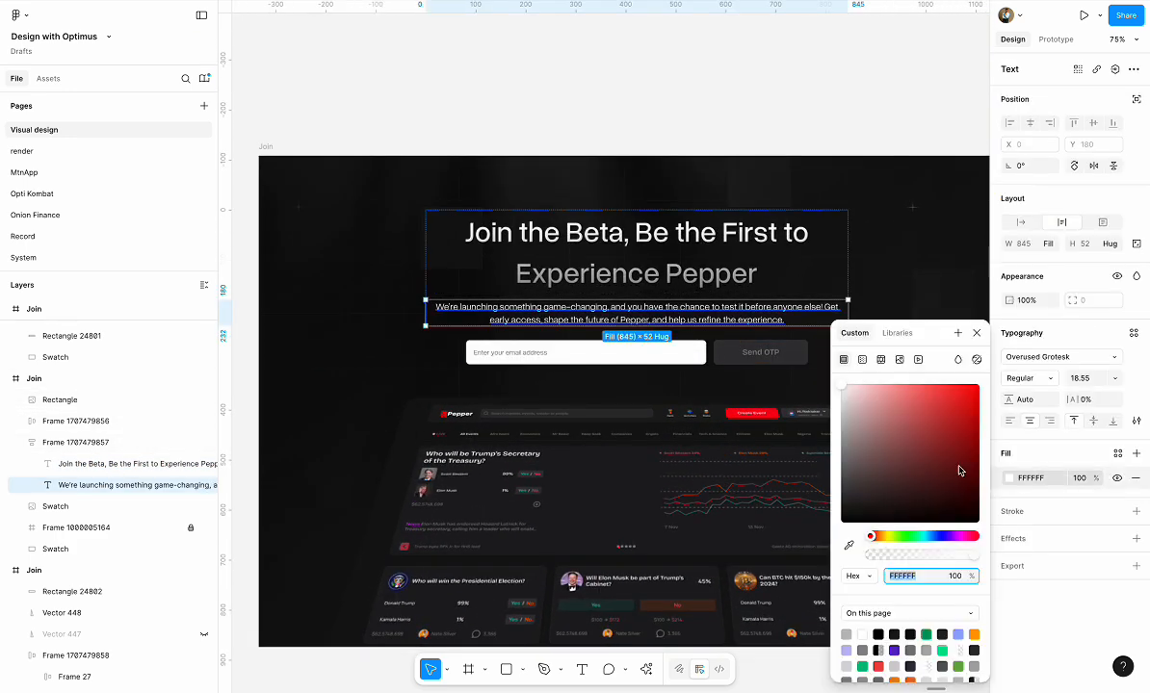
{"action": "left_click", "coordinate": [839, 404]}
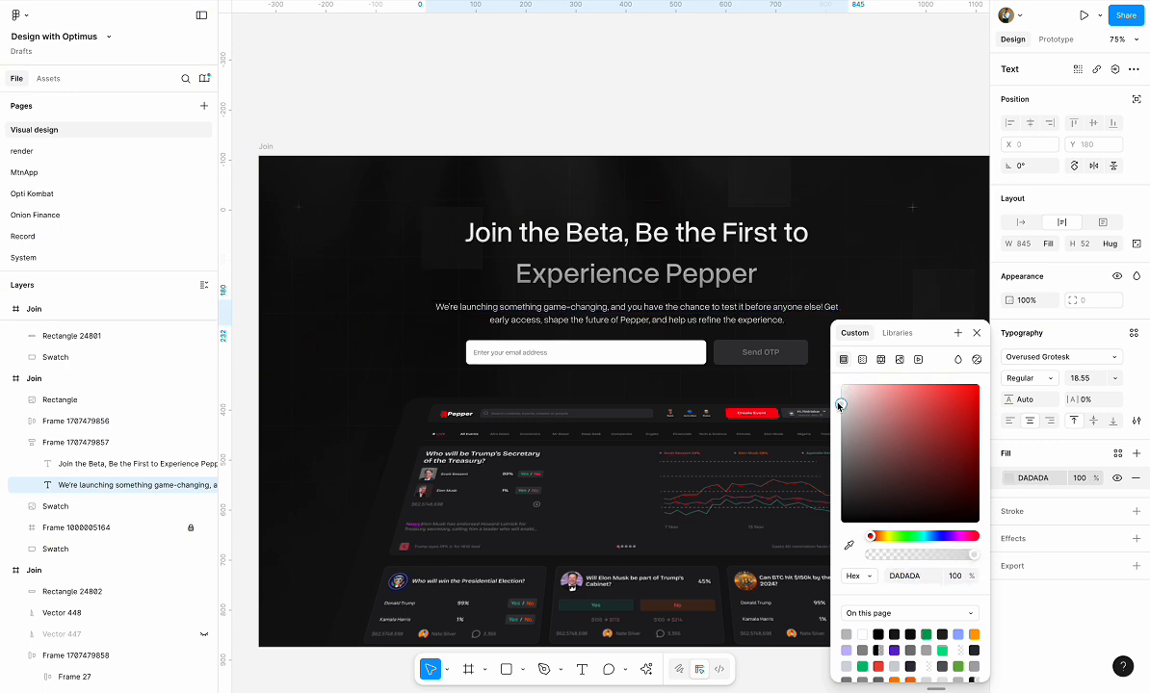
{"action": "left_click", "coordinate": [719, 123]}
Set the vertical auto layout gap between the headline and the description text to 13
{"action": "scroll", "coordinate": [719, 123], "scroll_direction": "down", "scroll_amount": 3}
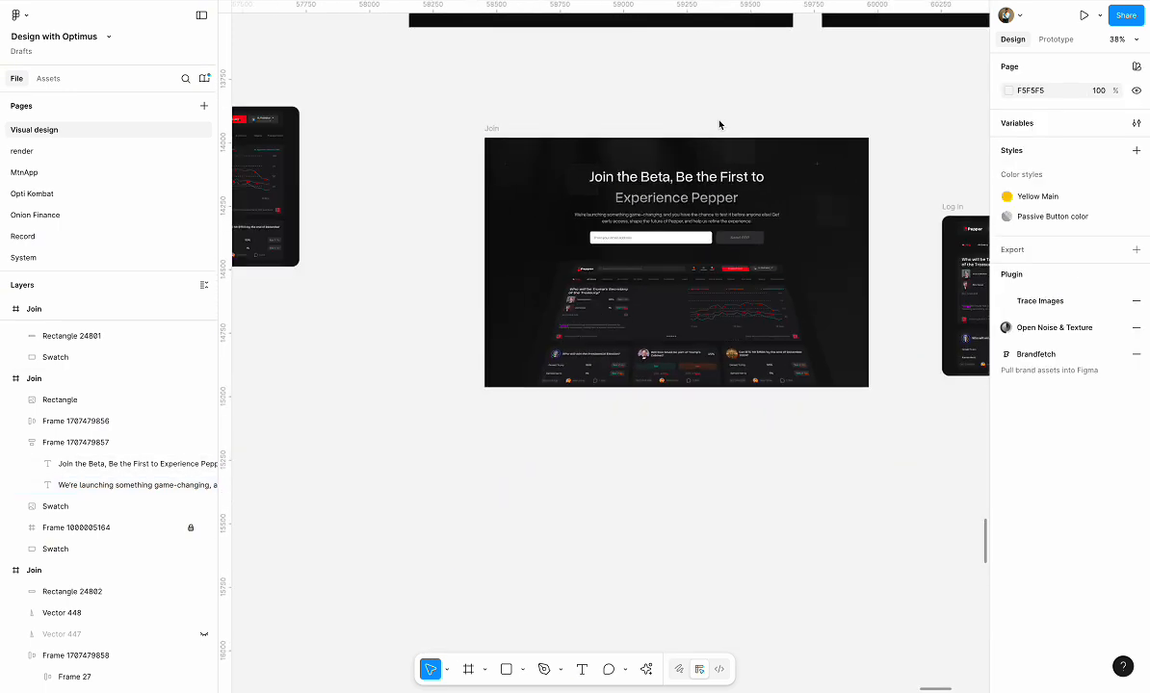
{"action": "scroll", "coordinate": [718, 124], "scroll_direction": "right", "scroll_amount": 3}
{"action": "scroll", "coordinate": [718, 124], "scroll_direction": "up", "scroll_amount": 2}
{"action": "scroll", "coordinate": [718, 123], "scroll_direction": "down", "scroll_amount": 2}
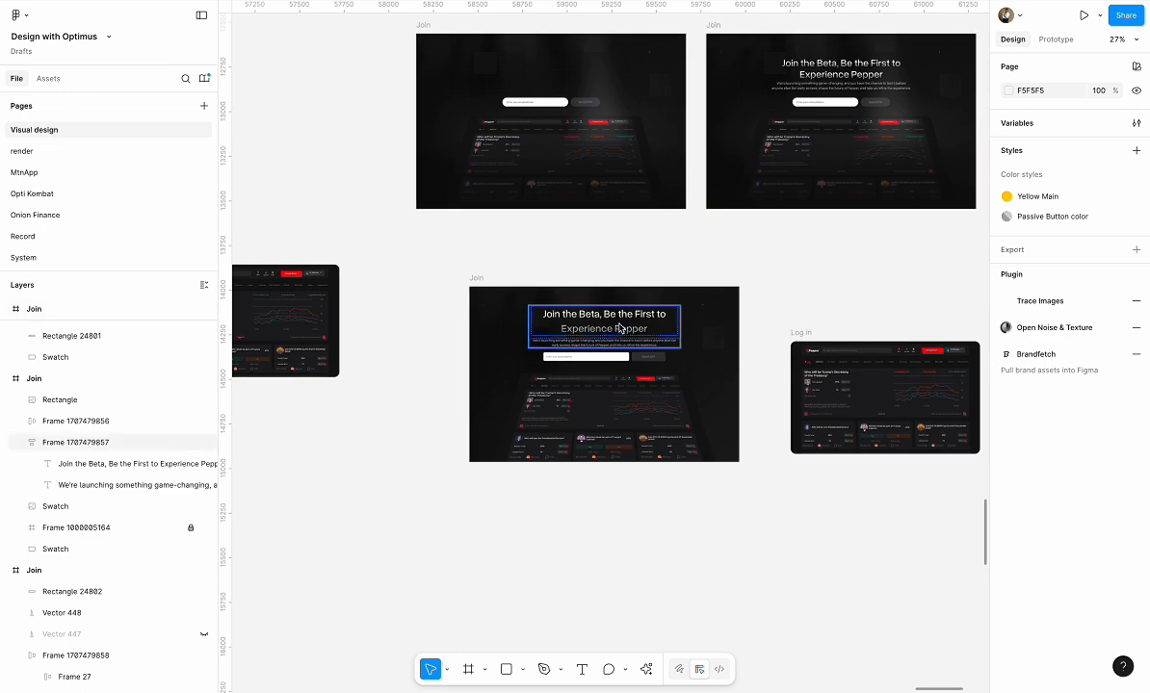
{"action": "left_click", "coordinate": [587, 309]}
{"action": "scroll", "coordinate": [613, 306], "scroll_direction": "up", "scroll_amount": 2}
{"action": "scroll", "coordinate": [613, 306], "scroll_direction": "up", "scroll_amount": 4}
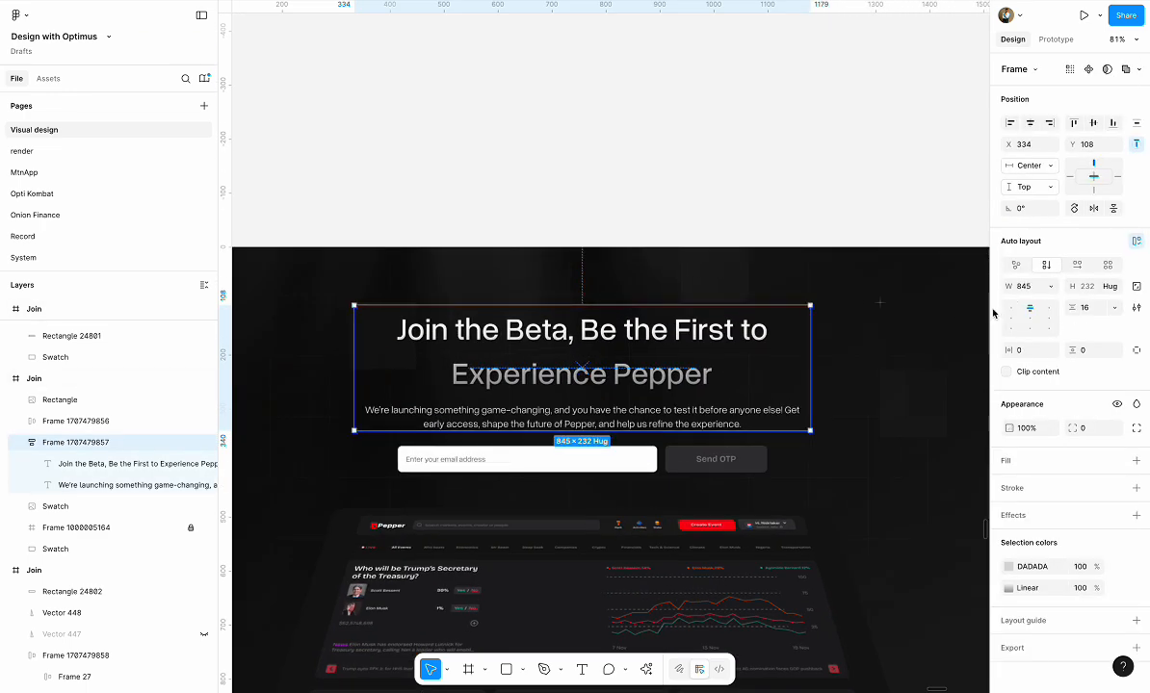
{"action": "left_click", "coordinate": [1091, 308]}
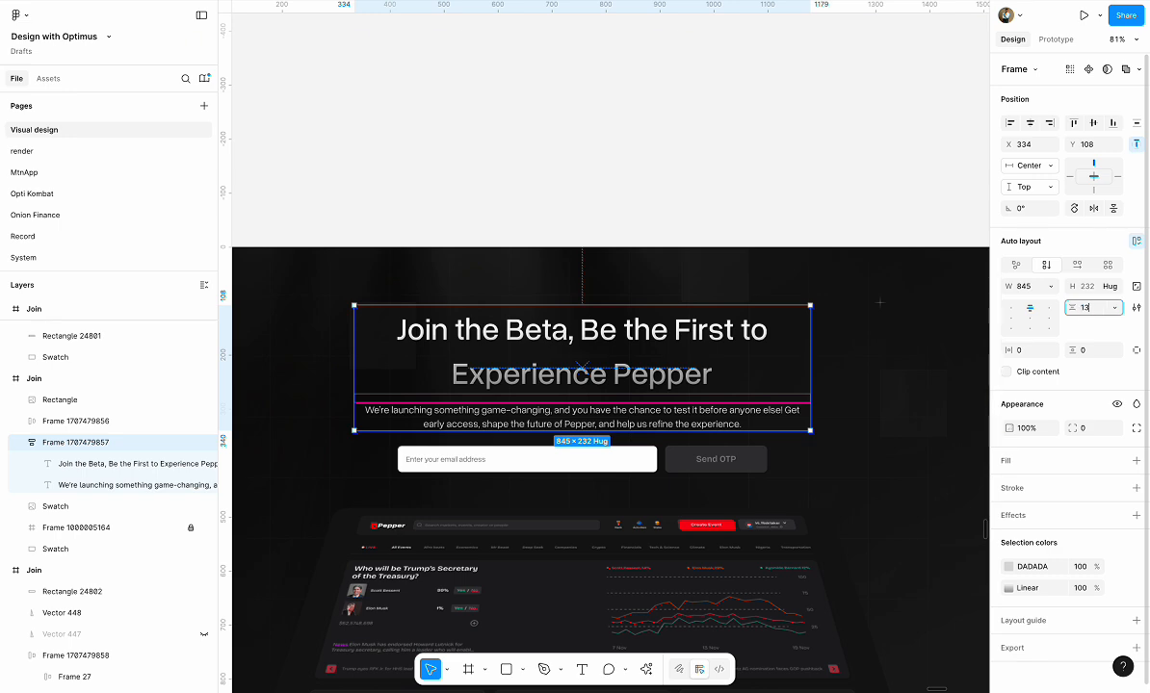
{"action": "type", "text": "13"}
{"action": "key", "text": "Return"}
{"action": "left_click", "coordinate": [677, 183]}
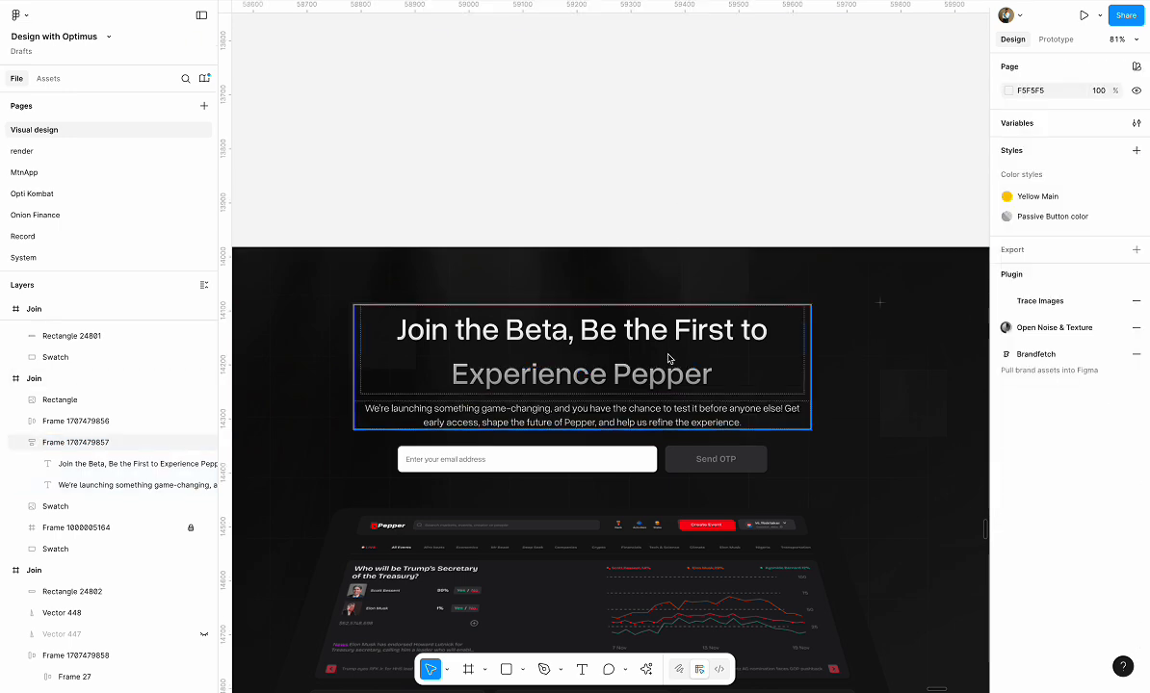
Remove the email field's stroke and set the corner radius of both the email field and the Send OTP button to 40
{"action": "scroll", "coordinate": [667, 359], "scroll_direction": "down", "scroll_amount": 3}
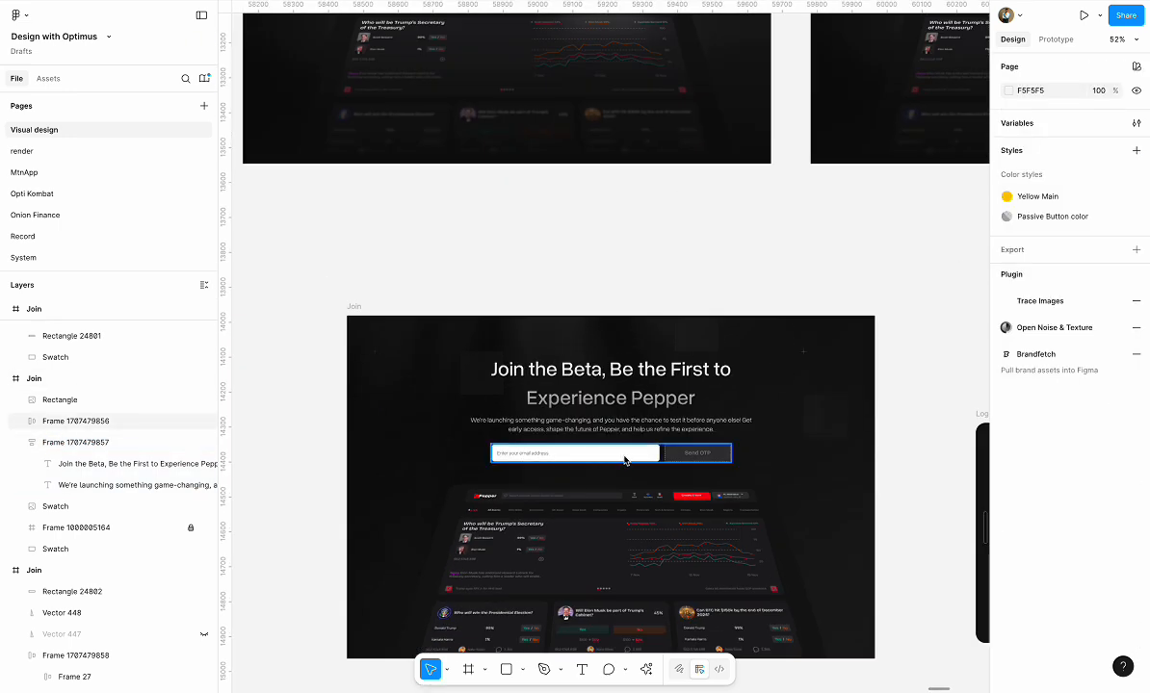
{"action": "double_click", "coordinate": [621, 452]}
{"action": "scroll", "coordinate": [673, 453], "scroll_direction": "up", "scroll_amount": 5}
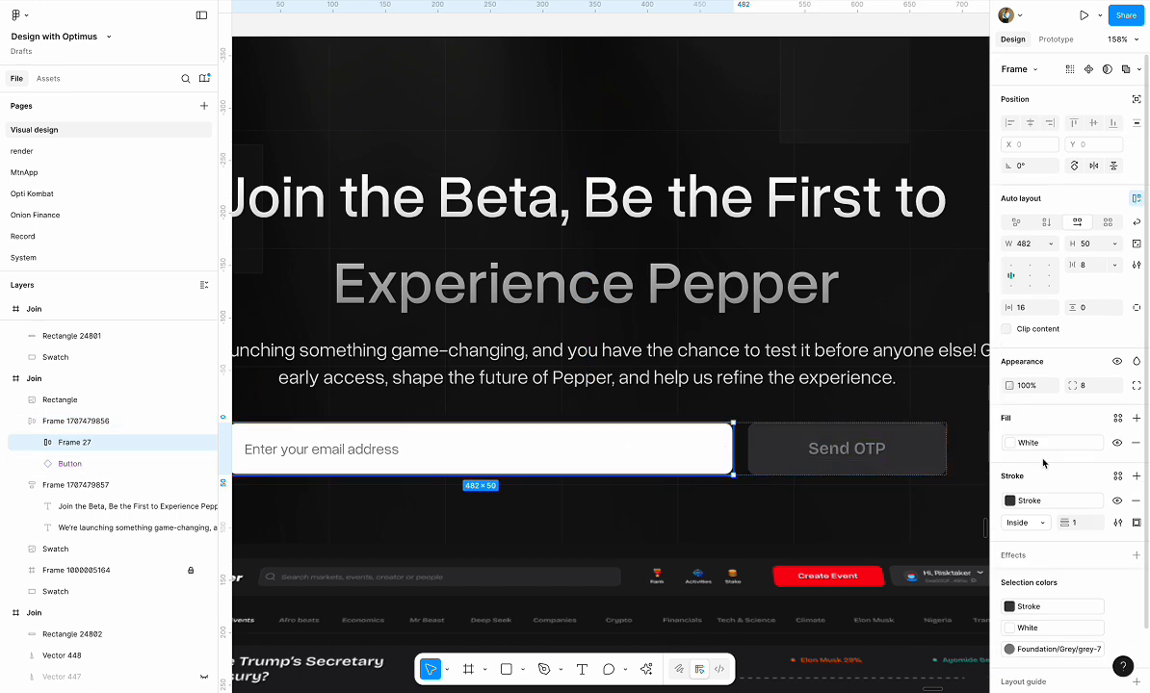
{"action": "left_click", "coordinate": [864, 461], "text": "shift"}
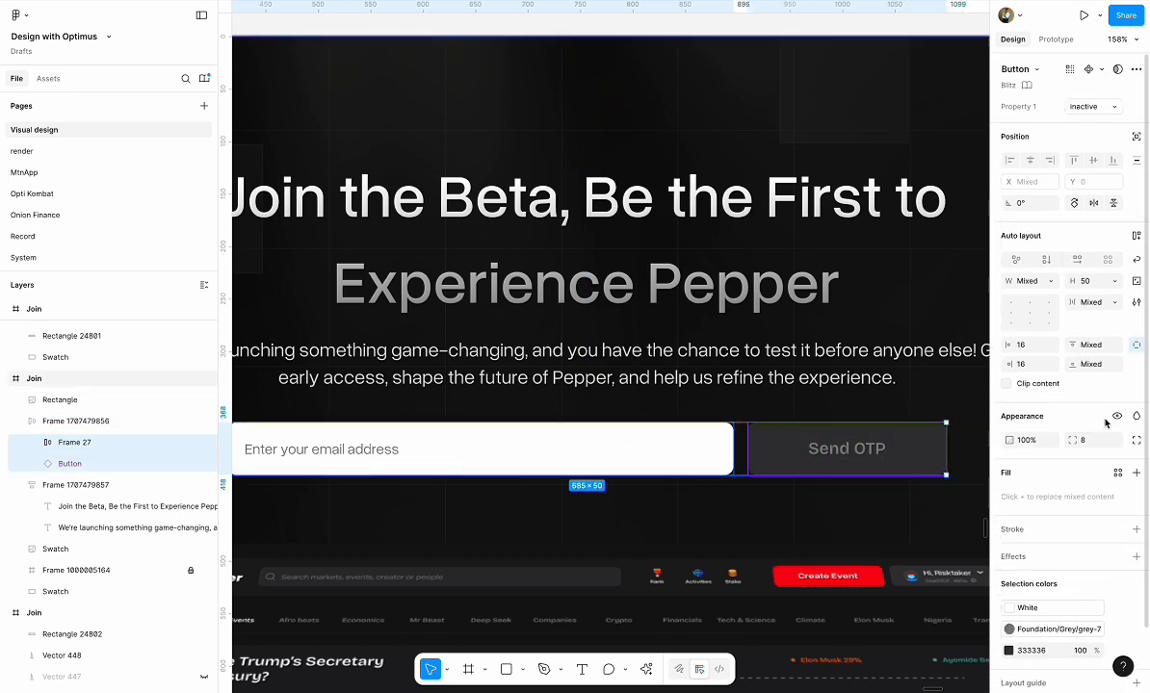
{"action": "left_click", "coordinate": [1101, 440]}
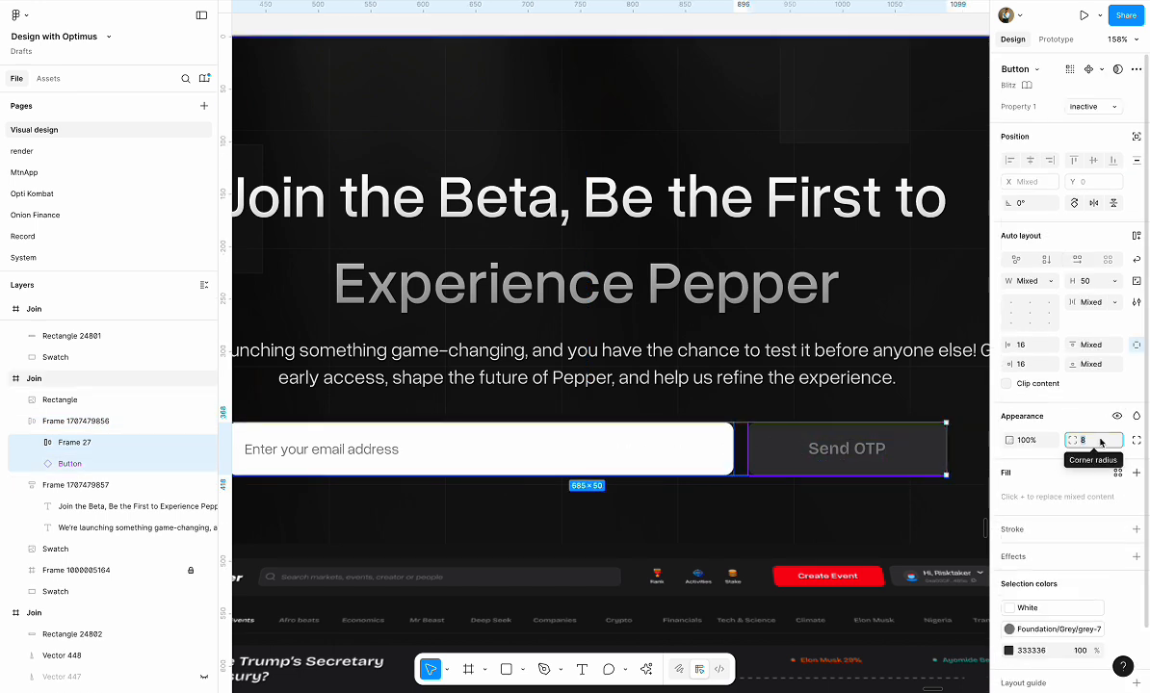
{"action": "type", "text": "40"}
{"action": "key", "text": "Return"}
{"action": "scroll", "coordinate": [895, 457], "scroll_direction": "down", "scroll_amount": 5}
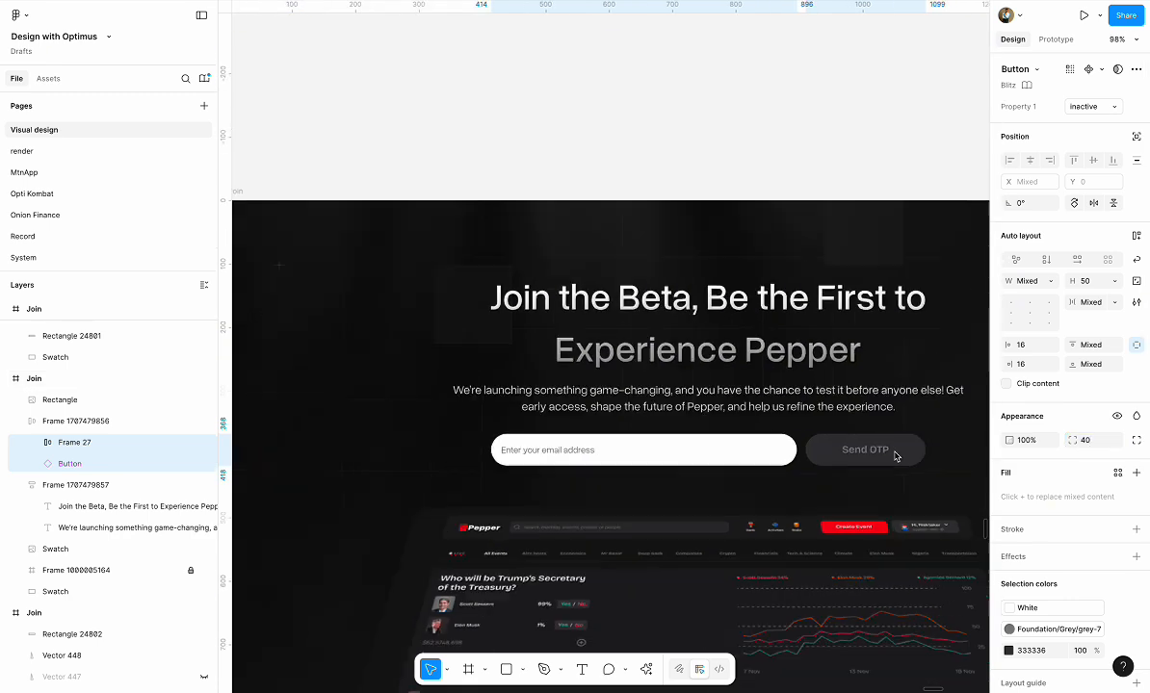
{"action": "scroll", "coordinate": [895, 457], "scroll_direction": "down", "scroll_amount": 1}
{"action": "left_click", "coordinate": [740, 428]}
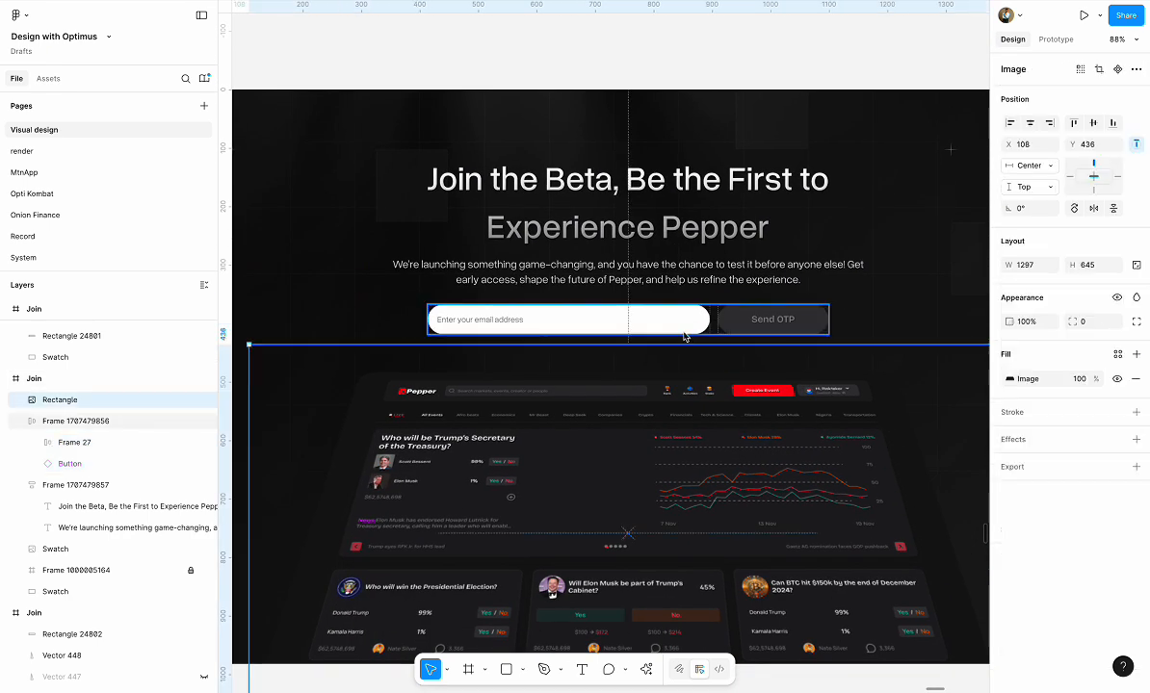
{"action": "left_click", "coordinate": [682, 332]}
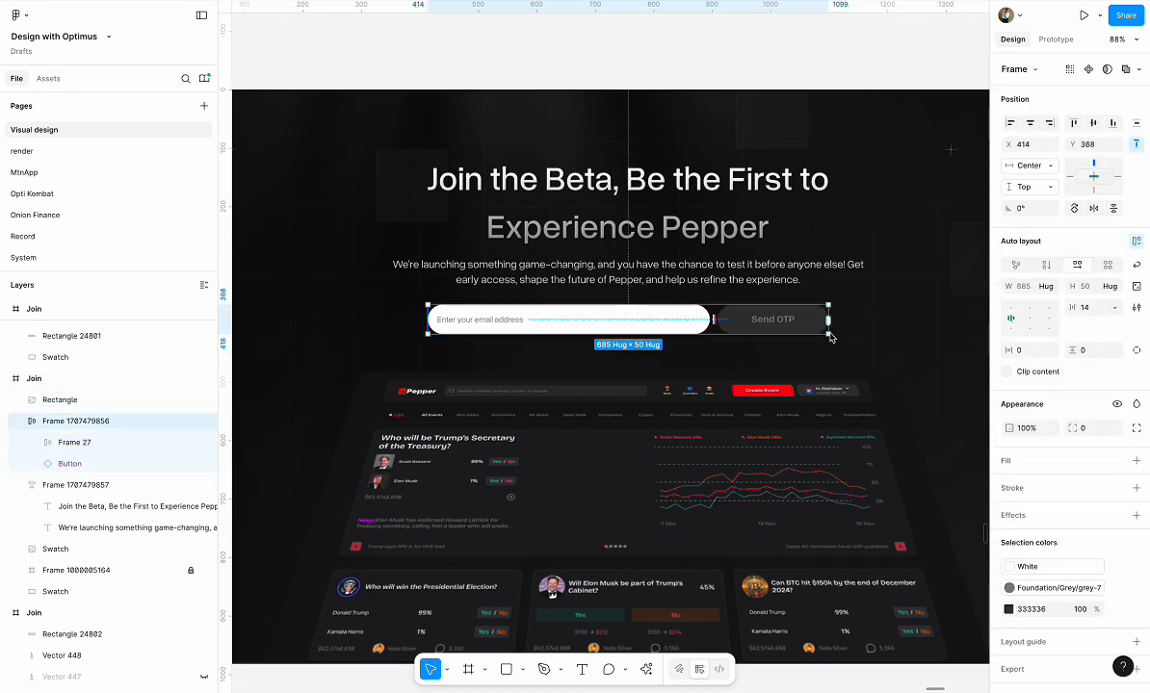
{"action": "left_click_drag", "start_coordinate": [429, 323], "coordinate": [503, 323]}
{"action": "key", "text": "ctrl+z"}
Set the email field's horizontal padding to 24 and make its width fill the sign-up row
{"action": "double_click", "coordinate": [595, 323]}
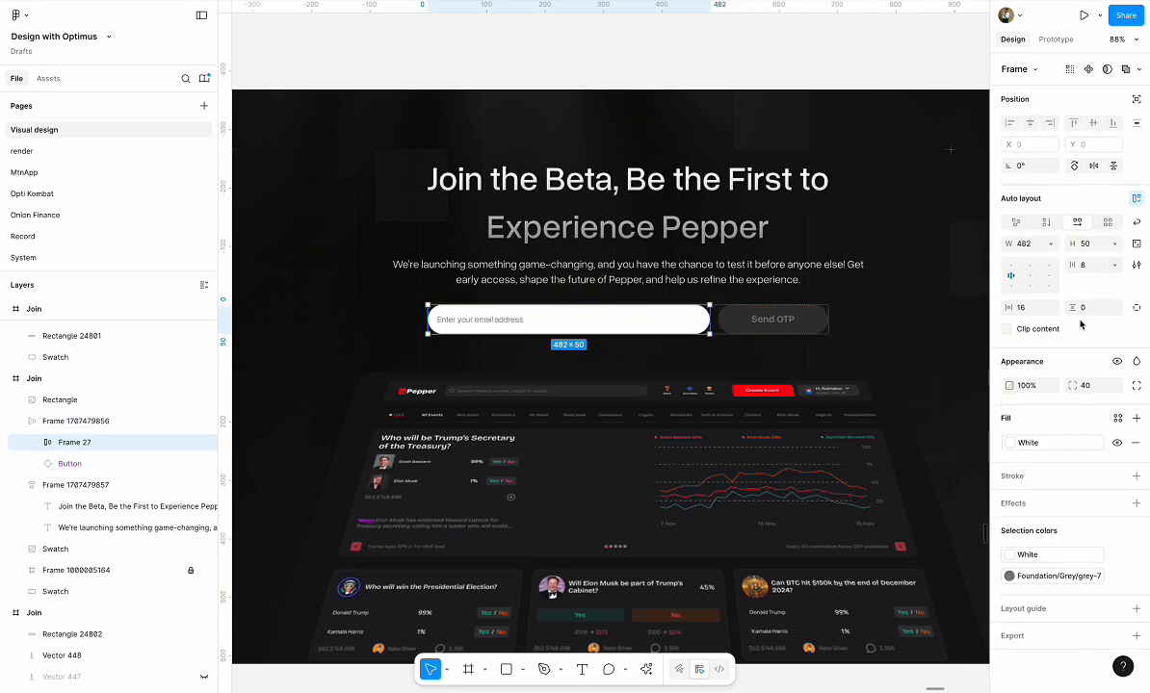
{"action": "left_click", "coordinate": [1038, 311]}
{"action": "type", "text": "24"}
{"action": "key", "text": "Return"}
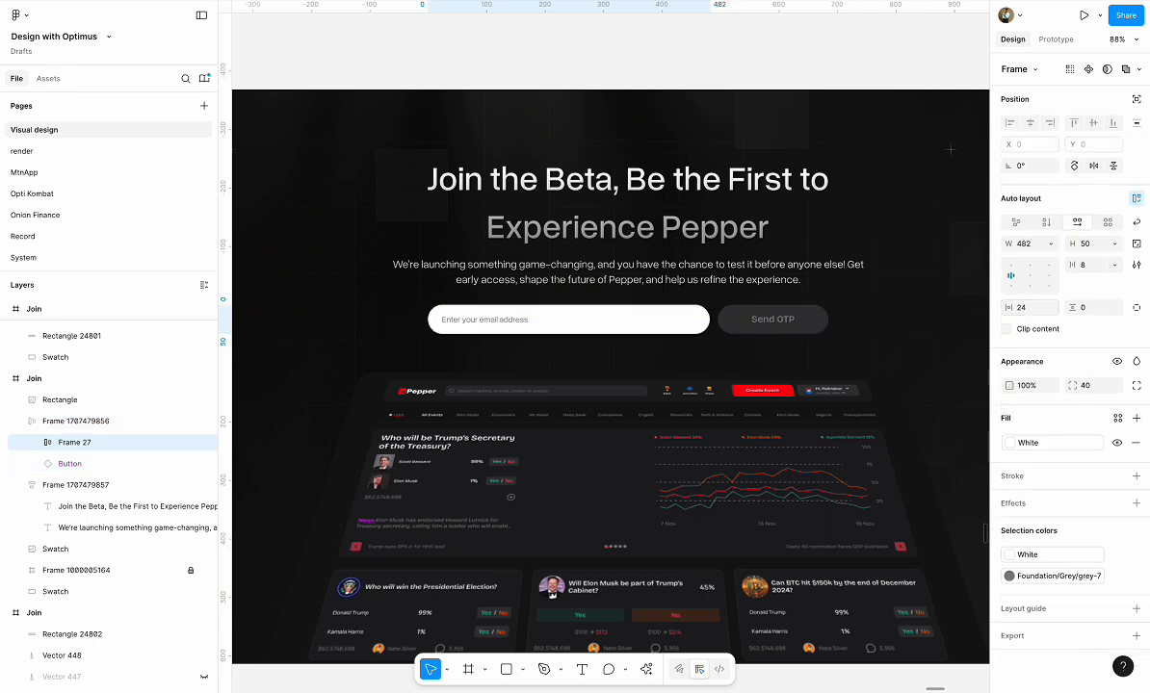
{"action": "left_click", "coordinate": [1051, 245]}
{"action": "left_click", "coordinate": [1053, 275]}
{"action": "left_click", "coordinate": [742, 443]}
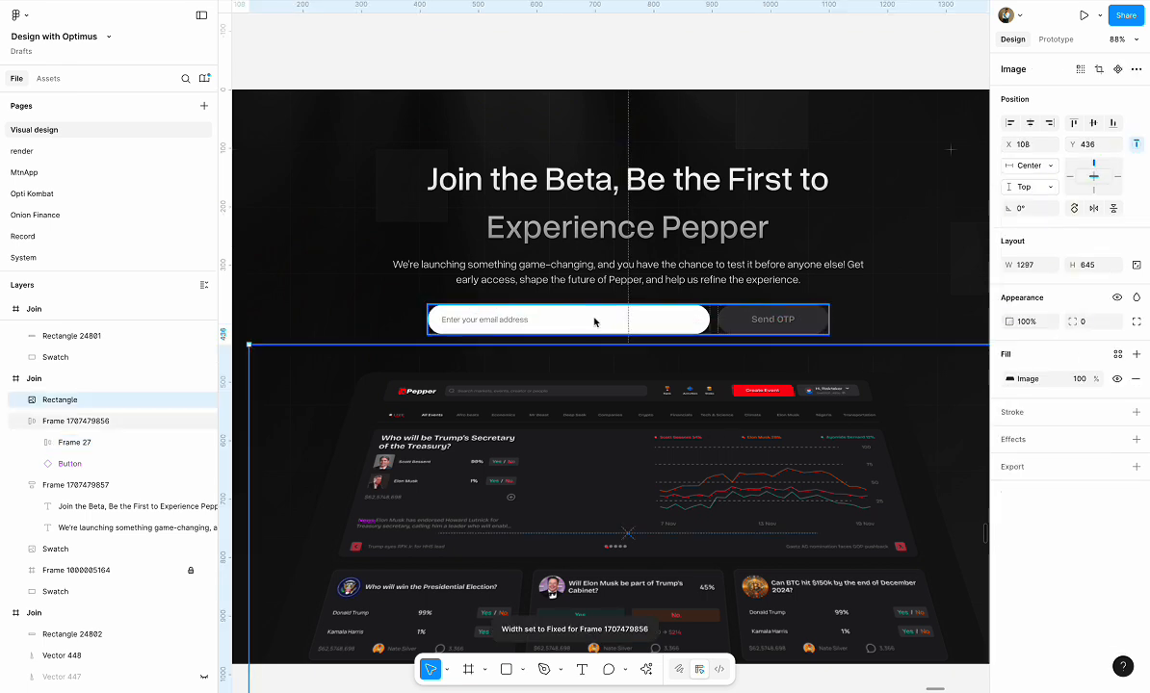
Narrow the sign-up row to about 619 wide and centre it horizontally in the Join frame
{"action": "left_click", "coordinate": [594, 321]}
{"action": "left_click_drag", "start_coordinate": [428, 322], "coordinate": [466, 322]}
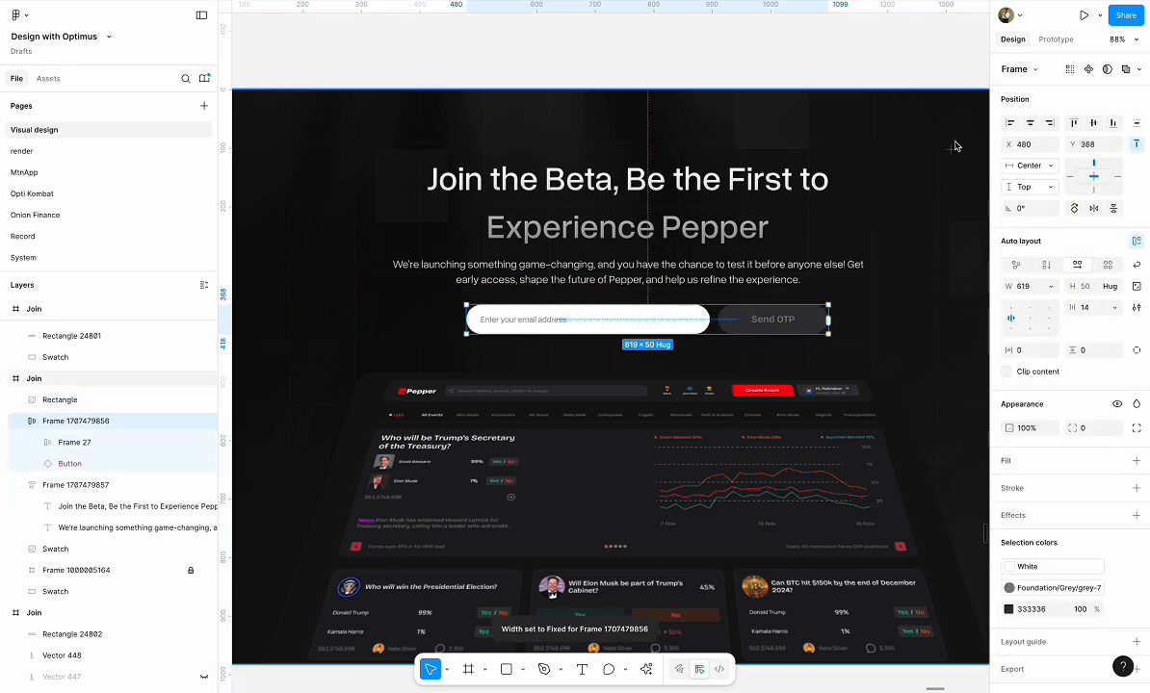
{"action": "left_click", "coordinate": [1029, 123]}
{"action": "left_click", "coordinate": [654, 146]}
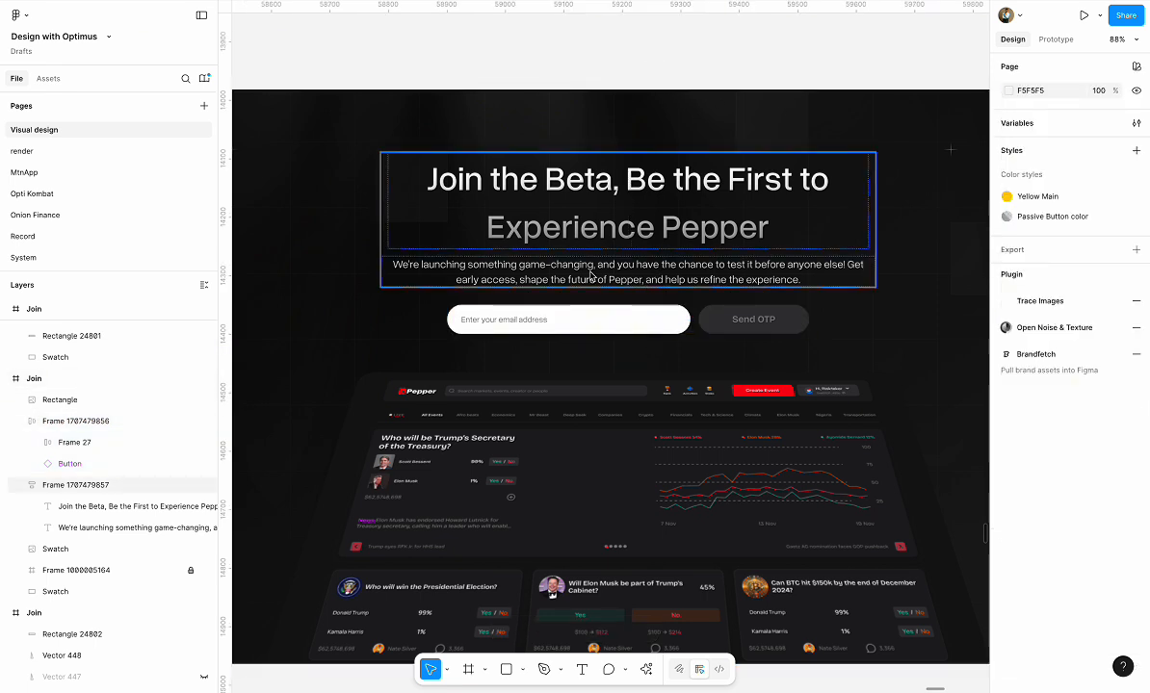
Make the headline text's width fill its auto layout container
{"action": "left_click", "coordinate": [657, 184]}
{"action": "double_click", "coordinate": [756, 186]}
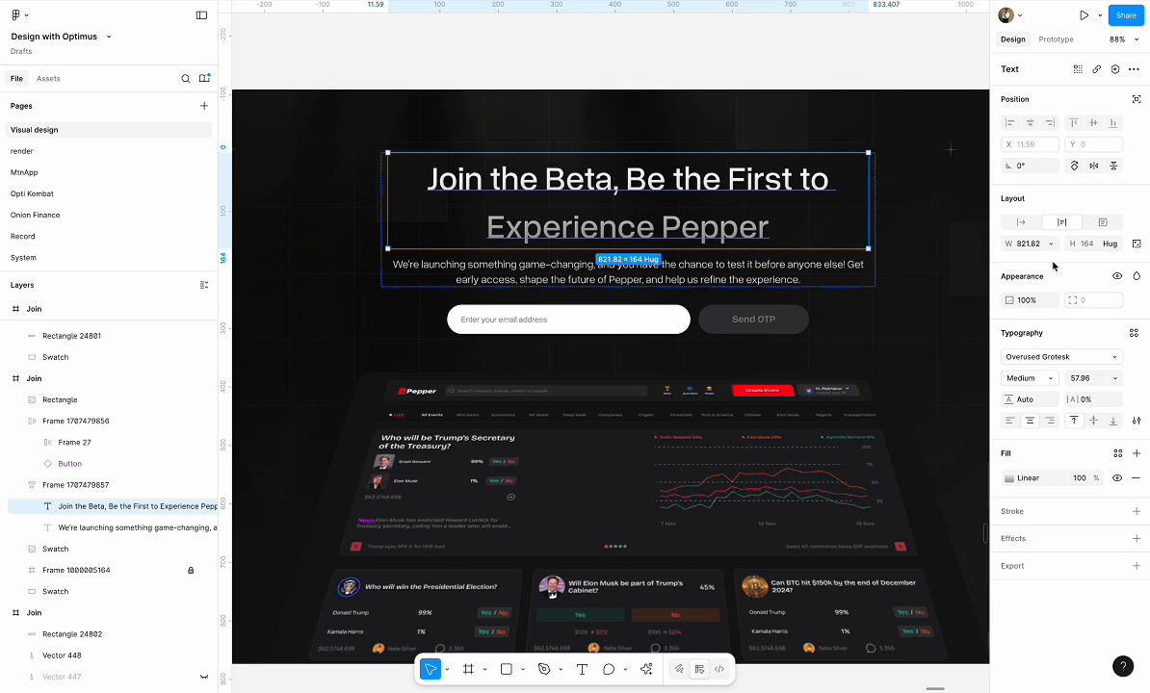
{"action": "left_click", "coordinate": [1050, 242]}
{"action": "left_click", "coordinate": [982, 259]}
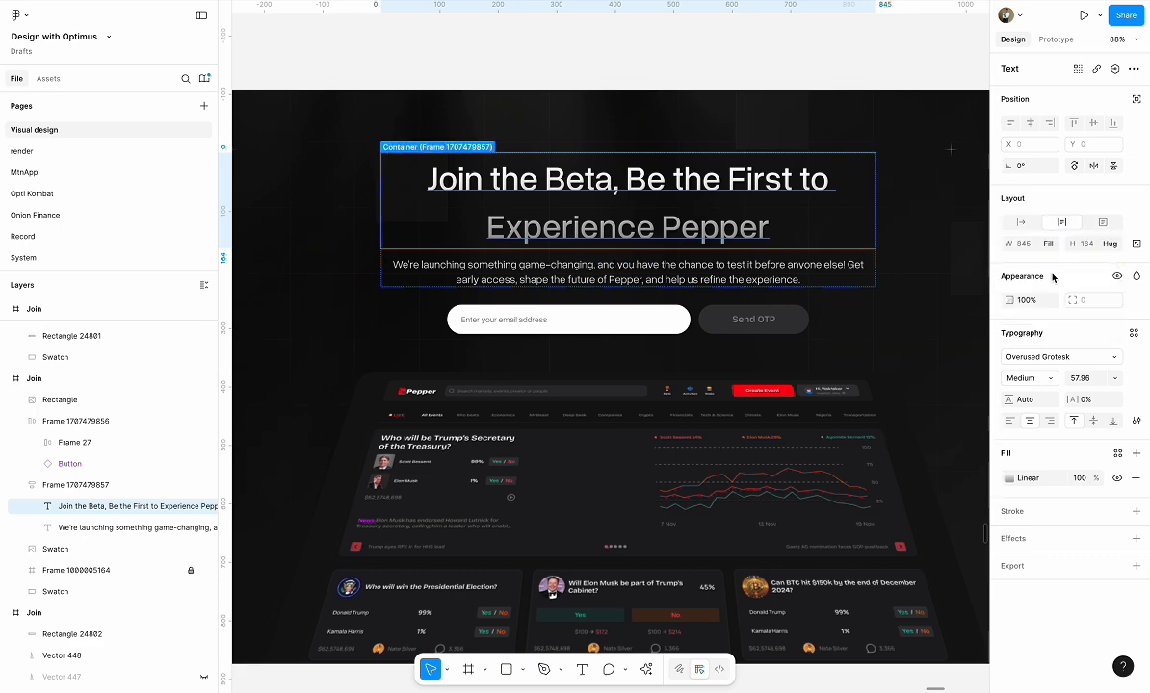
{"action": "left_click", "coordinate": [799, 52]}
{"action": "left_click", "coordinate": [755, 218]}
{"action": "scroll", "coordinate": [755, 217], "scroll_direction": "down", "scroll_amount": 5}
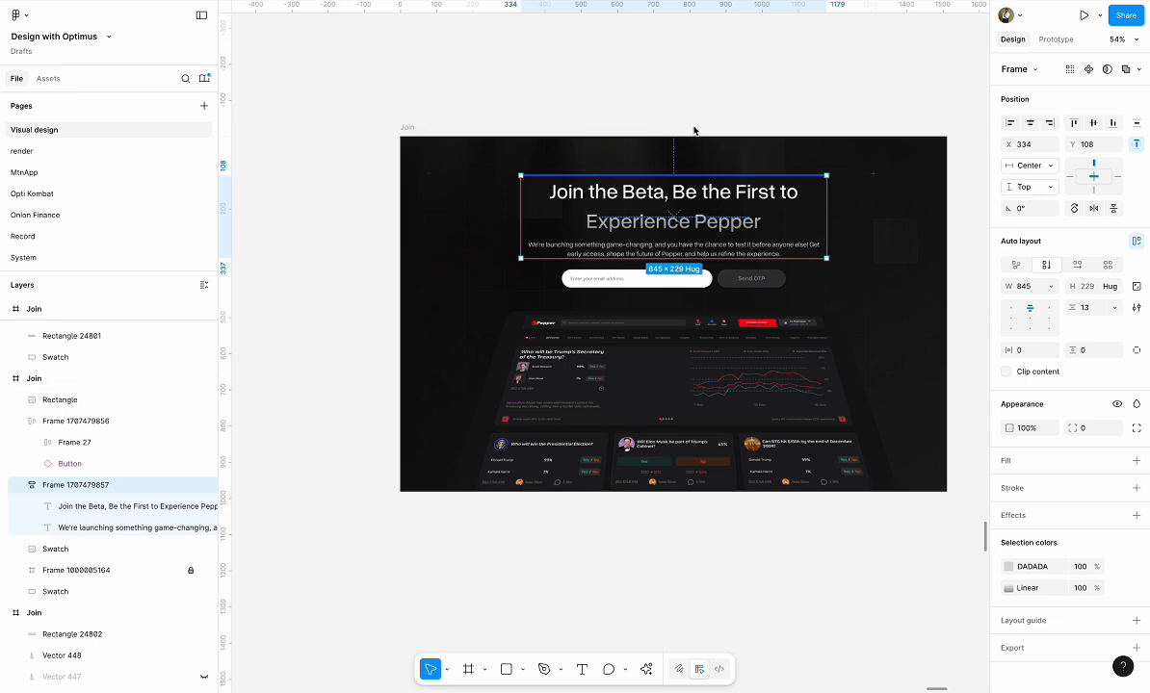
{"action": "left_click", "coordinate": [693, 96]}
Draw a rectangle about 1512 × 268 across the lower part of the dashboard and align it to the Join frame's bottom edge
{"action": "scroll", "coordinate": [788, 370], "scroll_direction": "up", "scroll_amount": 2}
{"action": "scroll", "coordinate": [787, 370], "scroll_direction": "up", "scroll_amount": 1}
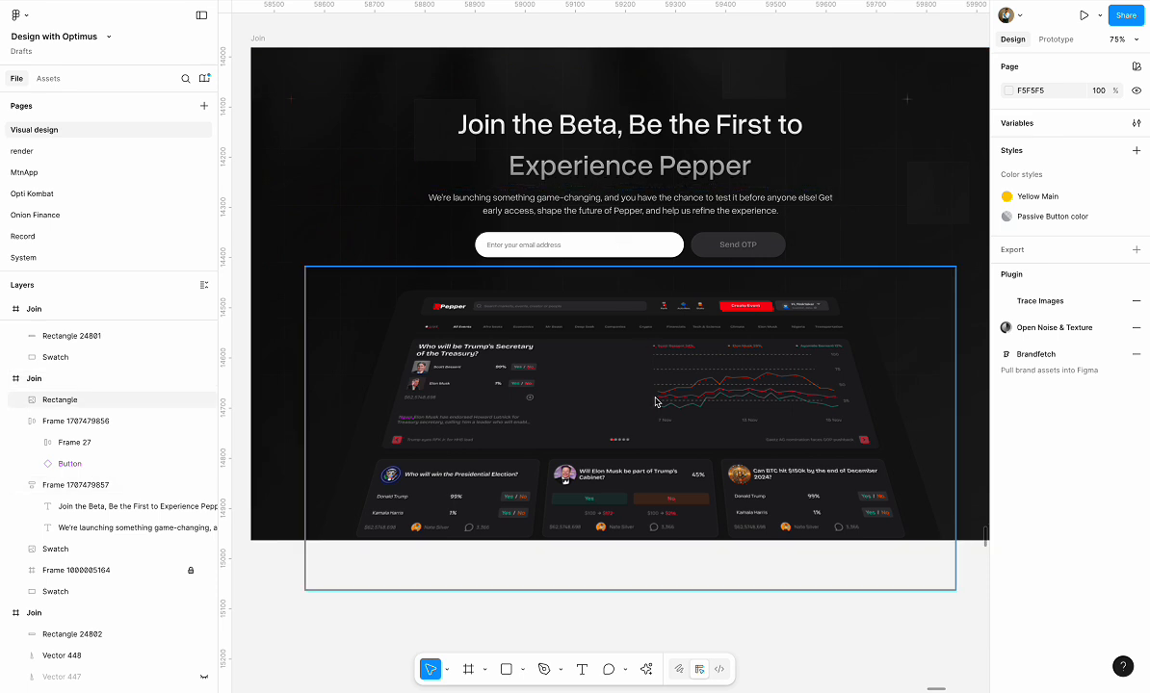
{"action": "scroll", "coordinate": [672, 594], "scroll_direction": "down", "scroll_amount": 1}
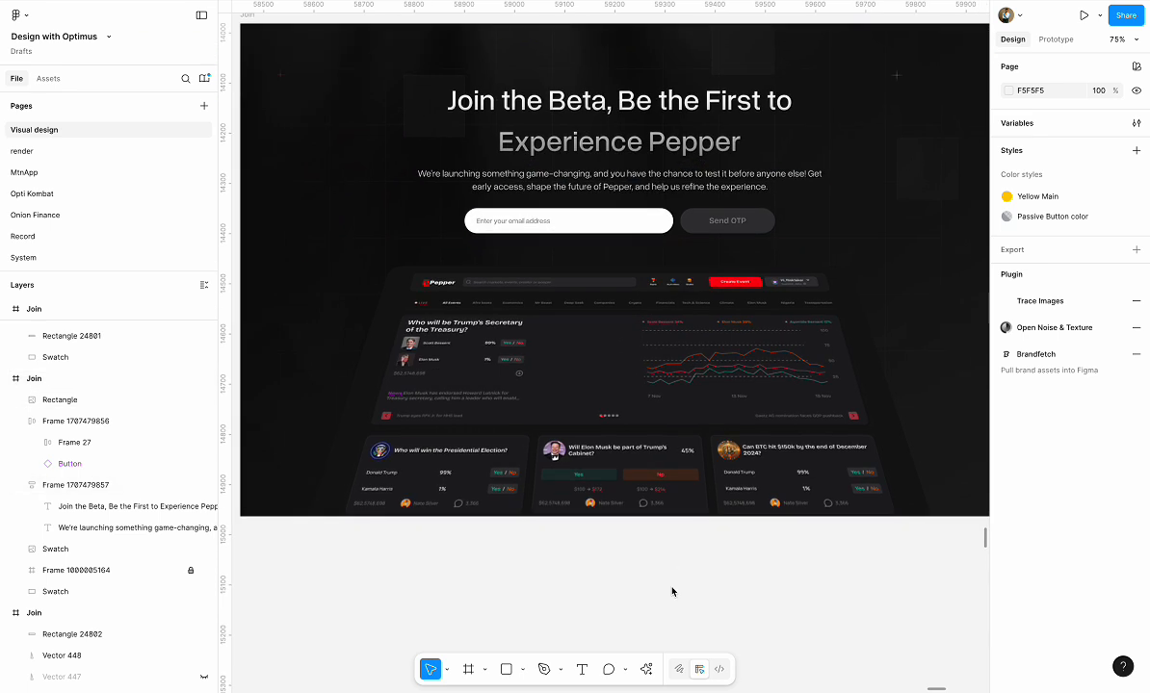
{"action": "scroll", "coordinate": [672, 591], "scroll_direction": "down", "scroll_amount": 3}
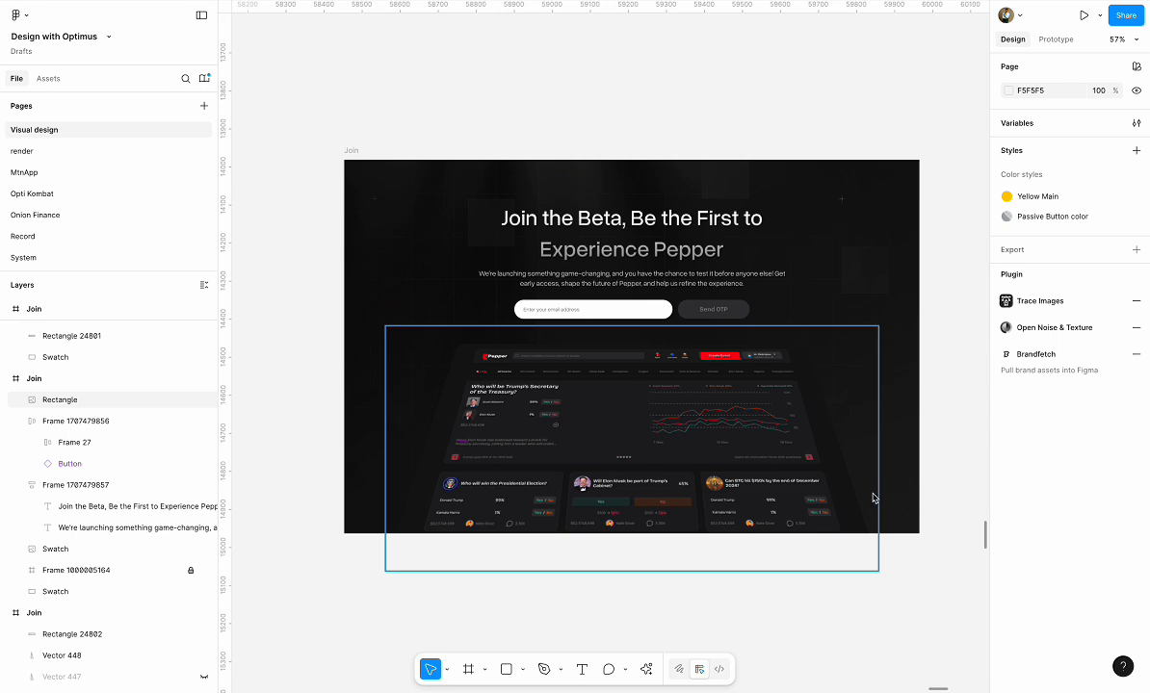
{"action": "left_click", "coordinate": [504, 671]}
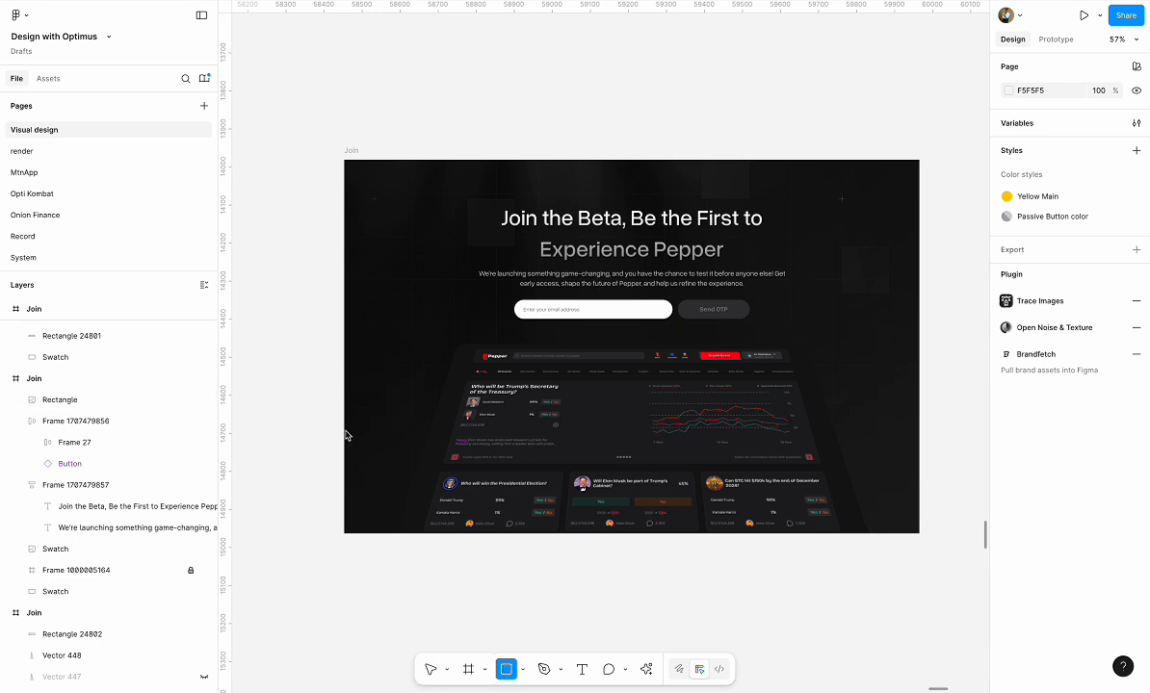
{"action": "mouse_move", "coordinate": [345, 429]}
{"action": "left_mouse_down"}
{"action": "mouse_move", "coordinate": [889, 531]}
{"action": "mouse_move", "coordinate": [919, 502]}
{"action": "left_mouse_up"}
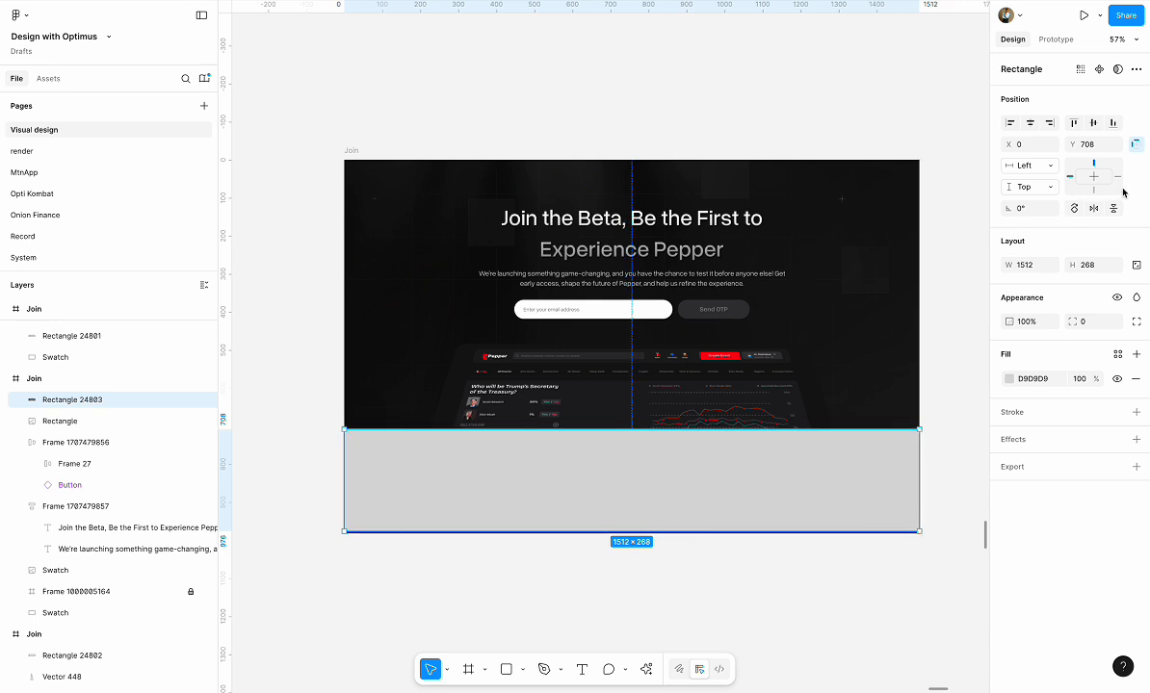
{"action": "left_click", "coordinate": [1113, 124]}
Change the rectangle's fill to a linear gradient and sample the dark background colour 0D0D0D for its 100% stop
{"action": "left_click", "coordinate": [1009, 381]}
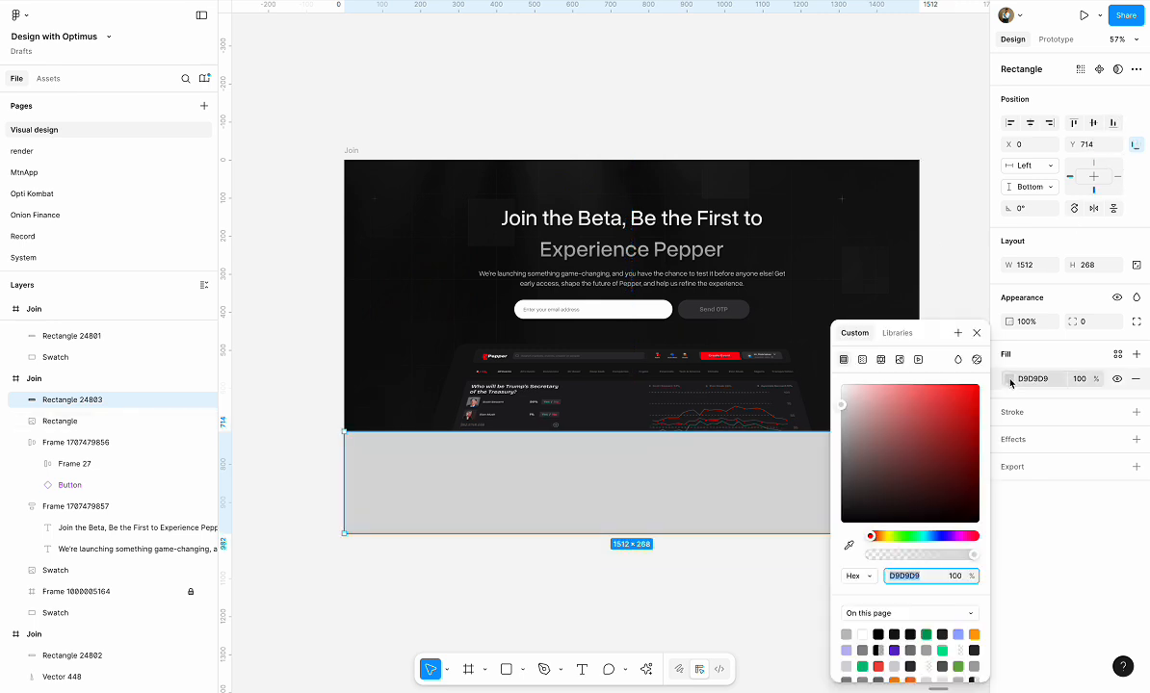
{"action": "left_click", "coordinate": [862, 359]}
{"action": "left_click", "coordinate": [887, 499]}
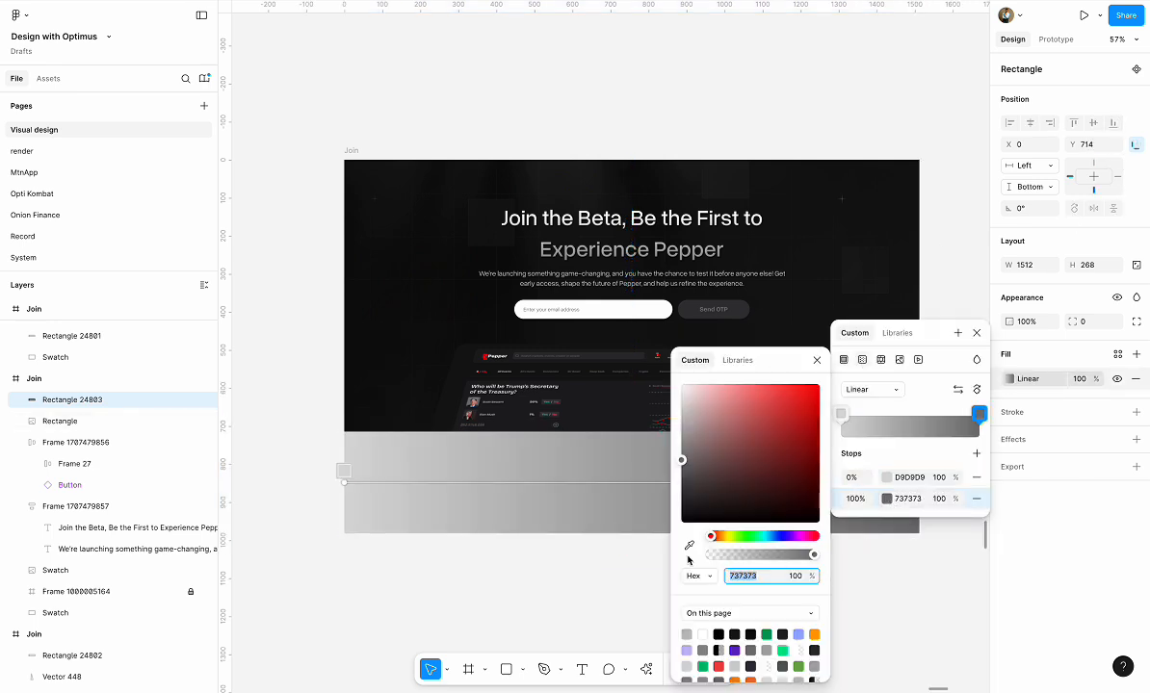
{"action": "left_click", "coordinate": [688, 545]}
{"action": "left_click", "coordinate": [366, 395]}
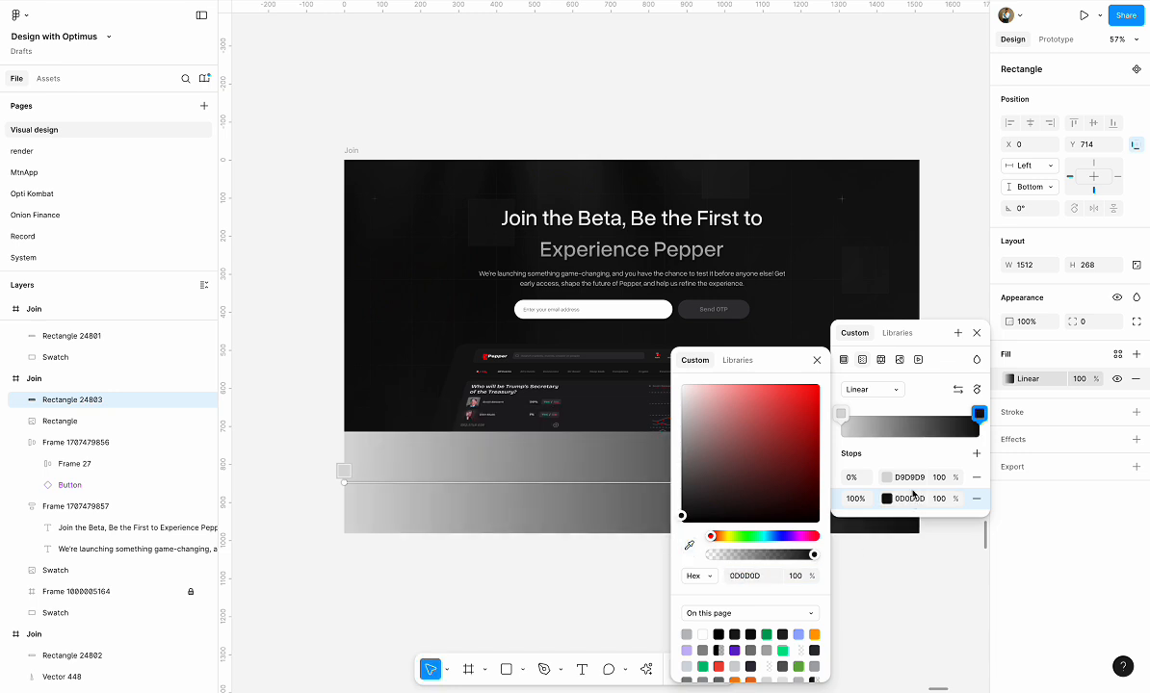
Set the gradient's 0% stop to the sampled background colour 0E0E0E at 0% opacity and rotate the gradient so it fades in downwards
{"action": "left_click", "coordinate": [887, 478]}
{"action": "left_click", "coordinate": [688, 545]}
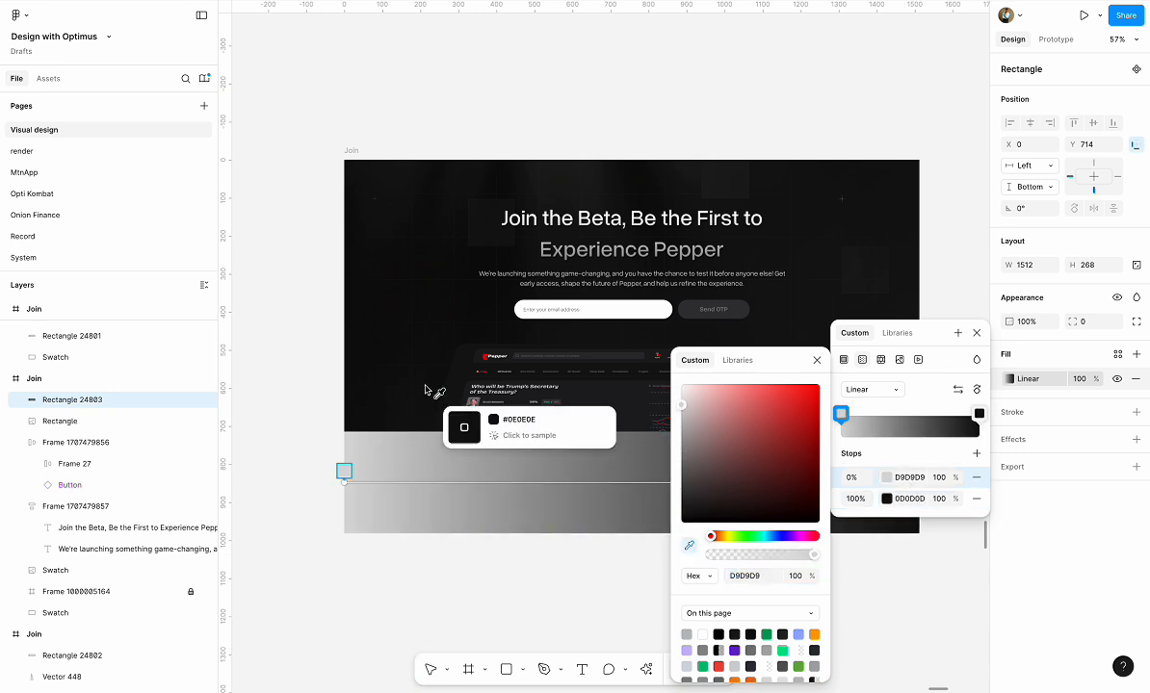
{"action": "left_click", "coordinate": [416, 377]}
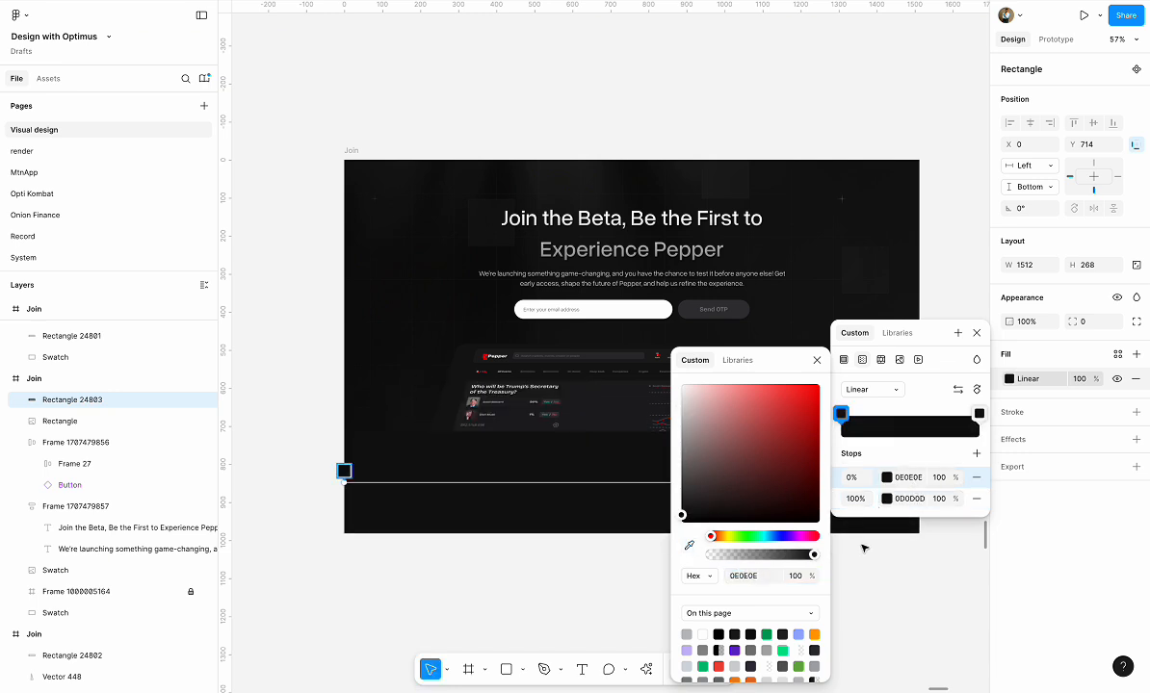
{"action": "left_click_drag", "start_coordinate": [813, 556], "coordinate": [666, 556]}
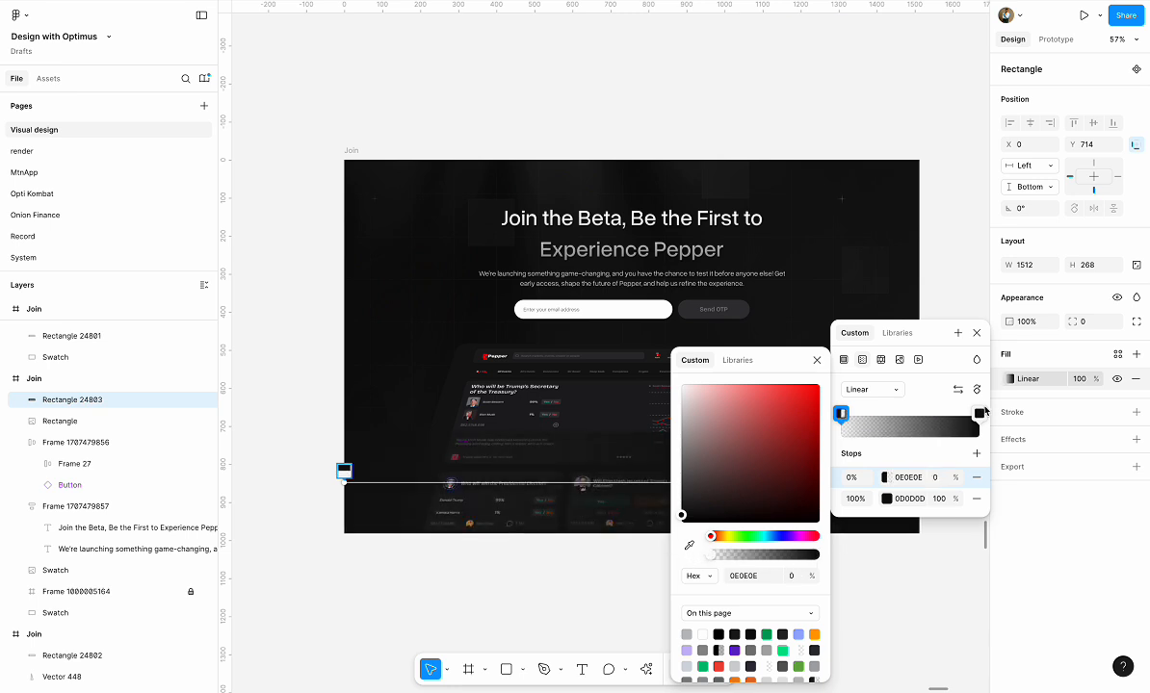
{"action": "left_click", "coordinate": [976, 390]}
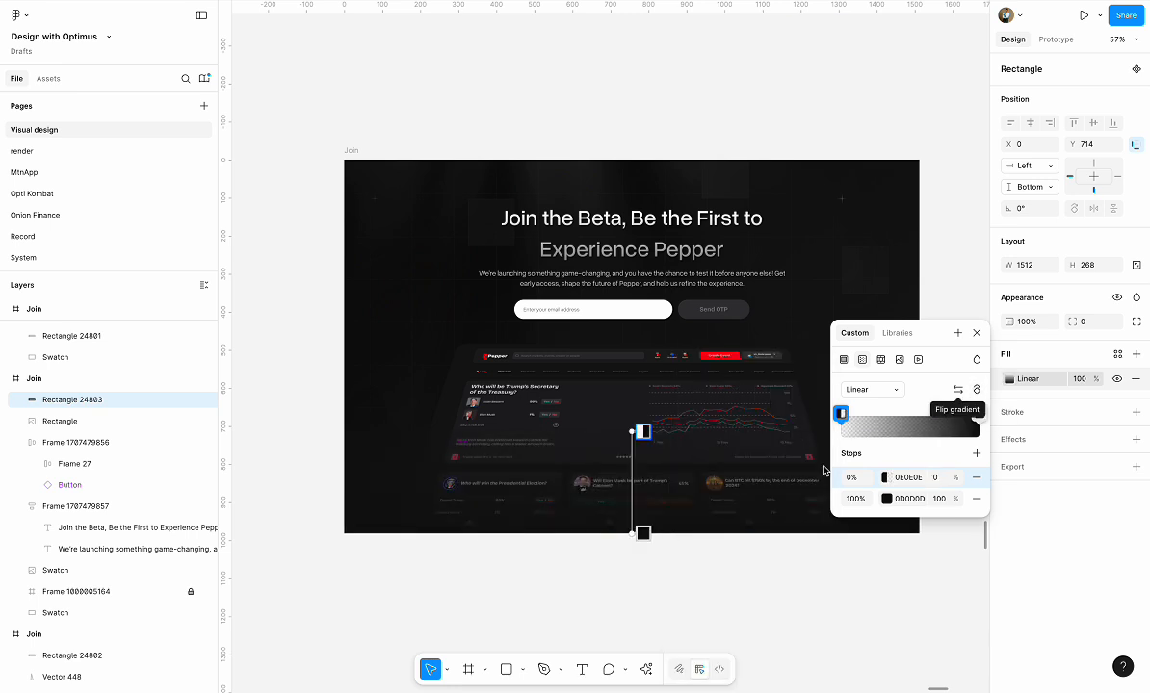
{"action": "left_click", "coordinate": [749, 503]}
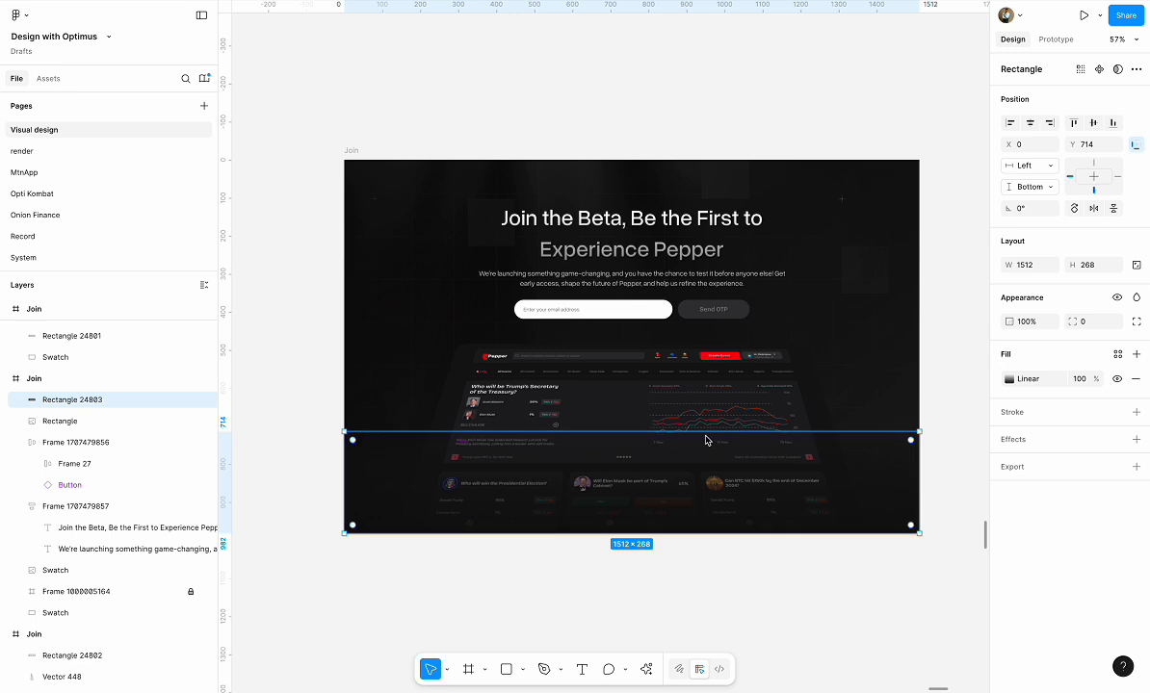
{"action": "left_click", "coordinate": [825, 570]}
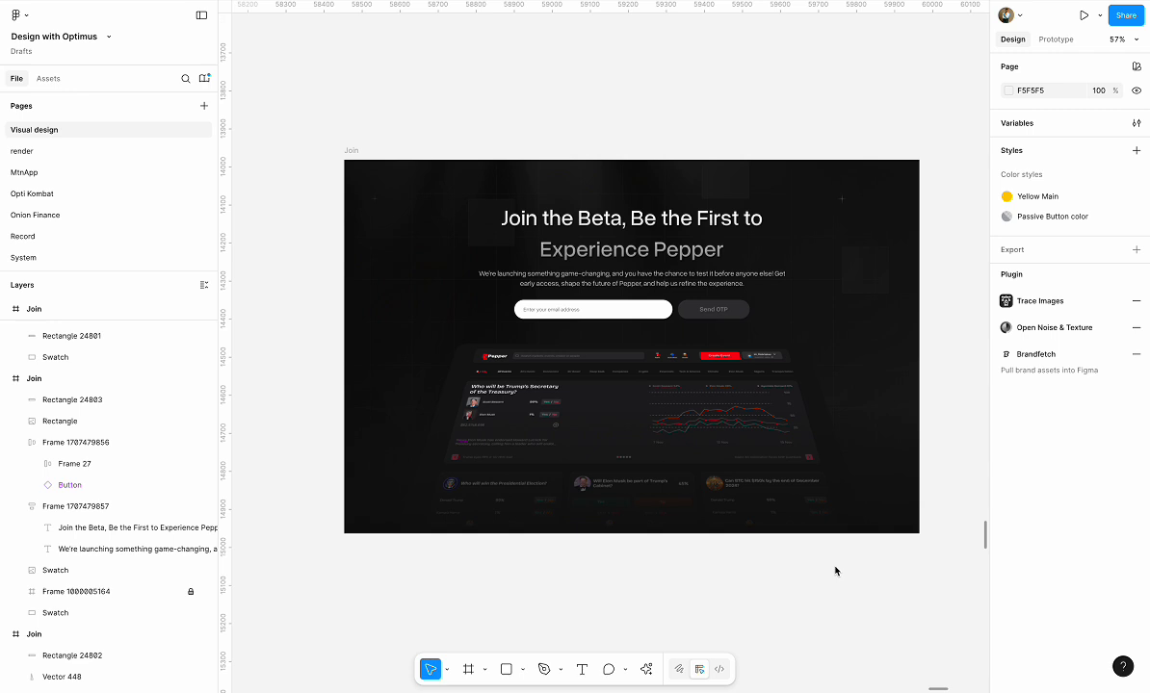
Extend the gradient overlay upwards over the dashboard to a height of about 305
{"action": "left_click", "coordinate": [797, 496]}
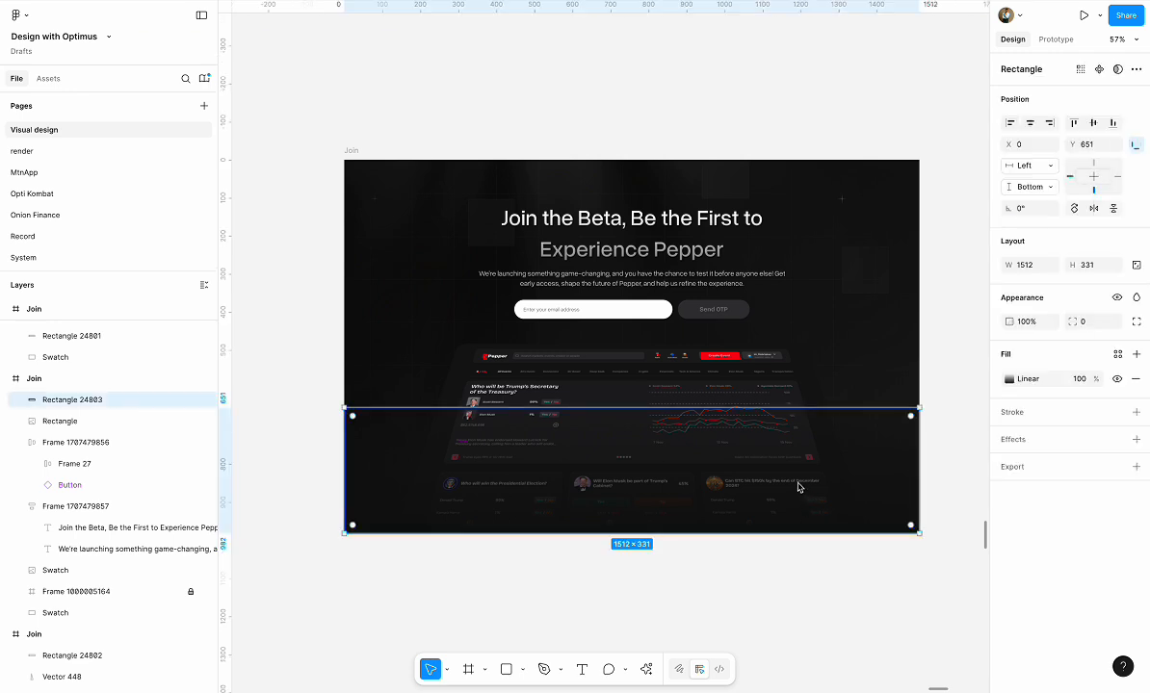
{"action": "left_click_drag", "start_coordinate": [788, 411], "coordinate": [782, 422]}
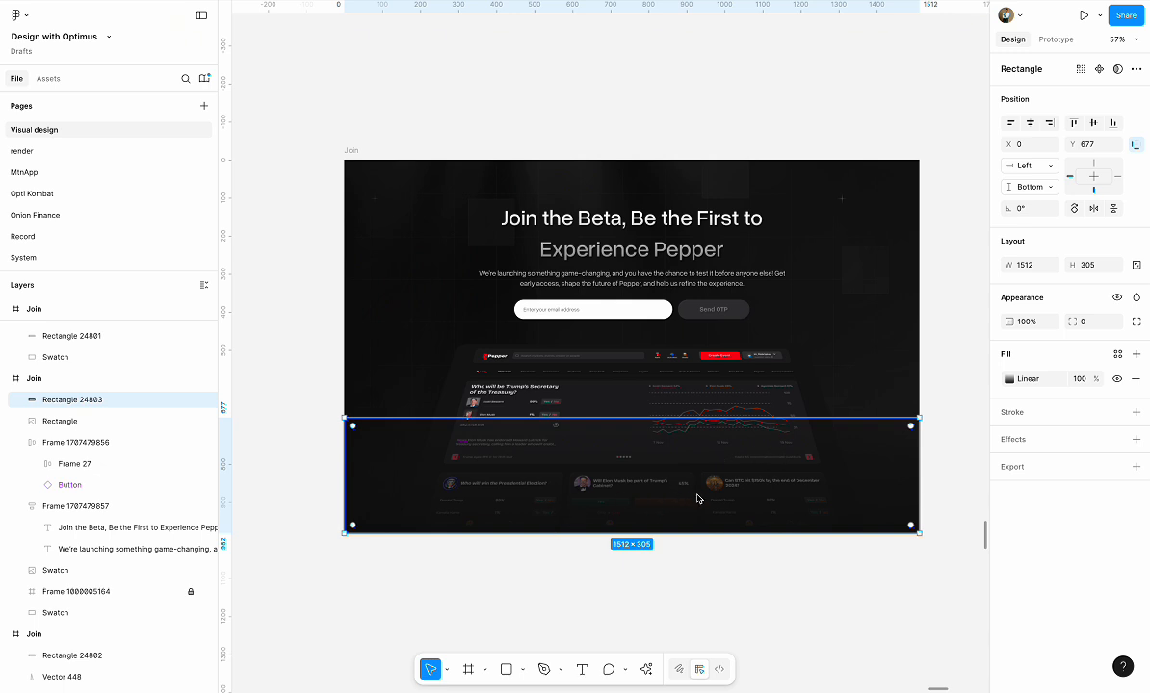
{"action": "left_click", "coordinate": [632, 131]}
{"action": "scroll", "coordinate": [632, 131], "scroll_direction": "down", "scroll_amount": 5}
{"action": "scroll", "coordinate": [632, 131], "scroll_direction": "up", "scroll_amount": 3}
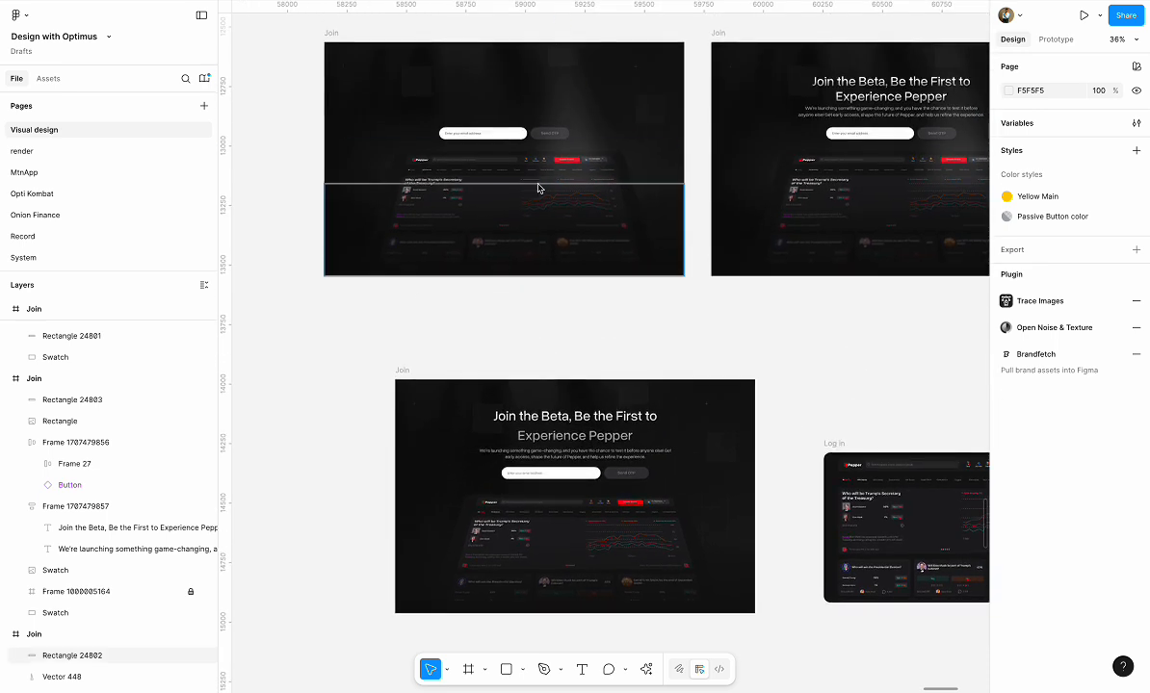
{"action": "scroll", "coordinate": [749, 324], "scroll_direction": "down", "scroll_amount": 2}
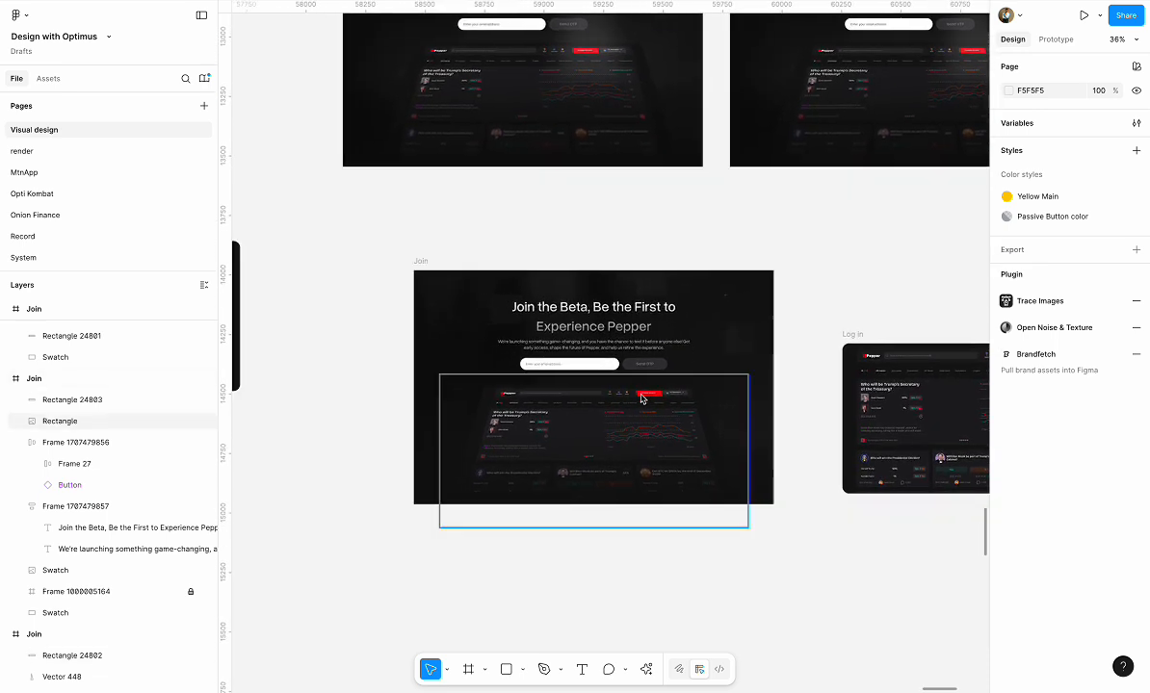
{"action": "scroll", "coordinate": [642, 395], "scroll_direction": "up", "scroll_amount": 5}
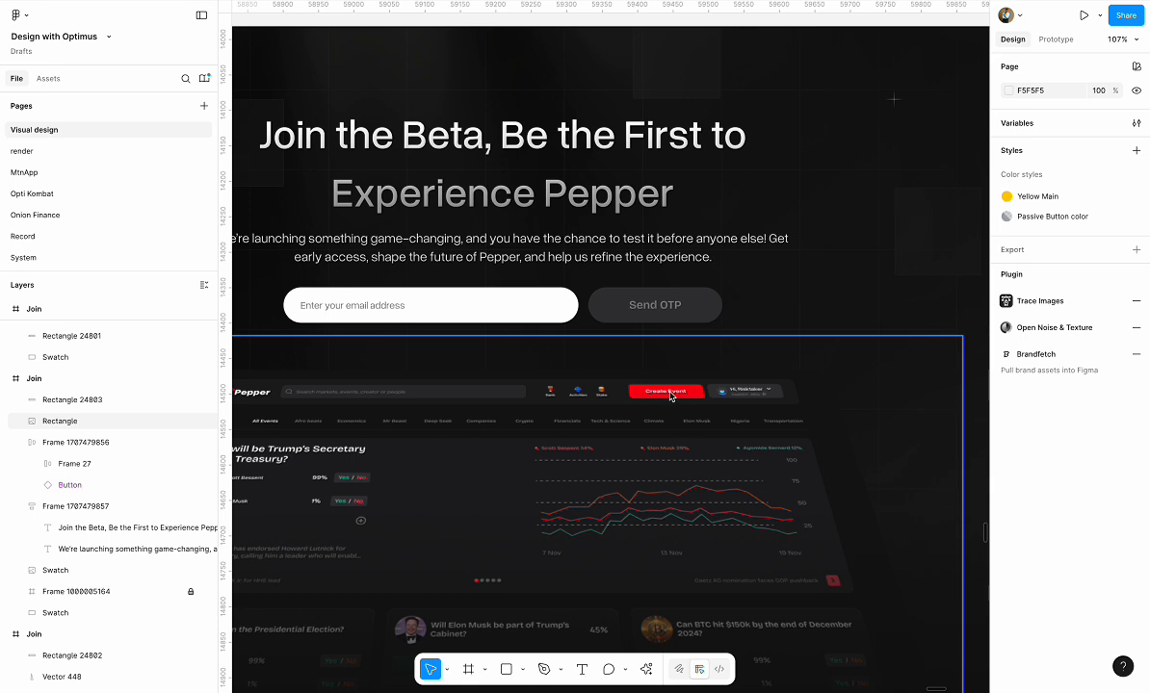
{"action": "scroll", "coordinate": [671, 395], "scroll_direction": "down", "scroll_amount": 5}
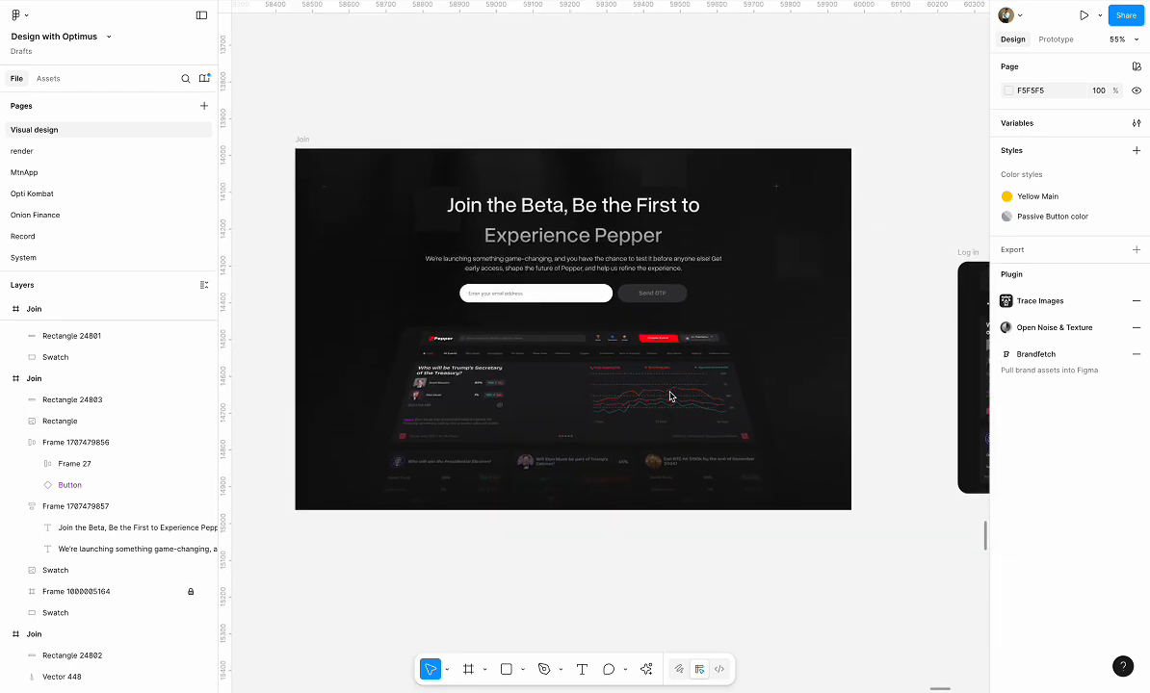
Draw a closed triangle about 414 × 660.5 with the Pen tool, its apex at the Join frame's upper edge and its base over the dashboard chart
{"action": "left_click", "coordinate": [544, 670]}
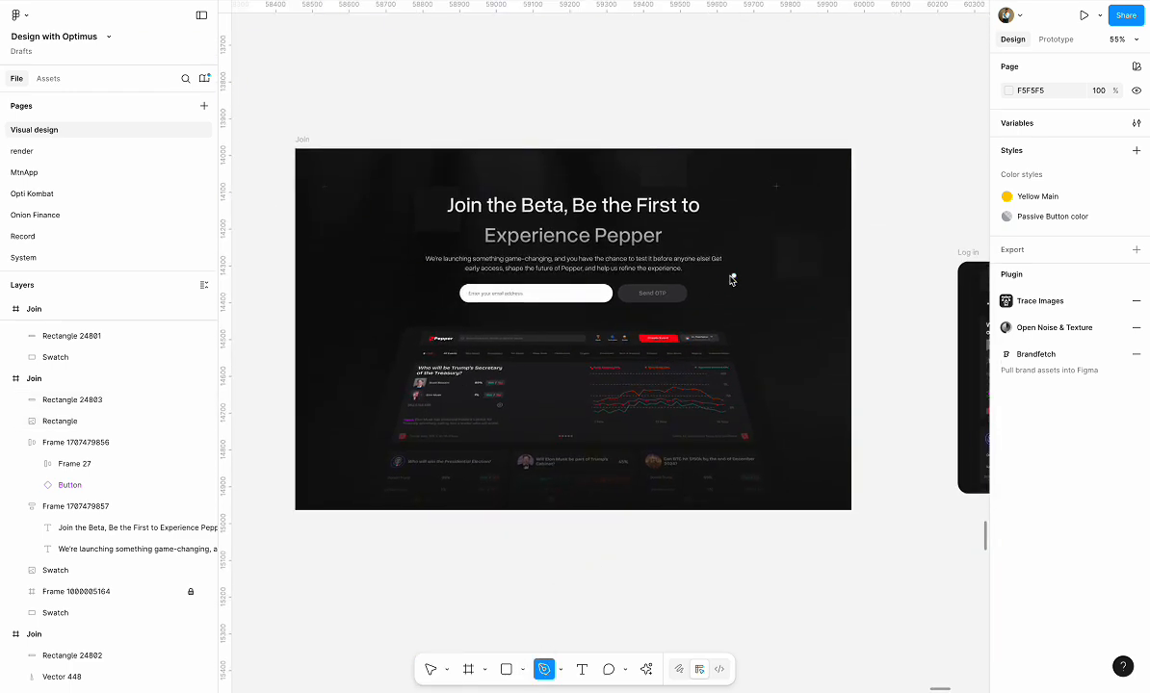
{"action": "left_click", "coordinate": [639, 150]}
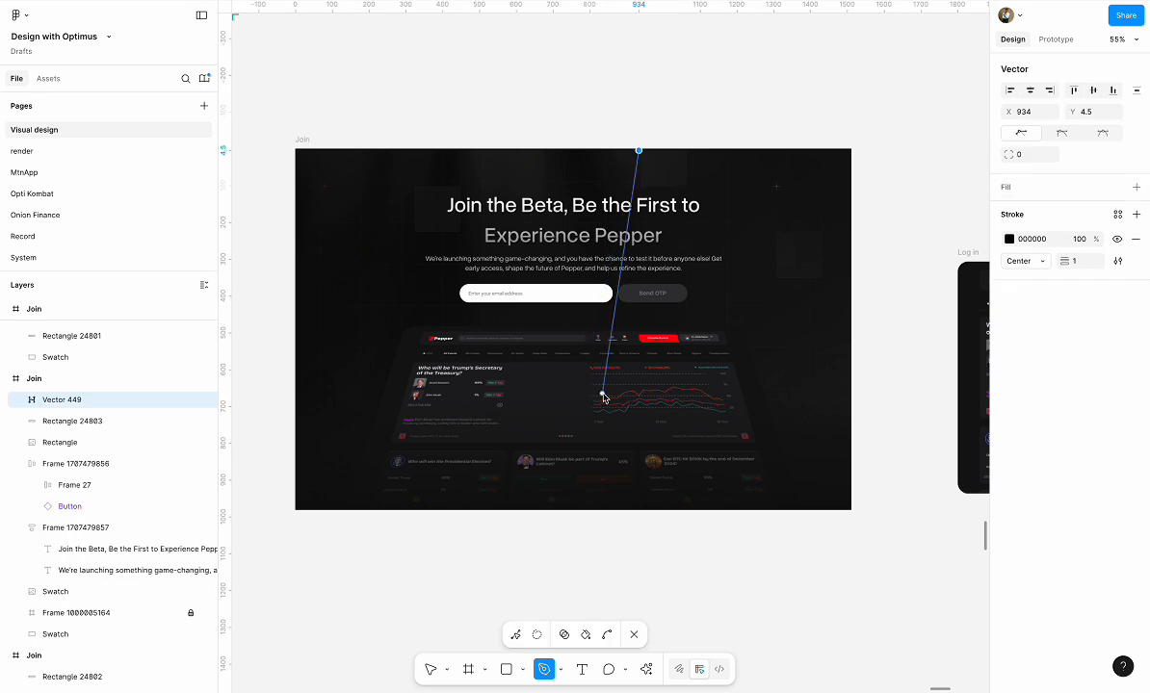
{"action": "left_click", "coordinate": [603, 394]}
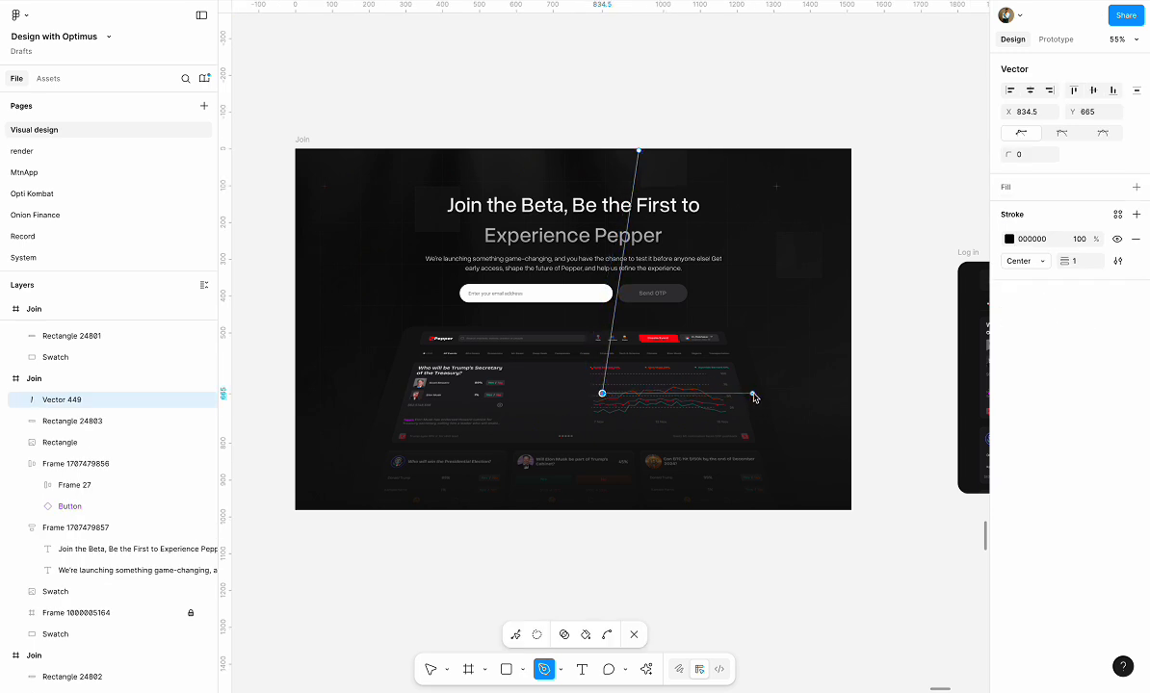
{"action": "left_click", "coordinate": [754, 393]}
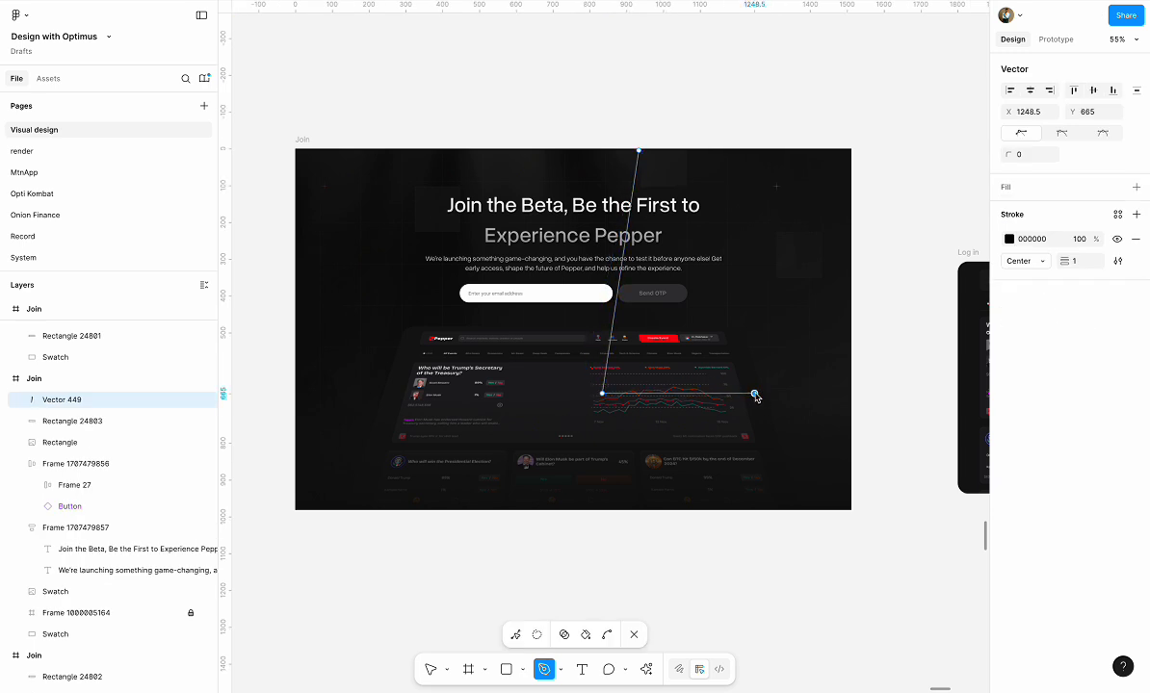
{"action": "left_click", "coordinate": [640, 151]}
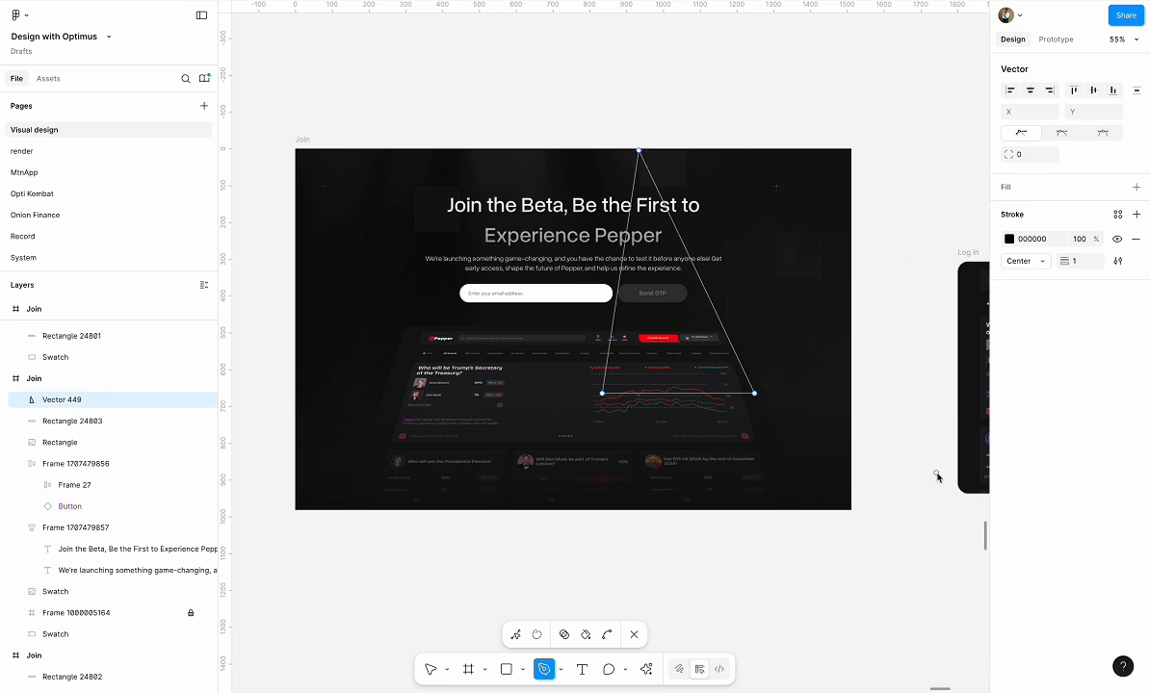
{"action": "left_click", "coordinate": [635, 636]}
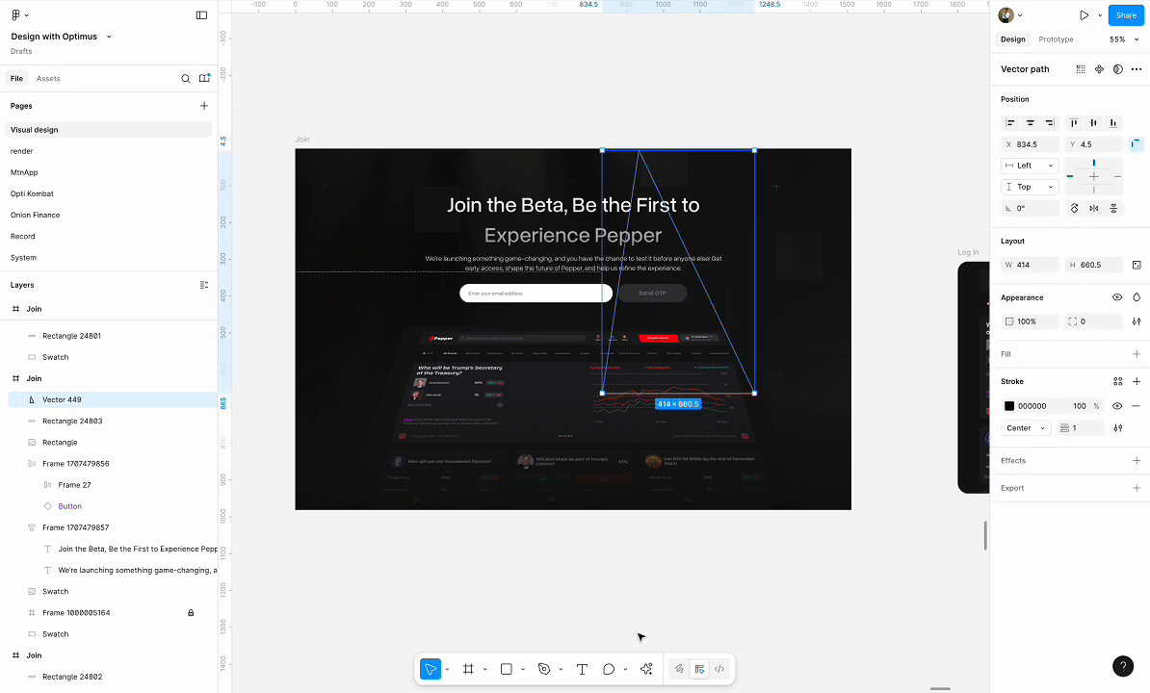
Give the triangle a D9D9D9 fill and remove its black stroke
{"action": "left_click", "coordinate": [1014, 358]}
{"action": "left_click", "coordinate": [1135, 436]}
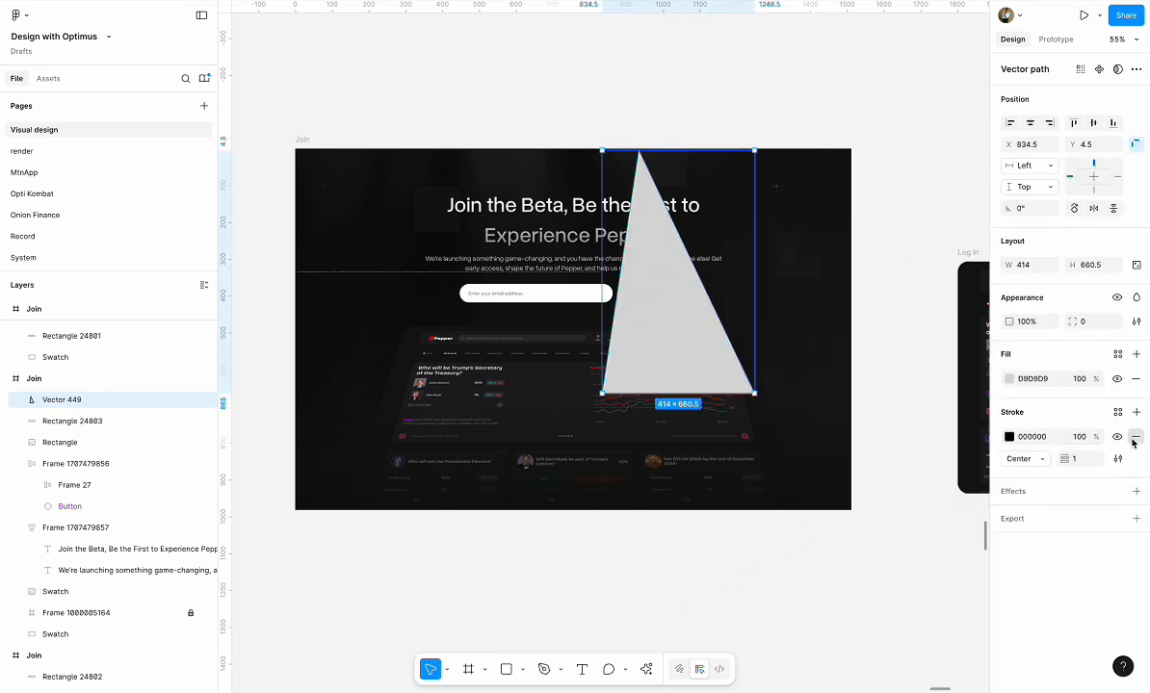
{"action": "left_click", "coordinate": [1135, 436]}
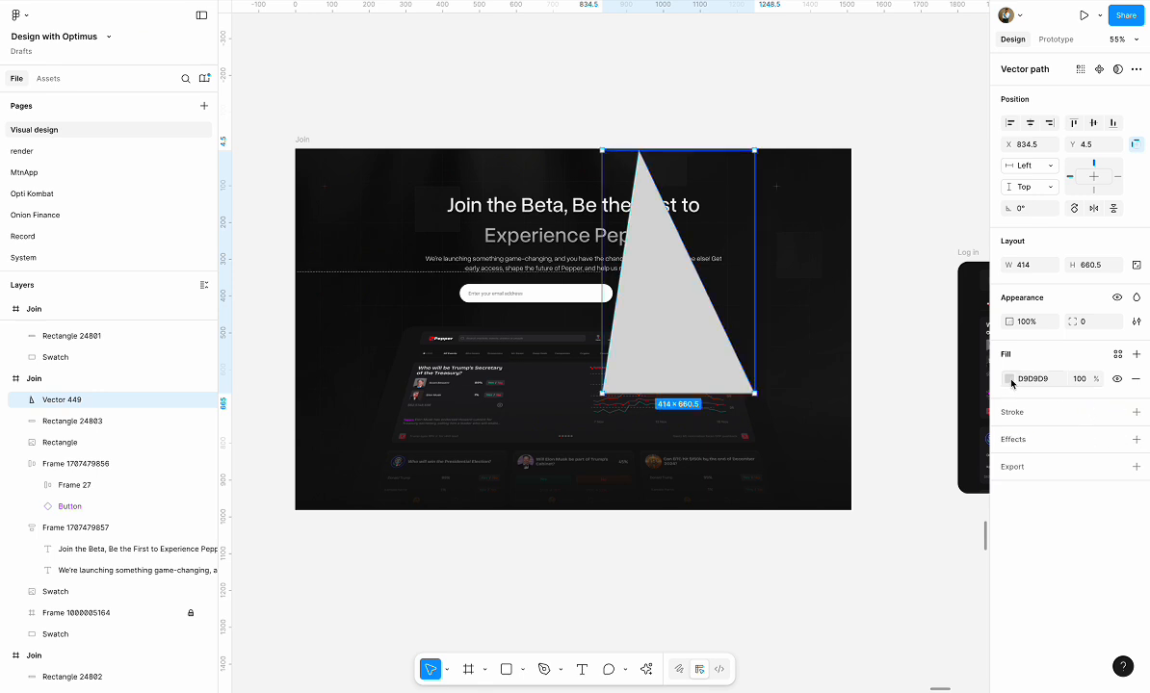
Add a uniform layer blur of 80 to the triangle
{"action": "left_click", "coordinate": [1012, 442]}
{"action": "left_click", "coordinate": [1040, 469]}
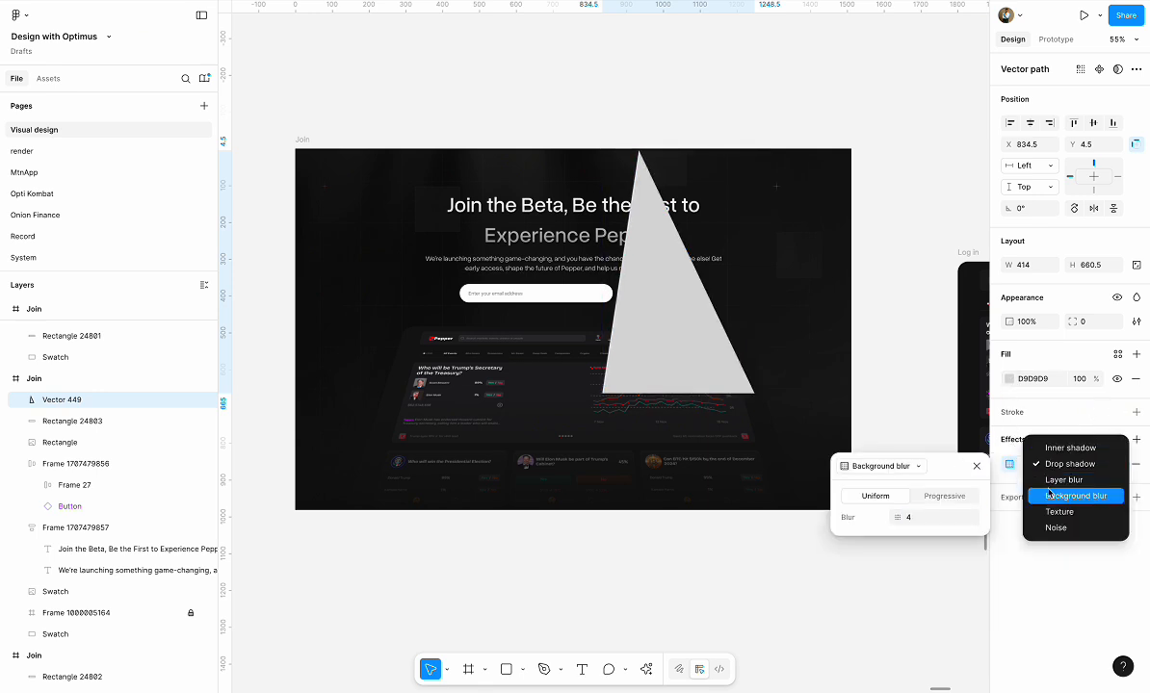
{"action": "left_click", "coordinate": [1063, 479]}
{"action": "left_click", "coordinate": [911, 517]}
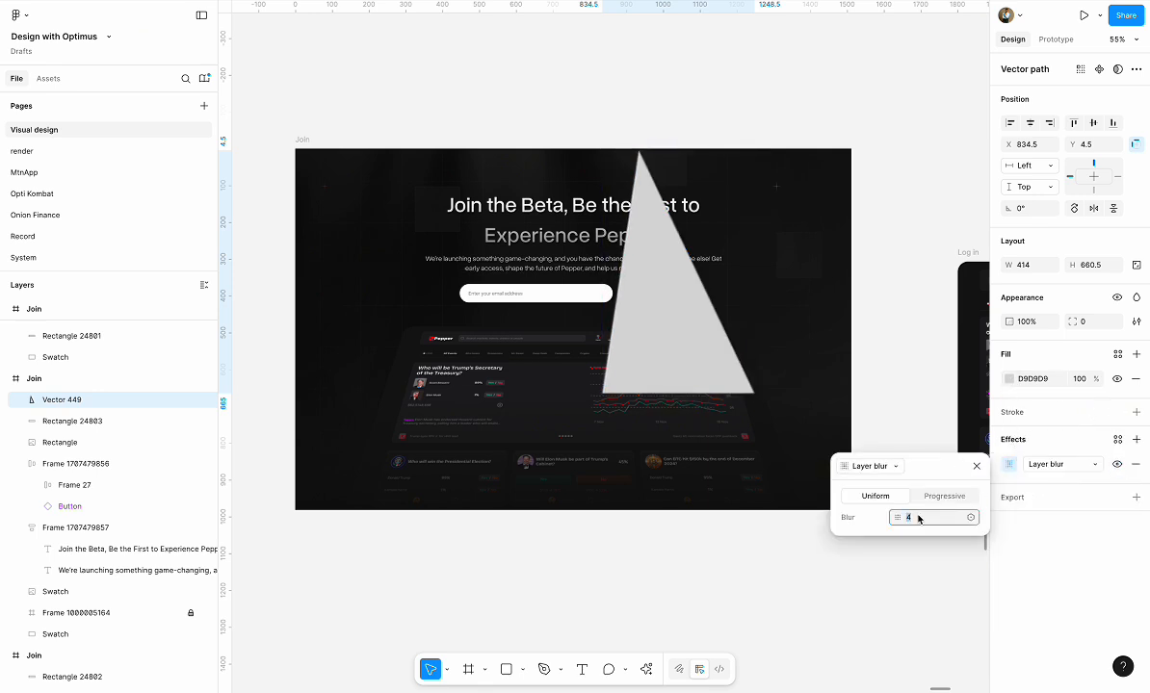
{"action": "type", "text": "80"}
{"action": "key", "text": "Return"}
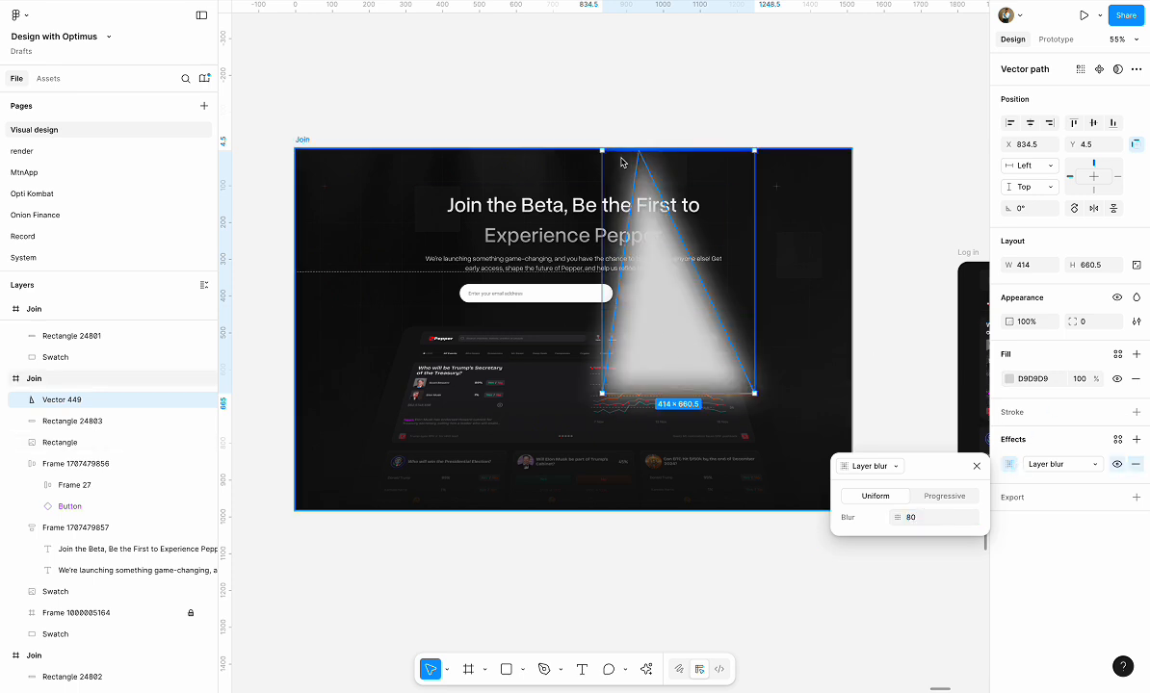
Move the blurred triangle up so its apex sits above the Join frame at about Y -76, and set its fill opacity to 16%
{"action": "left_click_drag", "start_coordinate": [665, 248], "coordinate": [665, 213]}
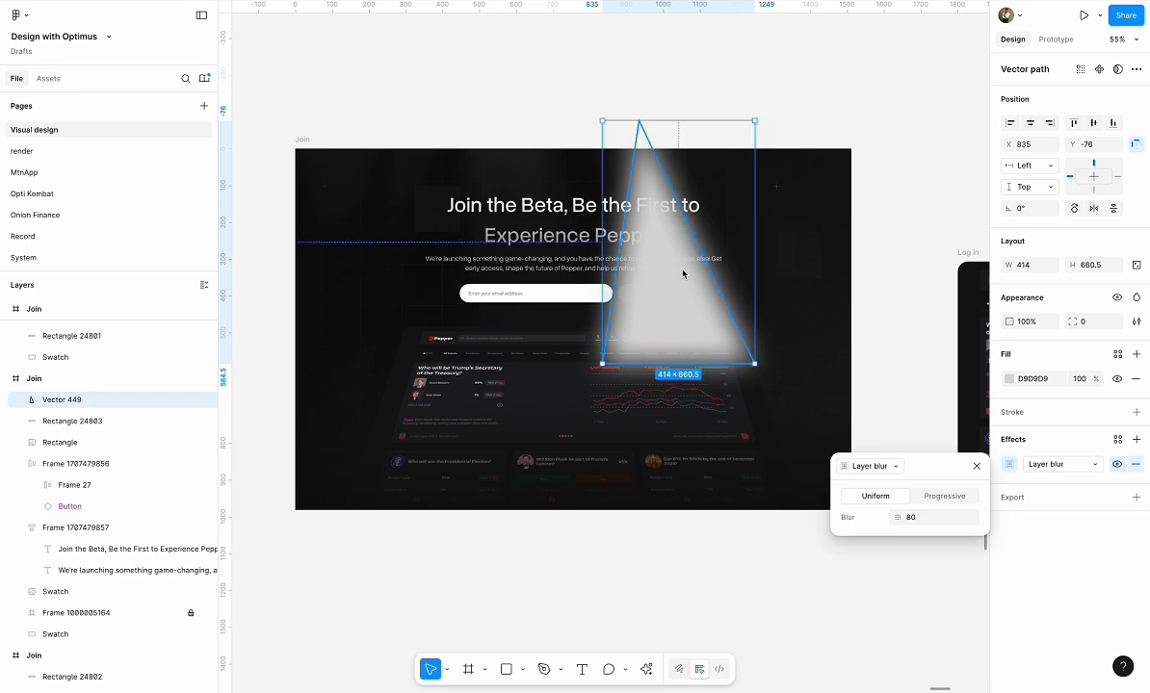
{"action": "left_click", "coordinate": [1079, 380]}
{"action": "type", "text": "16"}
{"action": "key", "text": "Return"}
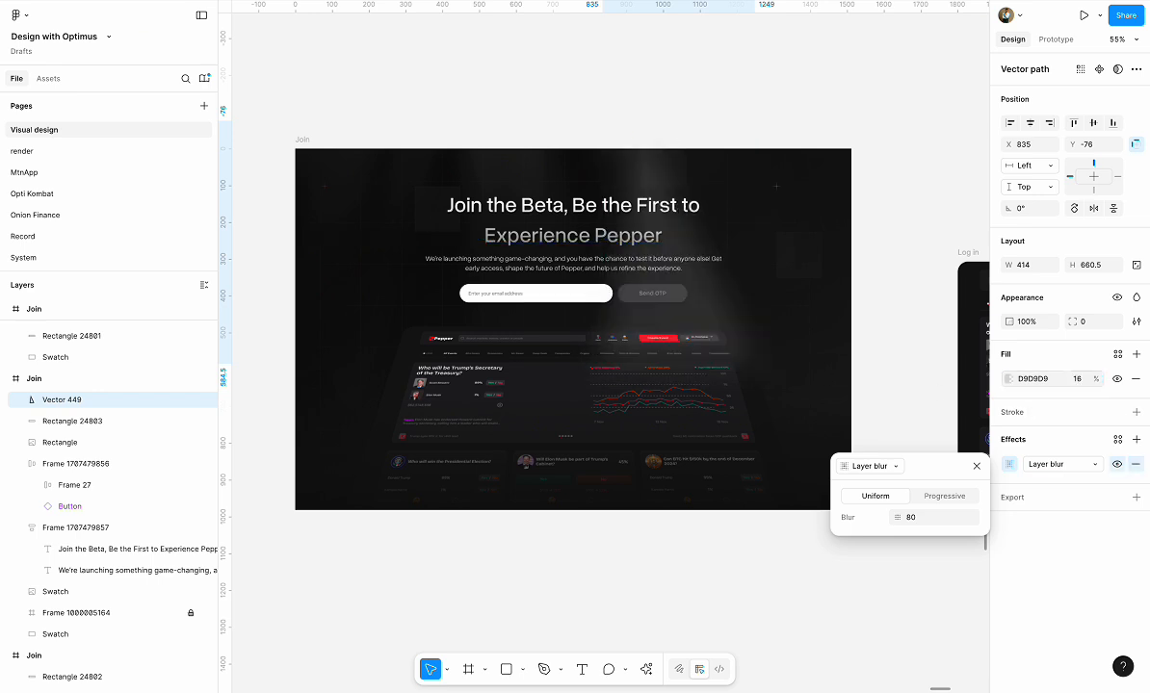
Close the blur settings and narrow the light-beam triangle to a width of about 266
{"action": "scroll", "coordinate": [759, 313], "scroll_direction": "up", "scroll_amount": 3}
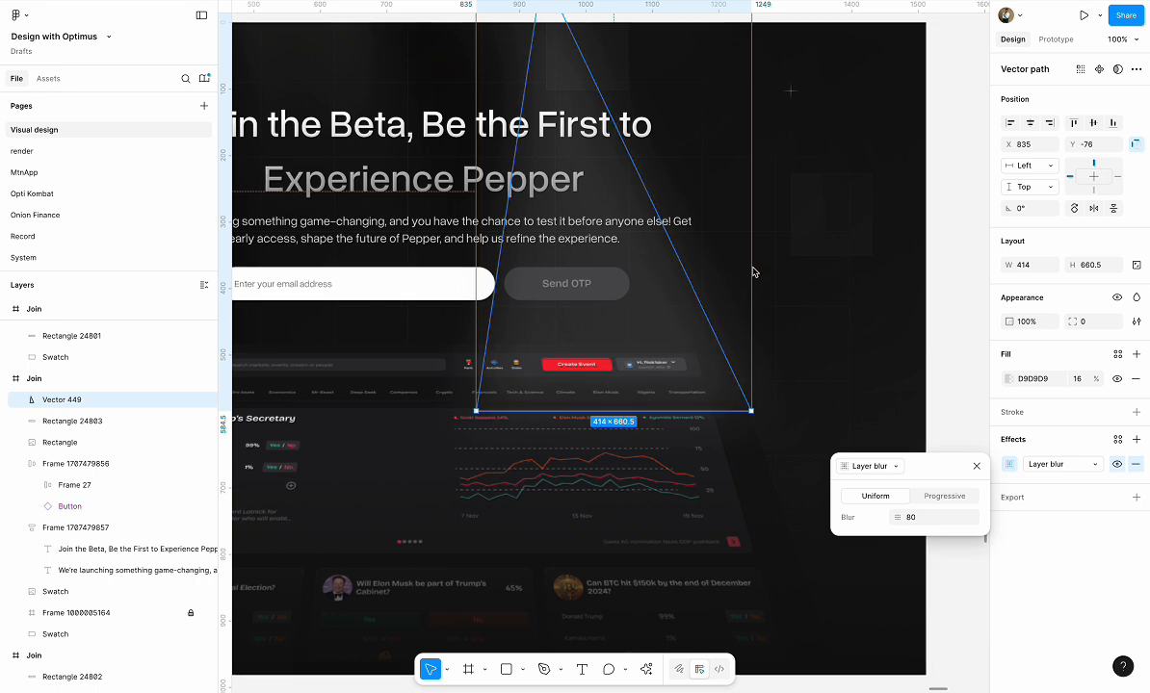
{"action": "left_click", "coordinate": [976, 466]}
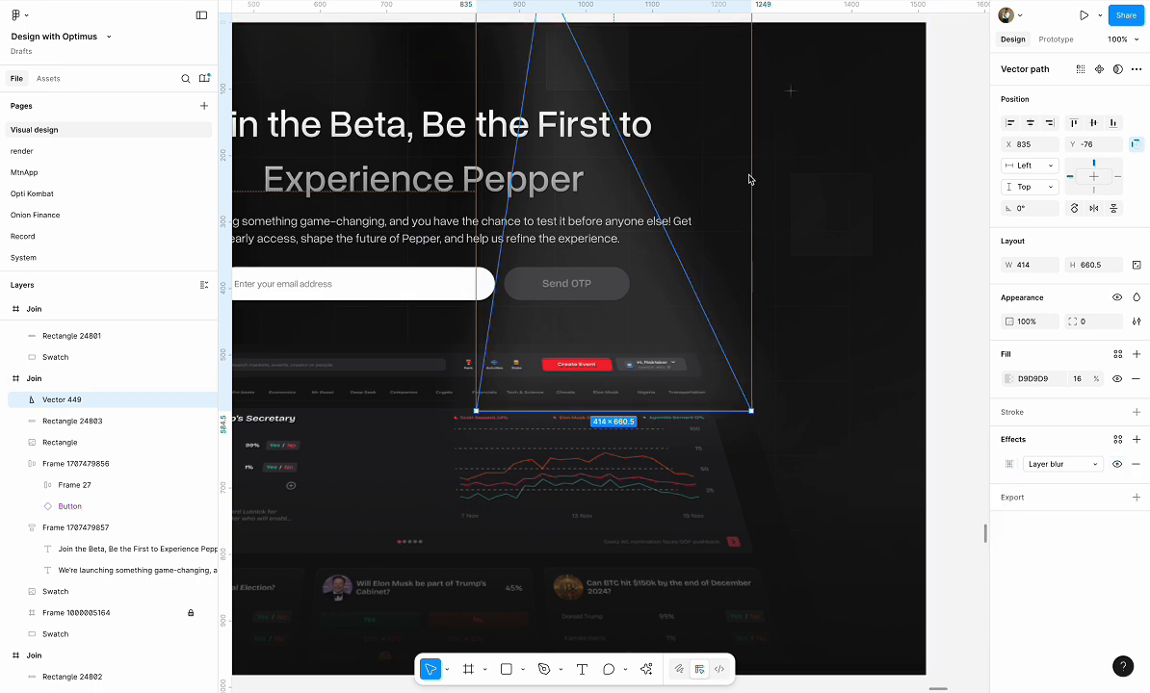
{"action": "left_click_drag", "start_coordinate": [753, 179], "coordinate": [654, 192]}
Edit the triangle's points and shift its apex to about X 955.5, Y -72.5, nearly centred above the base
{"action": "scroll", "coordinate": [654, 193], "scroll_direction": "down", "scroll_amount": 5}
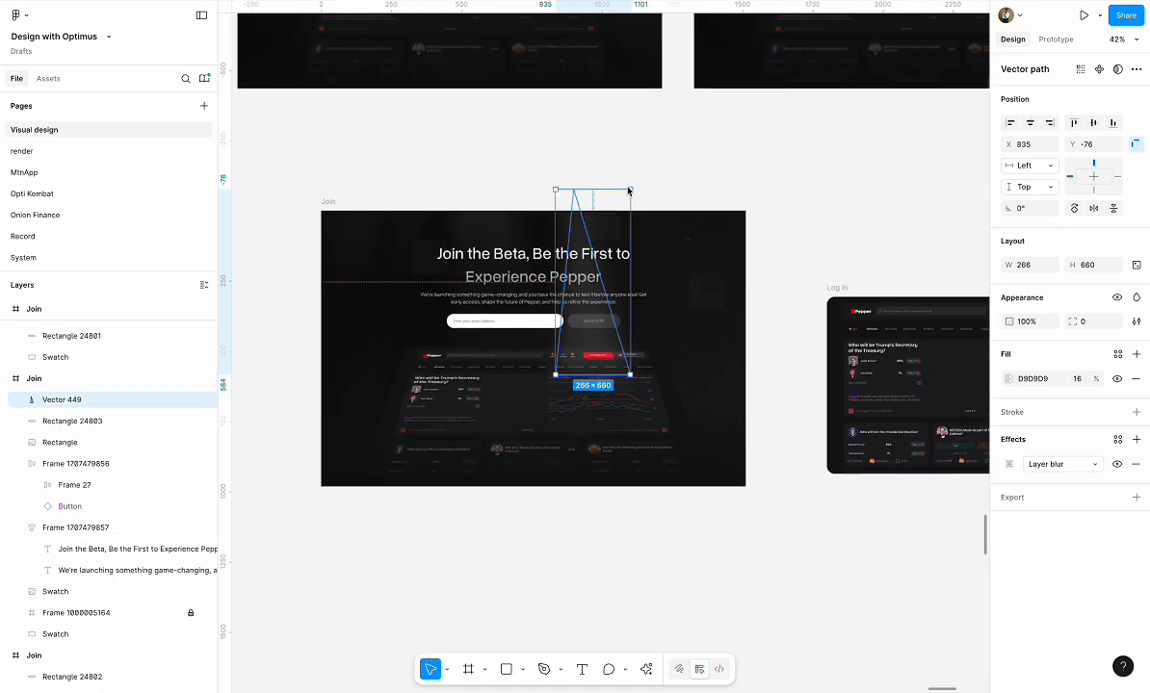
{"action": "left_click", "coordinate": [578, 206]}
{"action": "left_click", "coordinate": [593, 334]}
{"action": "double_click", "coordinate": [592, 337]}
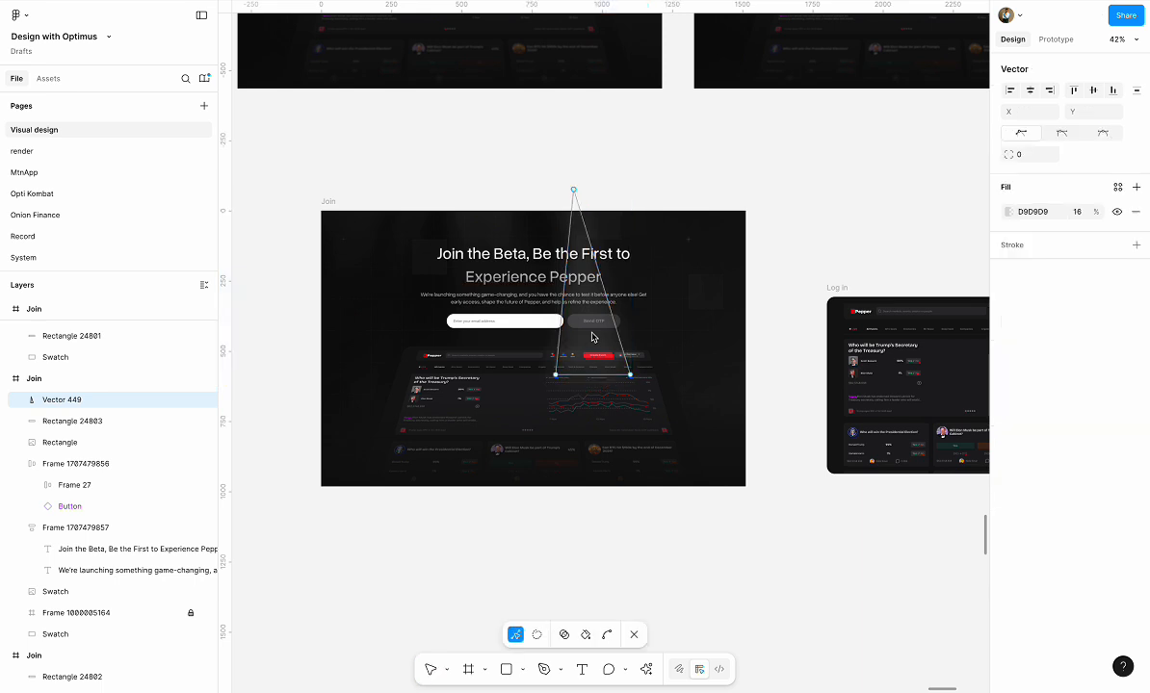
{"action": "left_click_drag", "start_coordinate": [574, 191], "coordinate": [592, 191]}
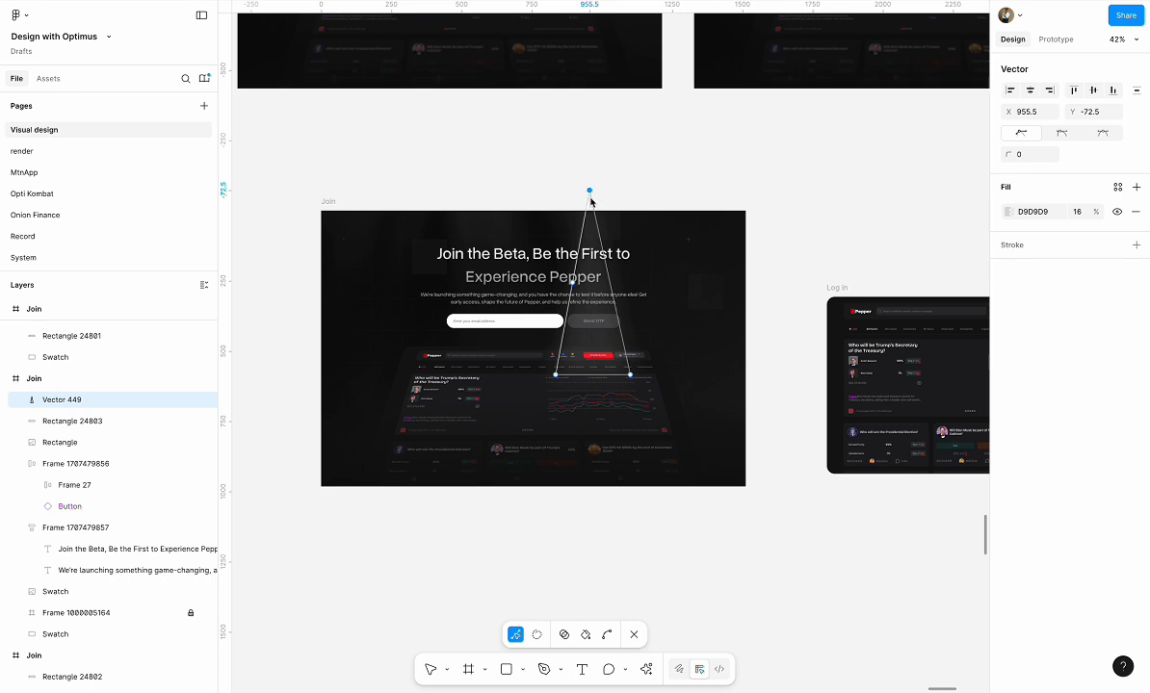
{"action": "key", "text": "Escape"}
{"action": "key", "text": "Escape"}
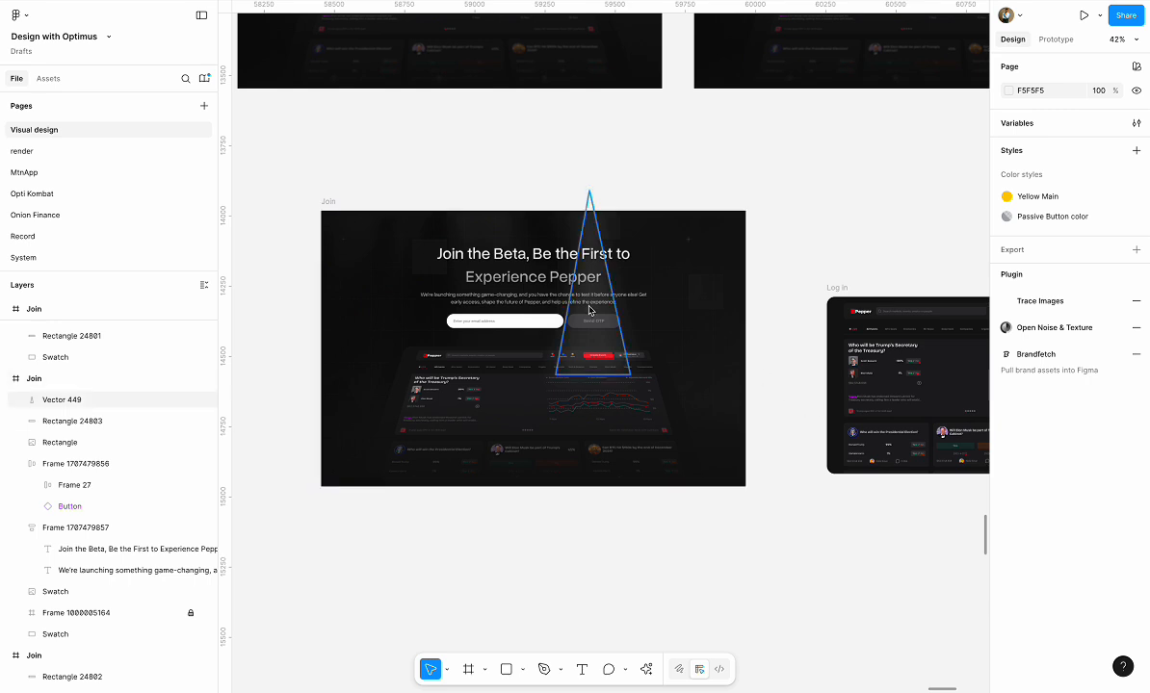
Reposition the email sign-up form slightly lower beneath the description, at Y 376
{"action": "left_click_drag", "start_coordinate": [508, 320], "coordinate": [508, 328]}
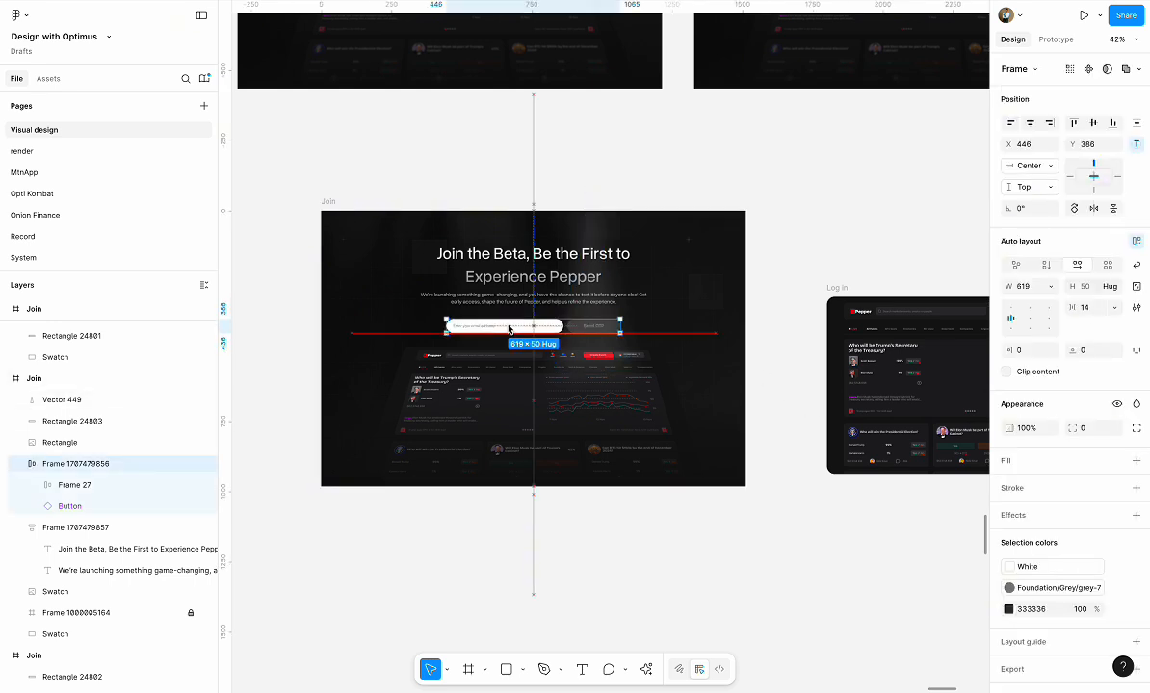
{"action": "key", "text": "shift+Up"}
Shift the light-beam triangle slightly downwards over the dashboard and clear the selection
{"action": "scroll", "coordinate": [508, 328], "scroll_direction": "down", "scroll_amount": 3}
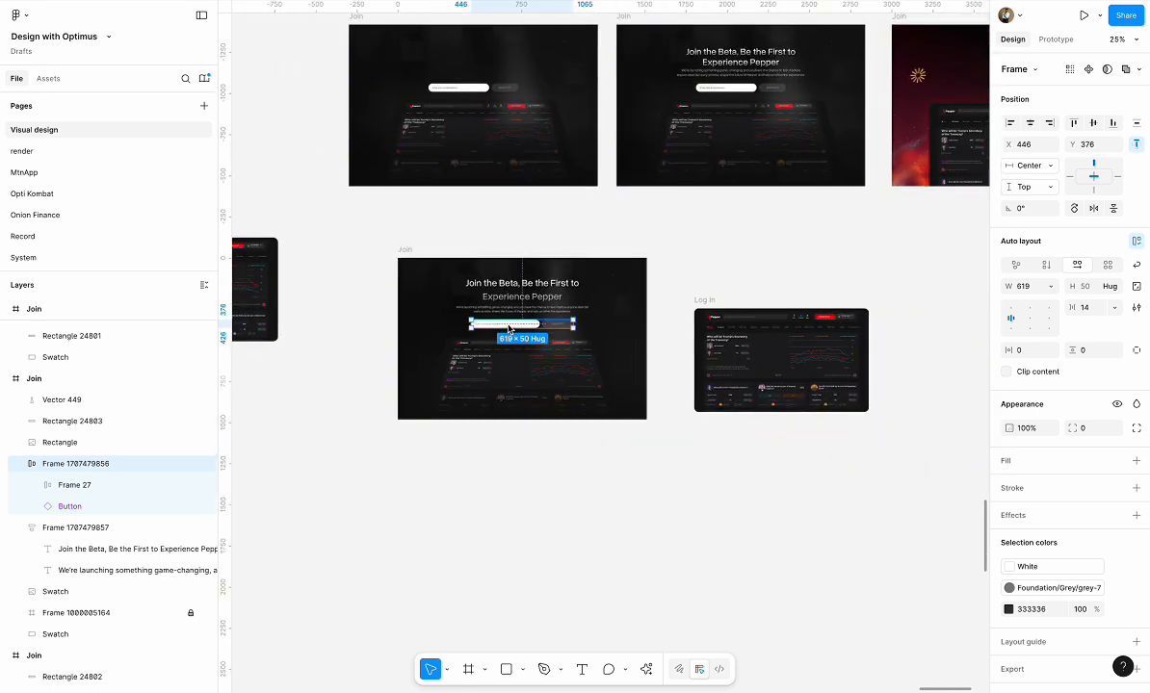
{"action": "left_click", "coordinate": [567, 358]}
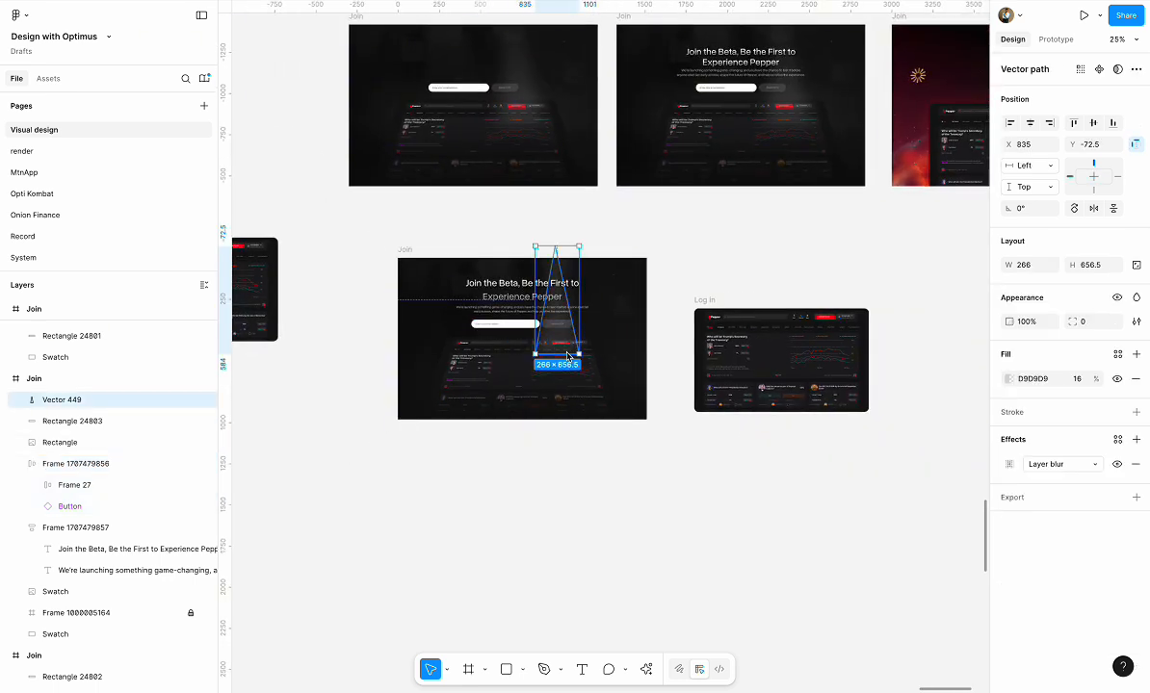
{"action": "left_click_drag", "start_coordinate": [567, 360], "coordinate": [567, 370]}
{"action": "left_click_drag", "start_coordinate": [569, 365], "coordinate": [570, 367]}
{"action": "left_click", "coordinate": [718, 284]}
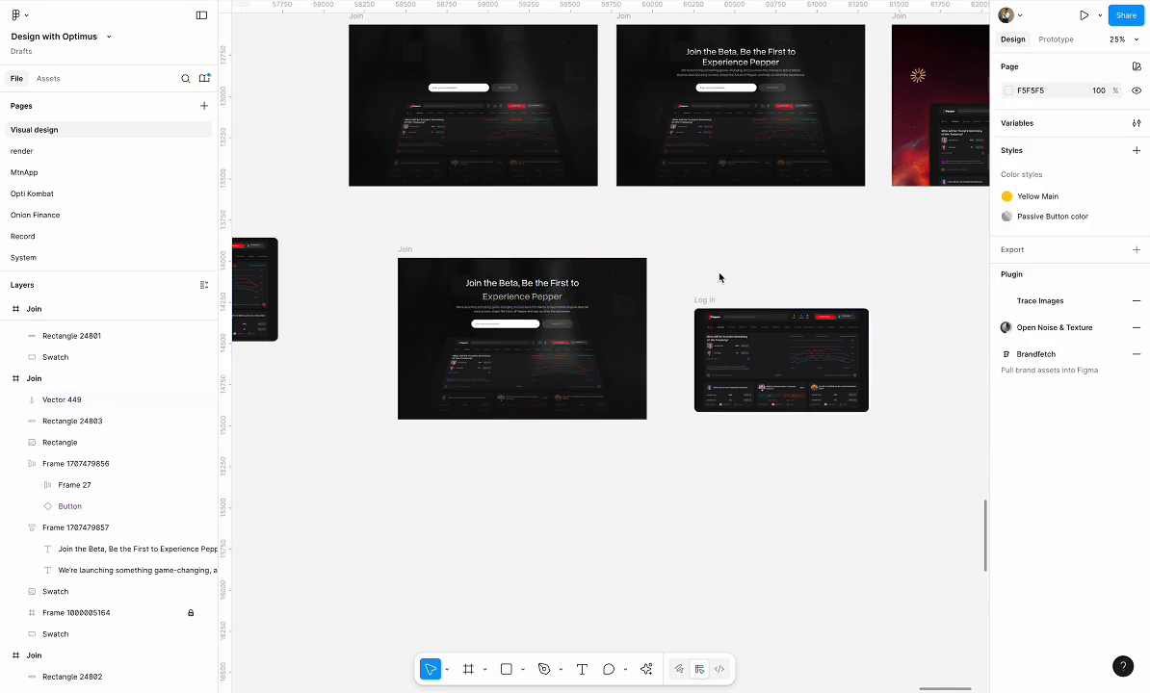
{"action": "scroll", "coordinate": [718, 278], "scroll_direction": "up", "scroll_amount": 3}
{"action": "scroll", "coordinate": [718, 278], "scroll_direction": "down", "scroll_amount": 3}
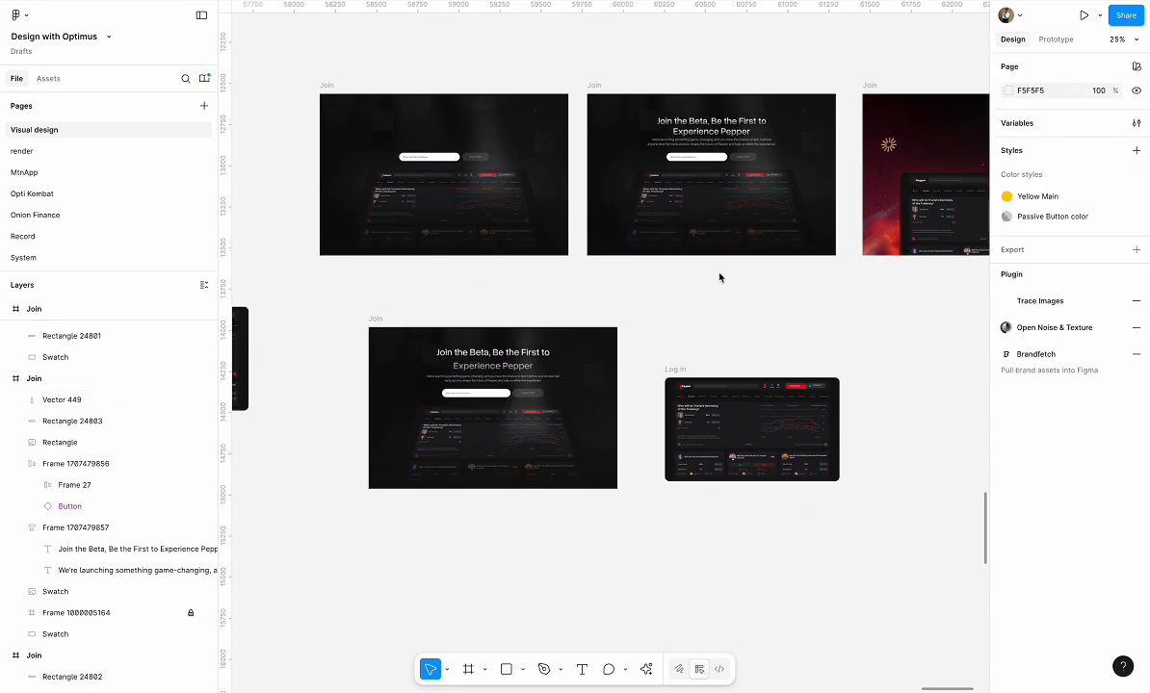
{"action": "scroll", "coordinate": [572, 337], "scroll_direction": "up", "scroll_amount": 5}
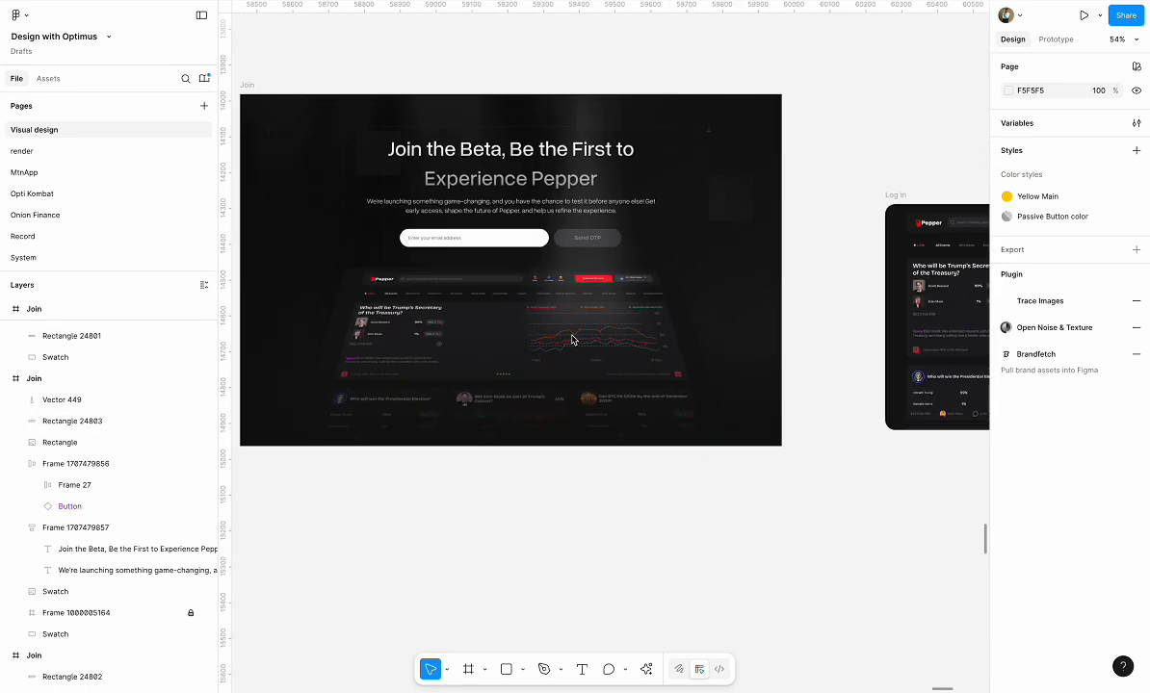
{"action": "scroll", "coordinate": [550, 244], "scroll_direction": "down", "scroll_amount": 5}
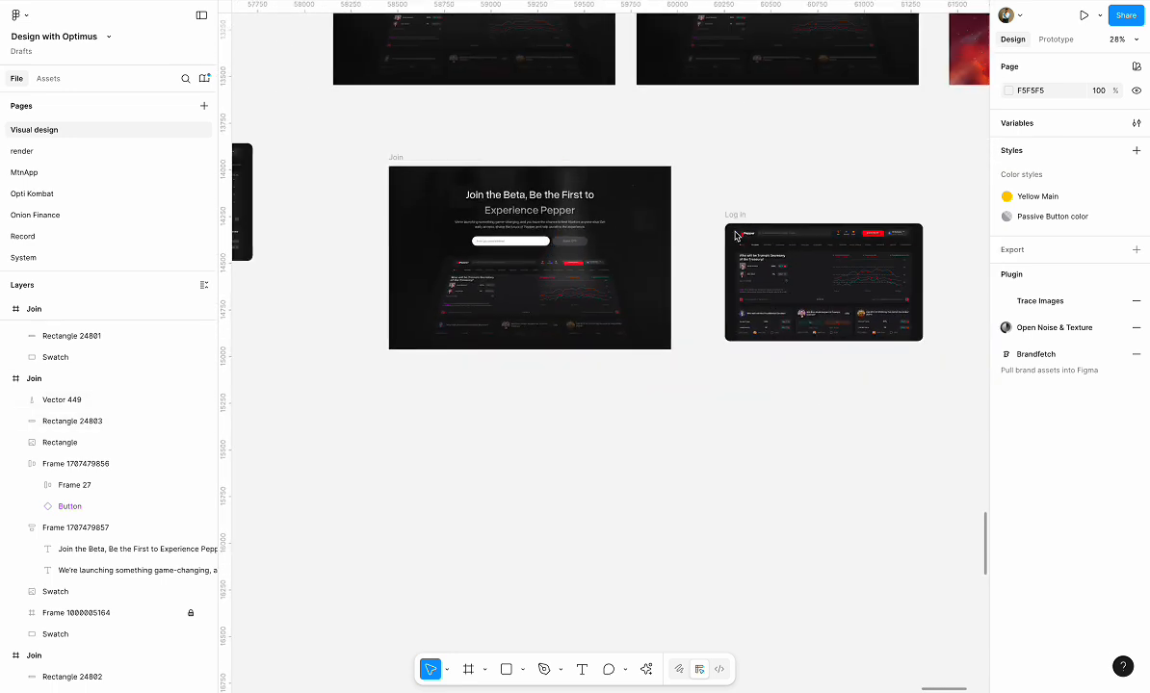
{"action": "left_click", "coordinate": [487, 181]}
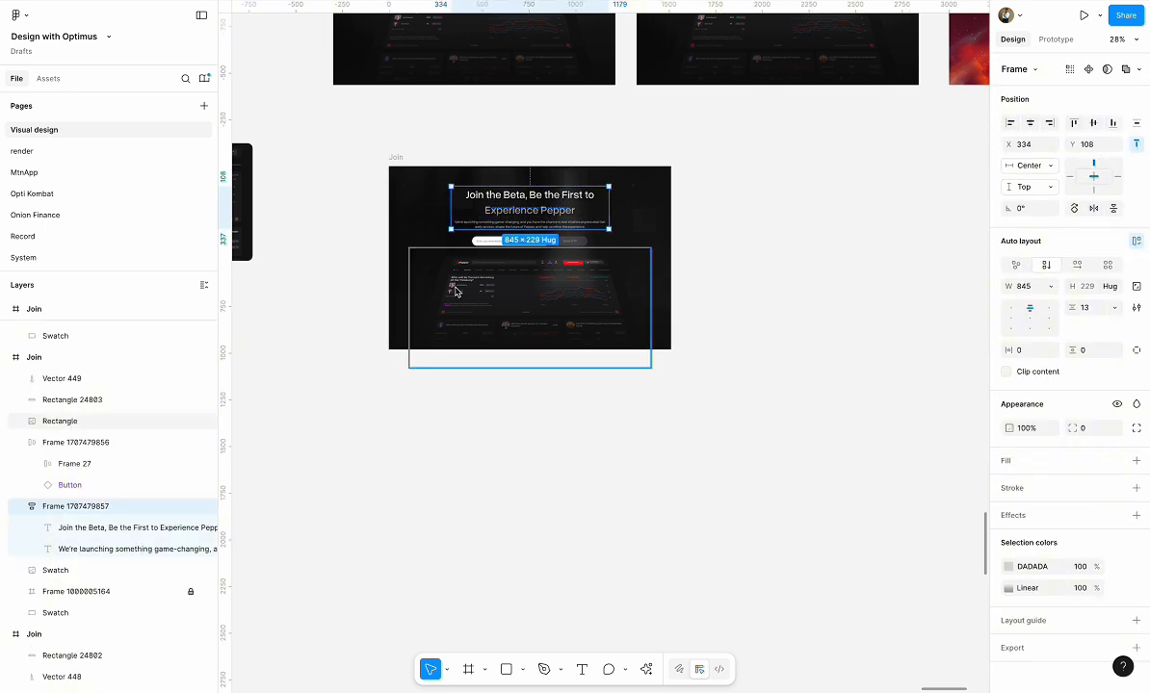
{"action": "left_click", "coordinate": [476, 240]}
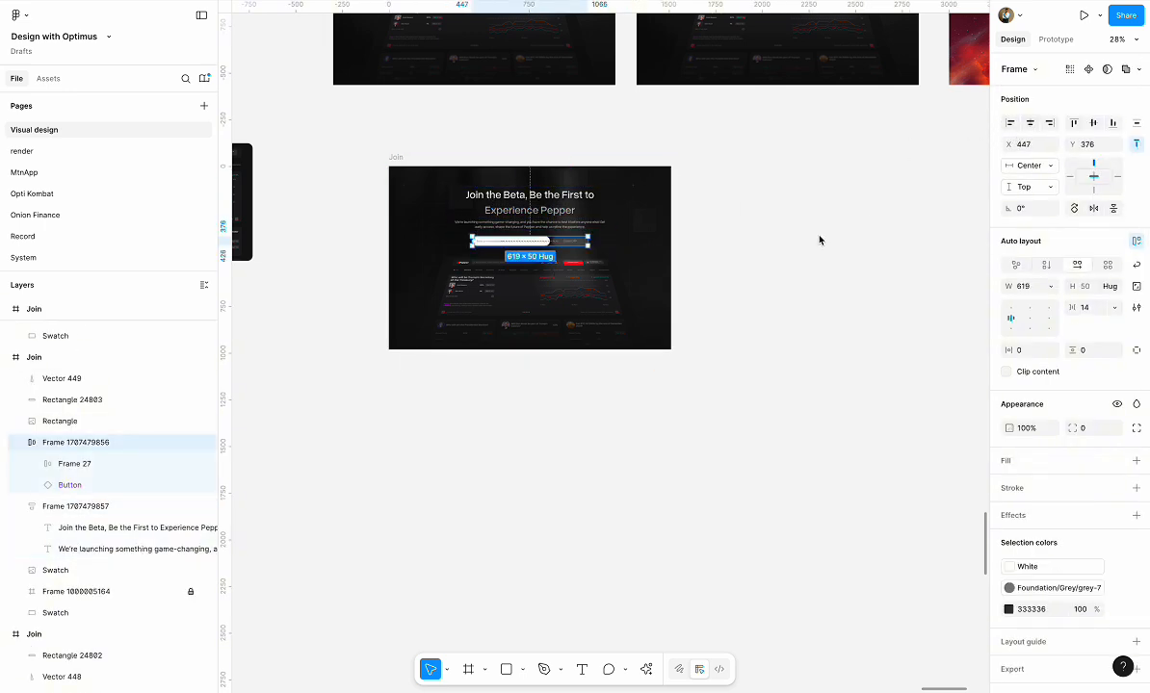
{"action": "left_click", "coordinate": [767, 226]}
Duplicate the whole 1512 × 982 Join frame and place the copy directly to its right
{"action": "left_click", "coordinate": [398, 158]}
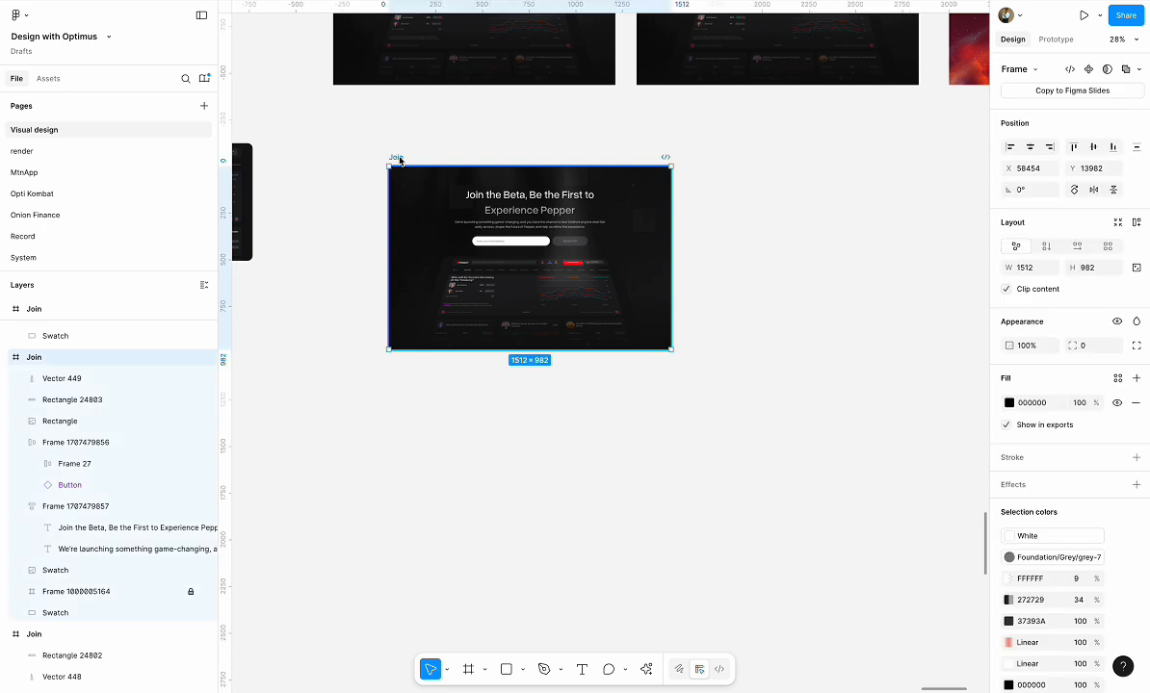
{"action": "left_click_drag", "start_coordinate": [399, 158], "coordinate": [694, 159], "text": "alt"}
Add a layer blur to the headline text in the original Join frame and make it Progressive
{"action": "scroll", "coordinate": [543, 204], "scroll_direction": "up", "scroll_amount": 5}
{"action": "left_click", "coordinate": [445, 194], "text": "super"}
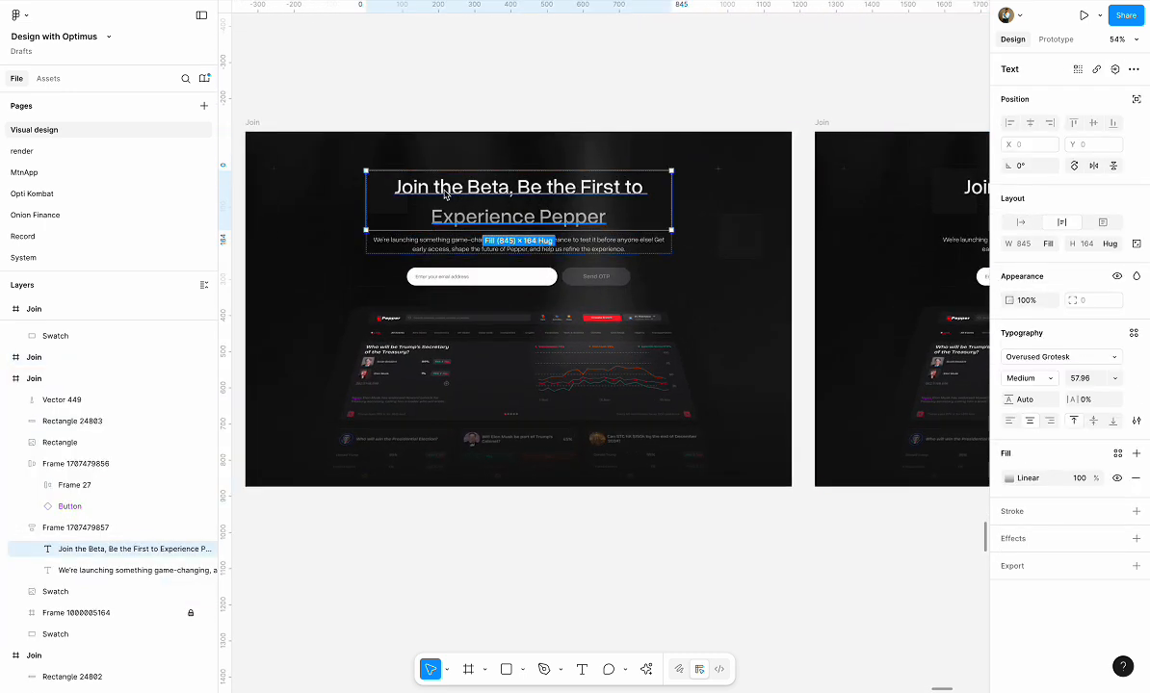
{"action": "left_click", "coordinate": [1019, 540]}
{"action": "left_click", "coordinate": [1055, 565]}
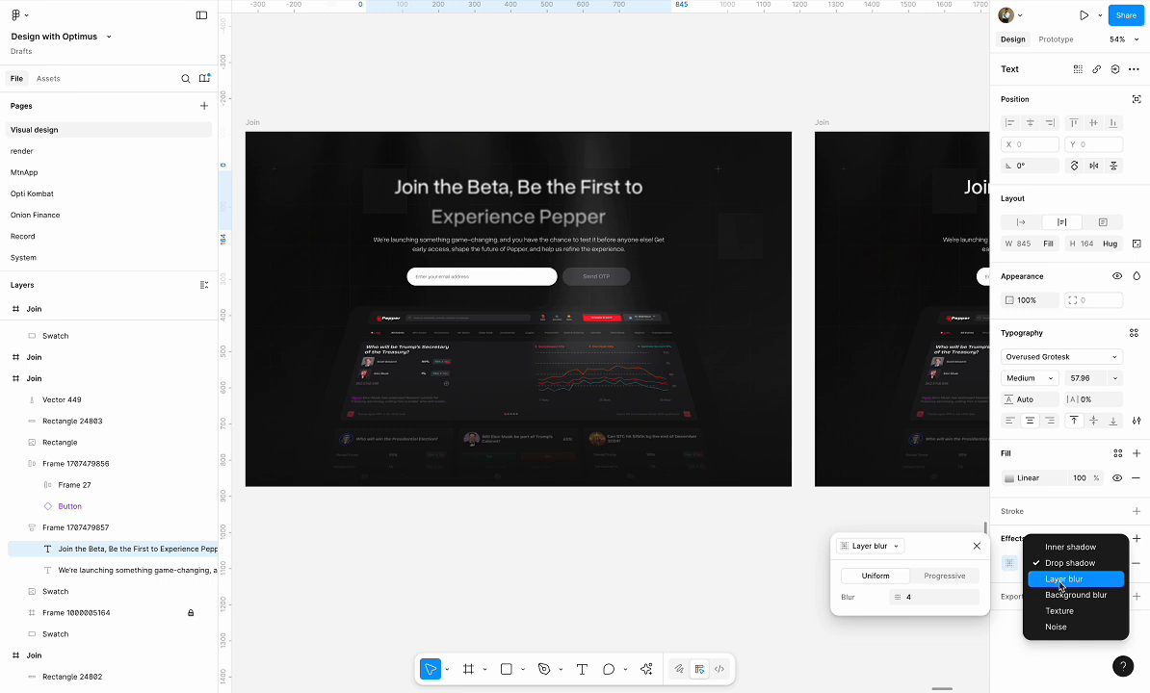
{"action": "left_click", "coordinate": [1061, 582]}
{"action": "left_click", "coordinate": [944, 577]}
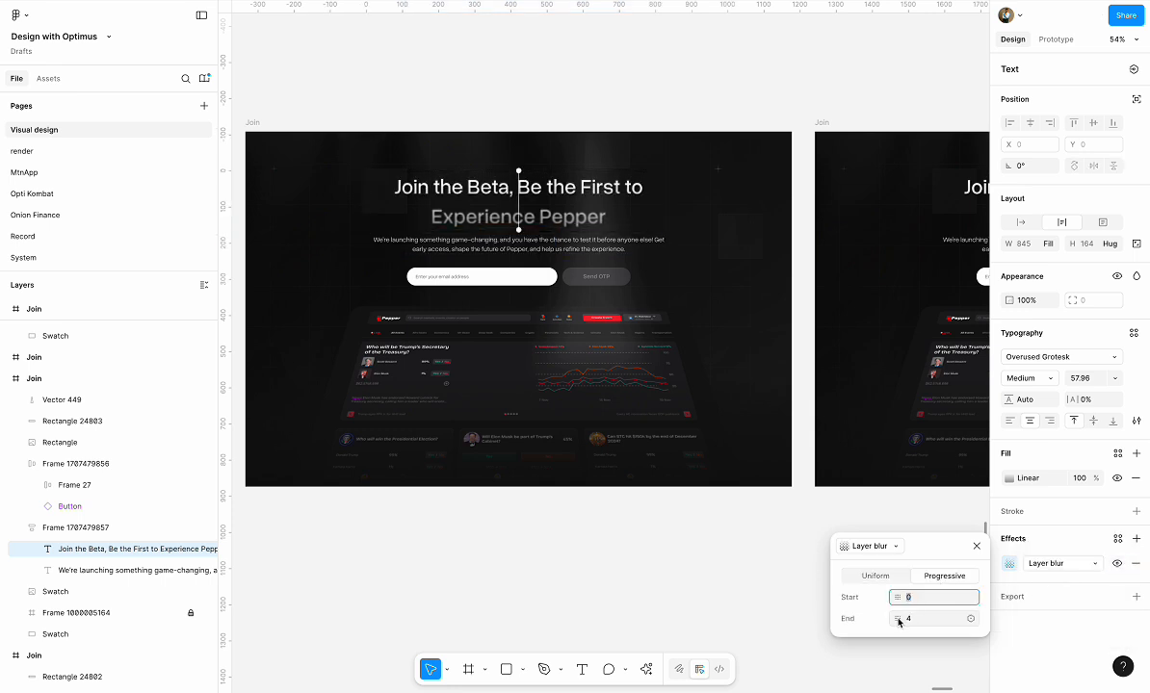
Set the end value of the headline's progressive layer blur to 100
{"action": "left_click_drag", "start_coordinate": [896, 619], "coordinate": [949, 619]}
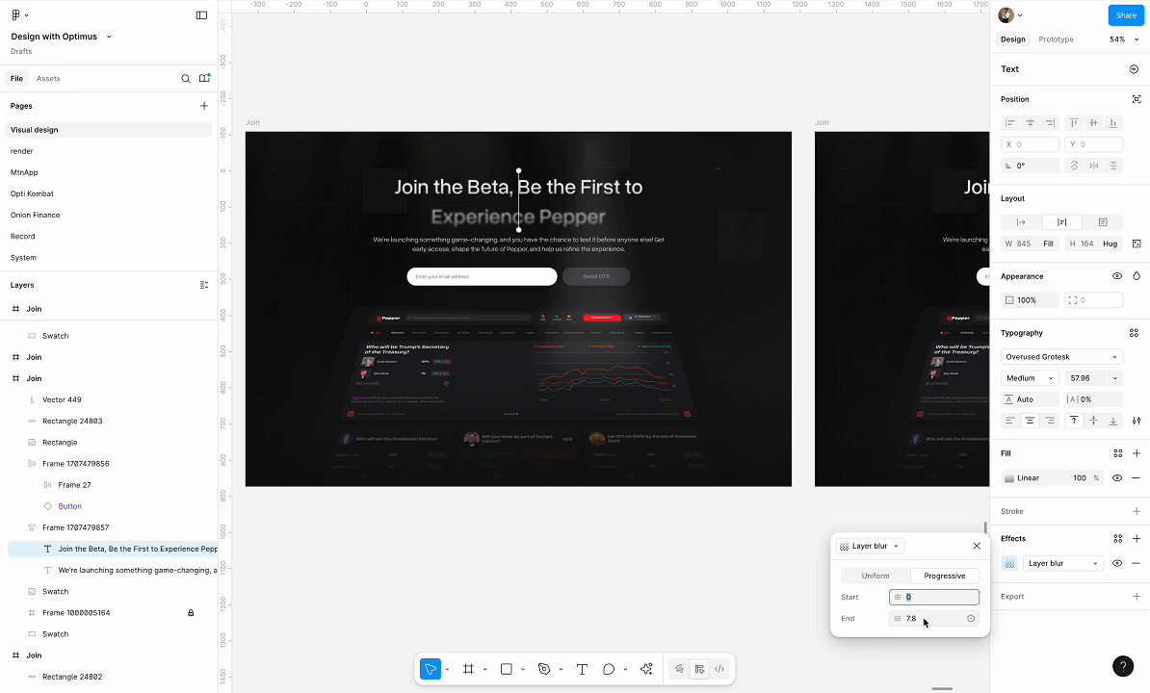
{"action": "left_click", "coordinate": [914, 618]}
{"action": "type", "text": "100"}
{"action": "key", "text": "Return"}
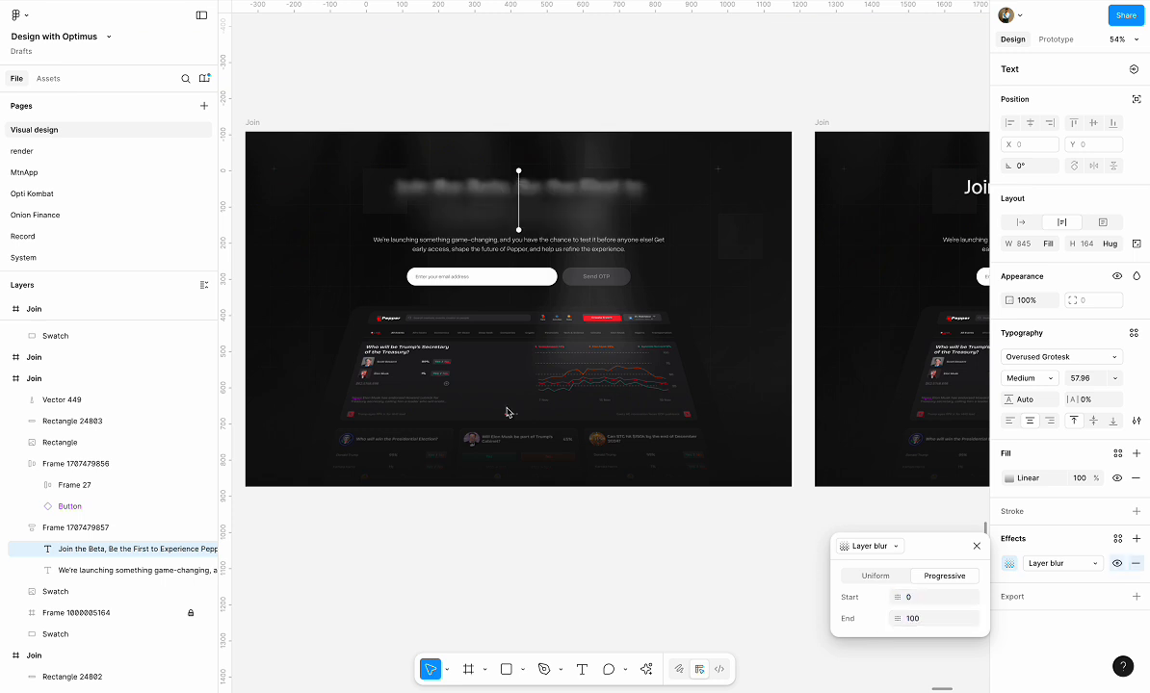
Move the blur's start point above and left of the headline and its end point onto the headline's upper-left edge, so the whole text blurs
{"action": "left_click_drag", "start_coordinate": [518, 230], "coordinate": [588, 231]}
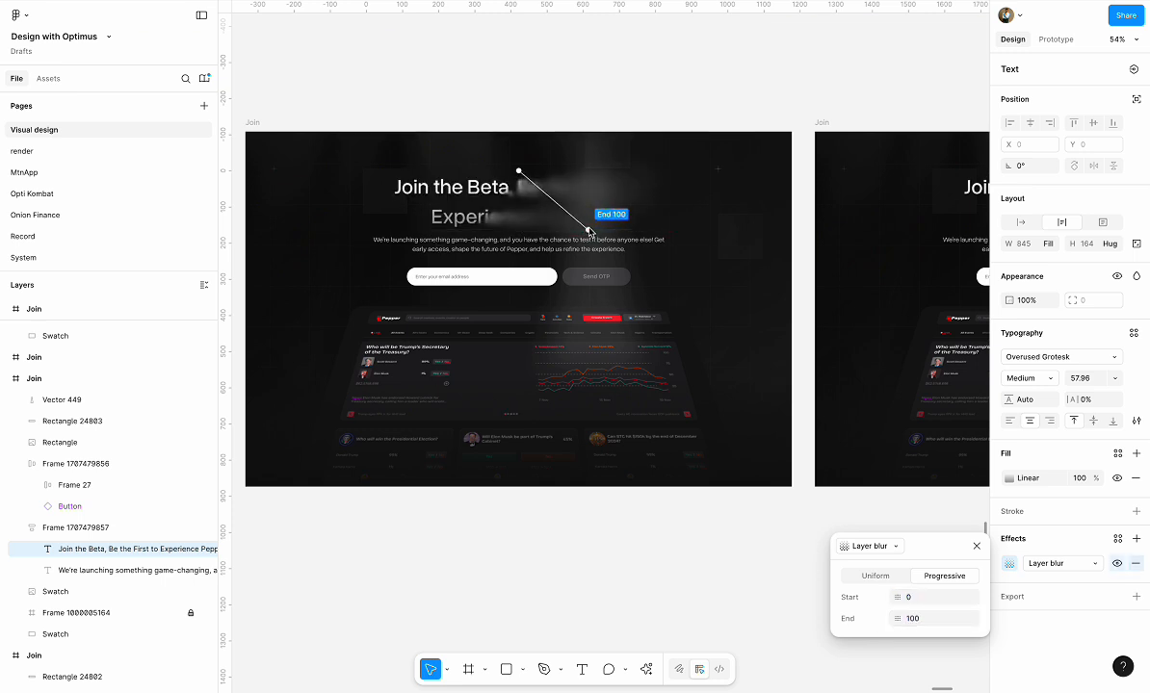
{"action": "left_click_drag", "start_coordinate": [518, 170], "coordinate": [355, 159]}
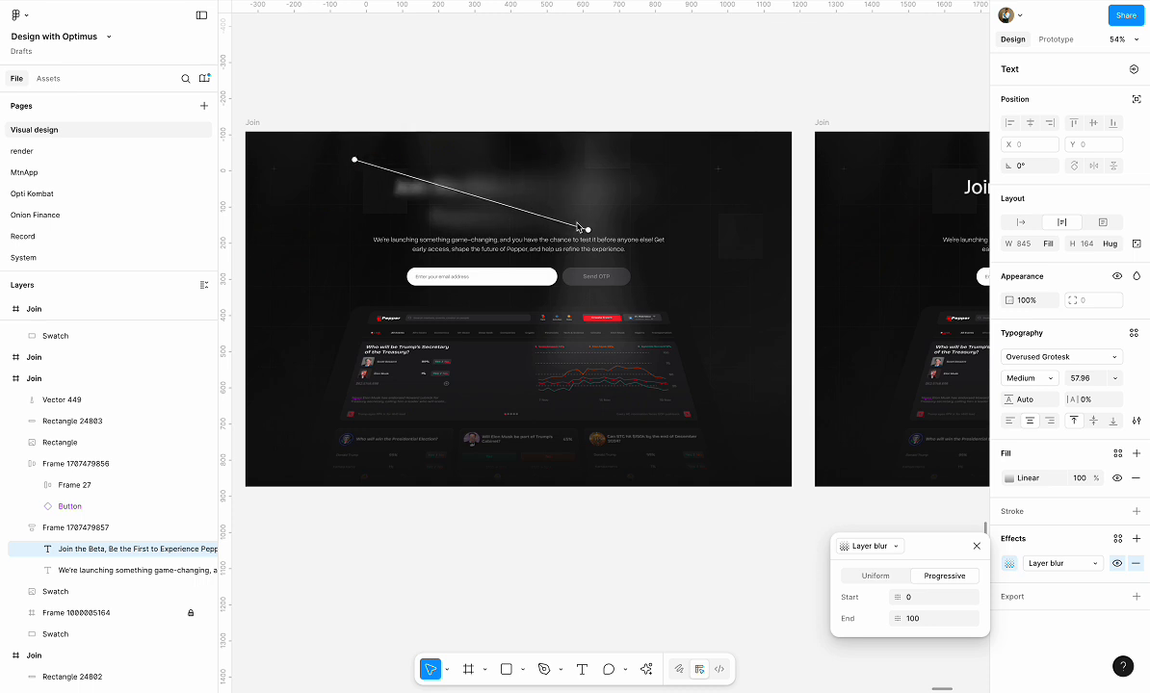
{"action": "left_click_drag", "start_coordinate": [580, 229], "coordinate": [408, 190]}
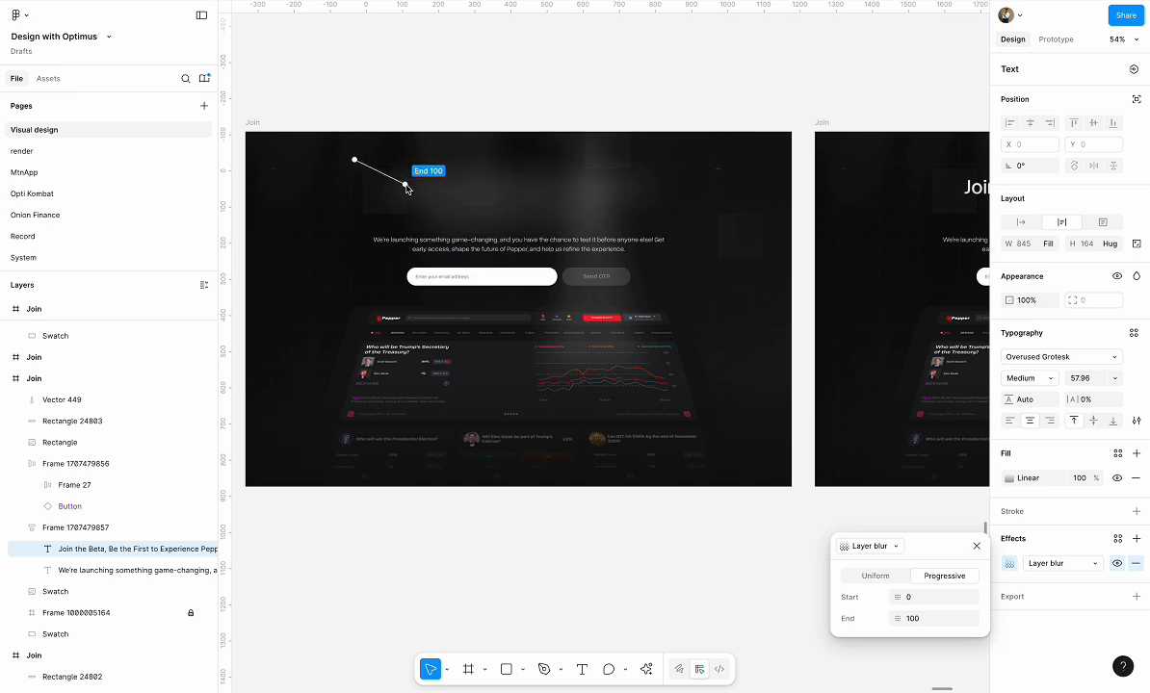
Try an end value of 50 for the headline's progressive blur, settle on 80 and close the blur settings
{"action": "scroll", "coordinate": [407, 188], "scroll_direction": "down", "scroll_amount": 2}
{"action": "left_click", "coordinate": [930, 618]}
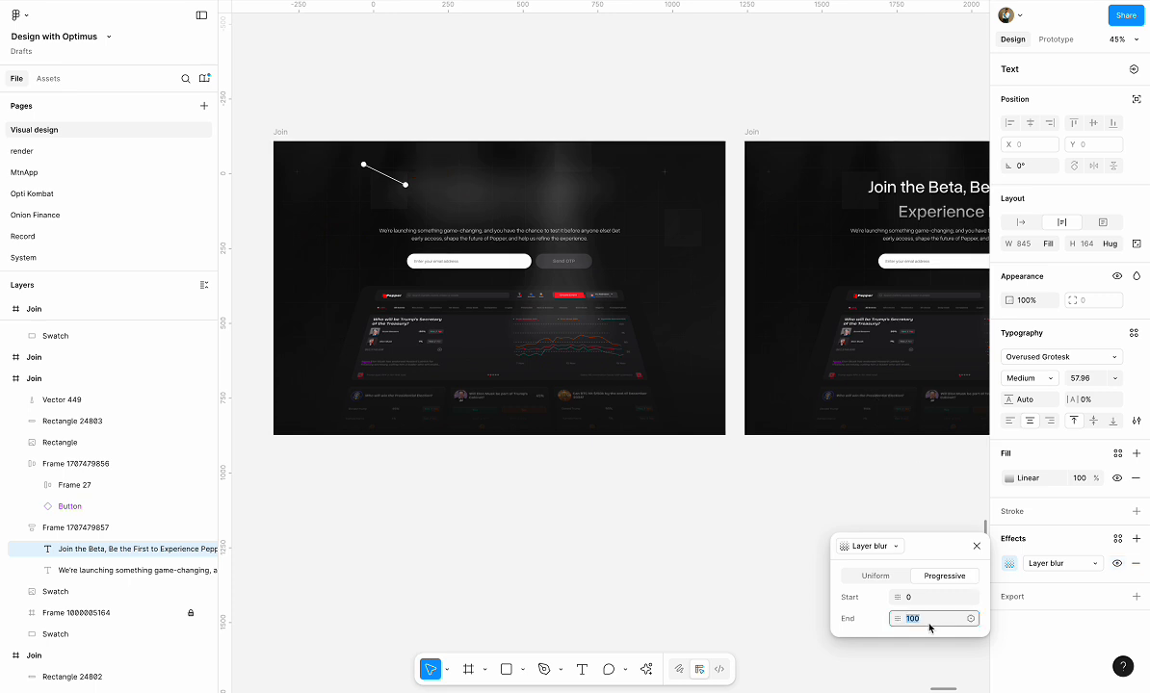
{"action": "type", "text": "50"}
{"action": "key", "text": "Return"}
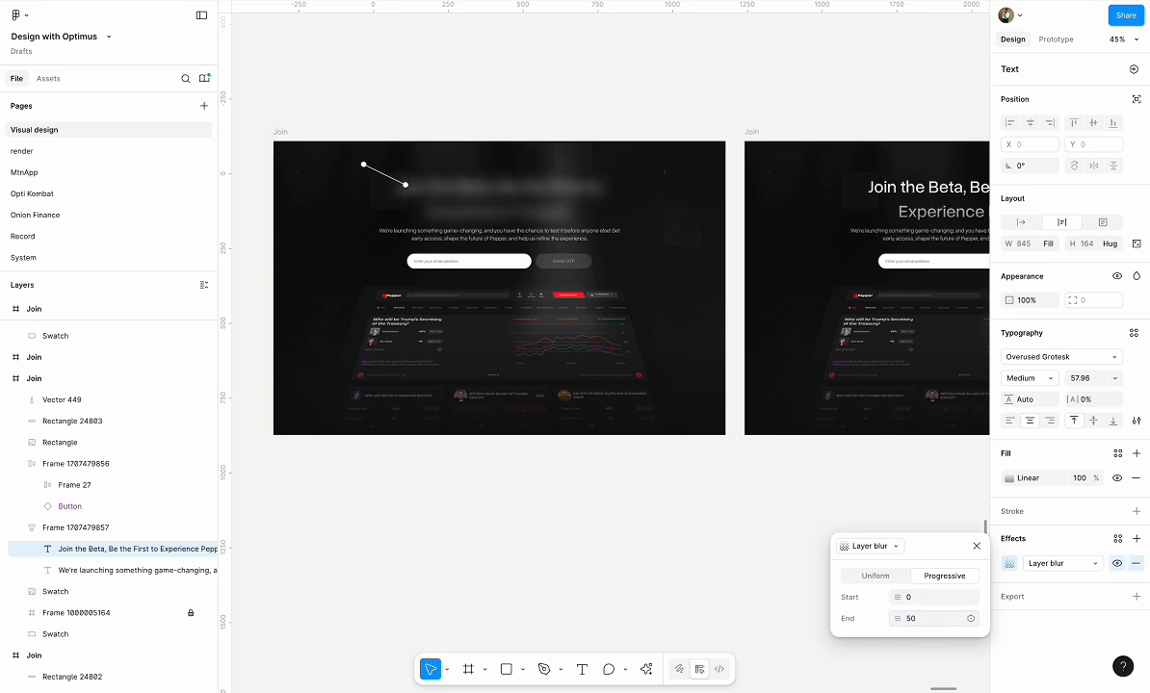
{"action": "left_click", "coordinate": [926, 624]}
{"action": "type", "text": "80"}
{"action": "key", "text": "Return"}
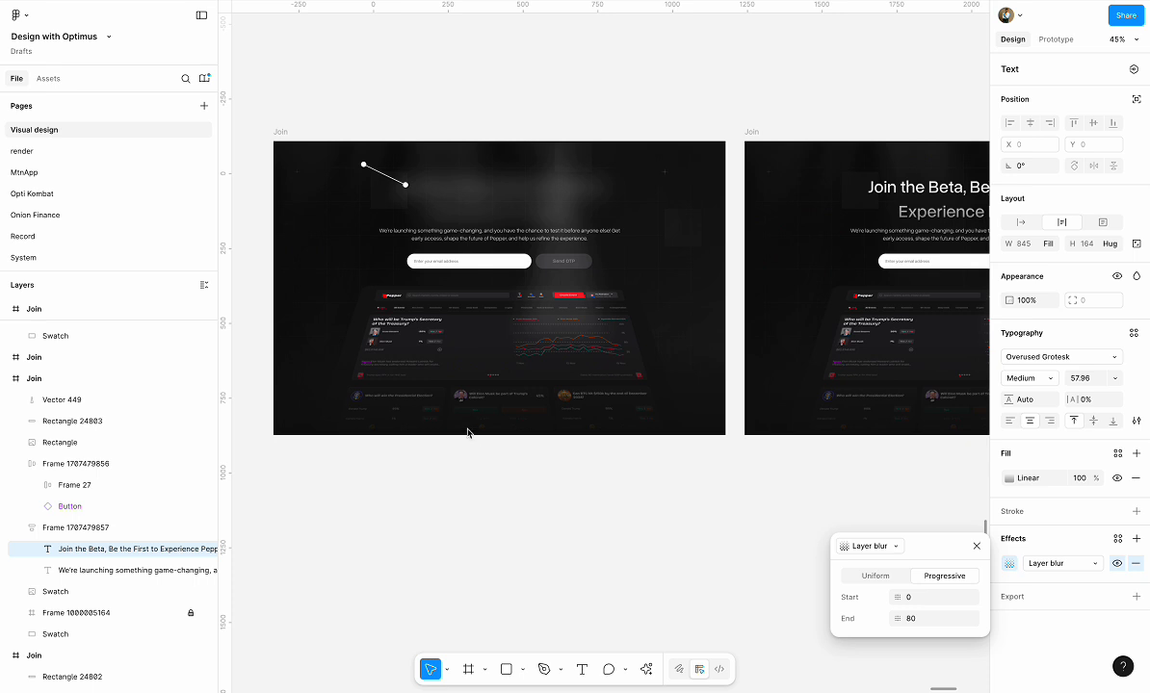
{"action": "key", "text": "Escape"}
Delete the unblurred Join copy and place a duplicate of the blurred Join frame to the right of the original
{"action": "left_click", "coordinate": [754, 135]}
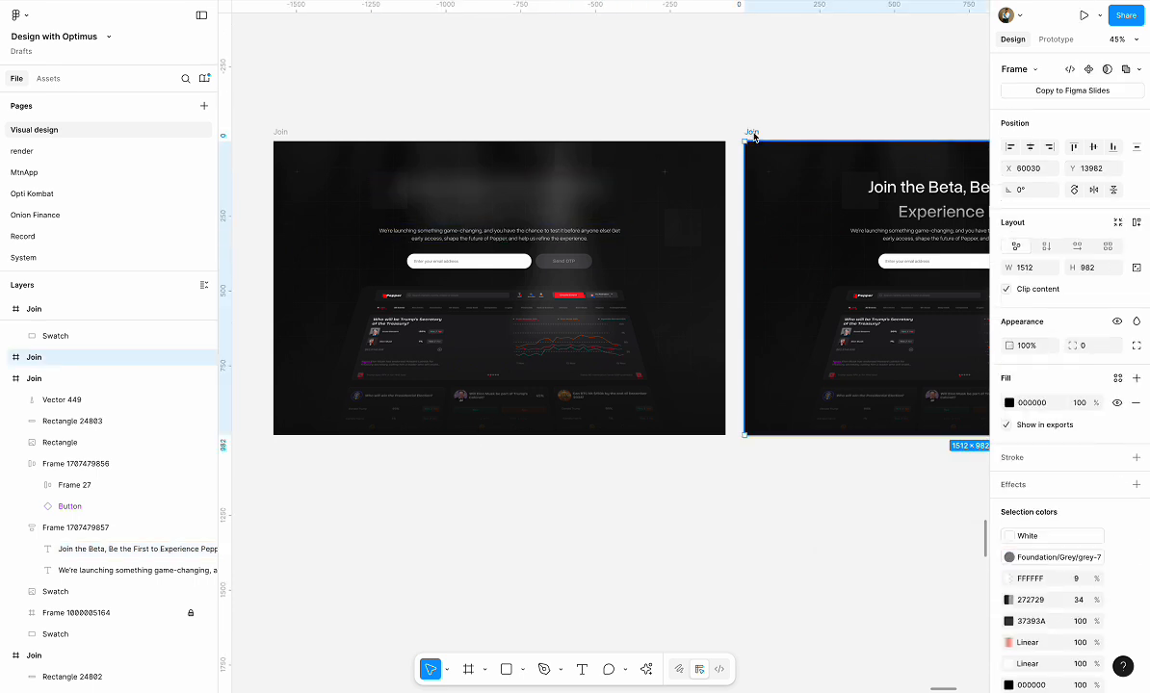
{"action": "key", "text": "Delete"}
{"action": "left_click", "coordinate": [281, 134]}
{"action": "left_click_drag", "start_coordinate": [282, 134], "coordinate": [757, 133]}
{"action": "scroll", "coordinate": [736, 154], "scroll_direction": "right", "scroll_amount": 5}
In the duplicated frame, move both progressive blur points past the headline's right end so the text is sharp, and clear the selection
{"action": "left_click", "coordinate": [686, 200]}
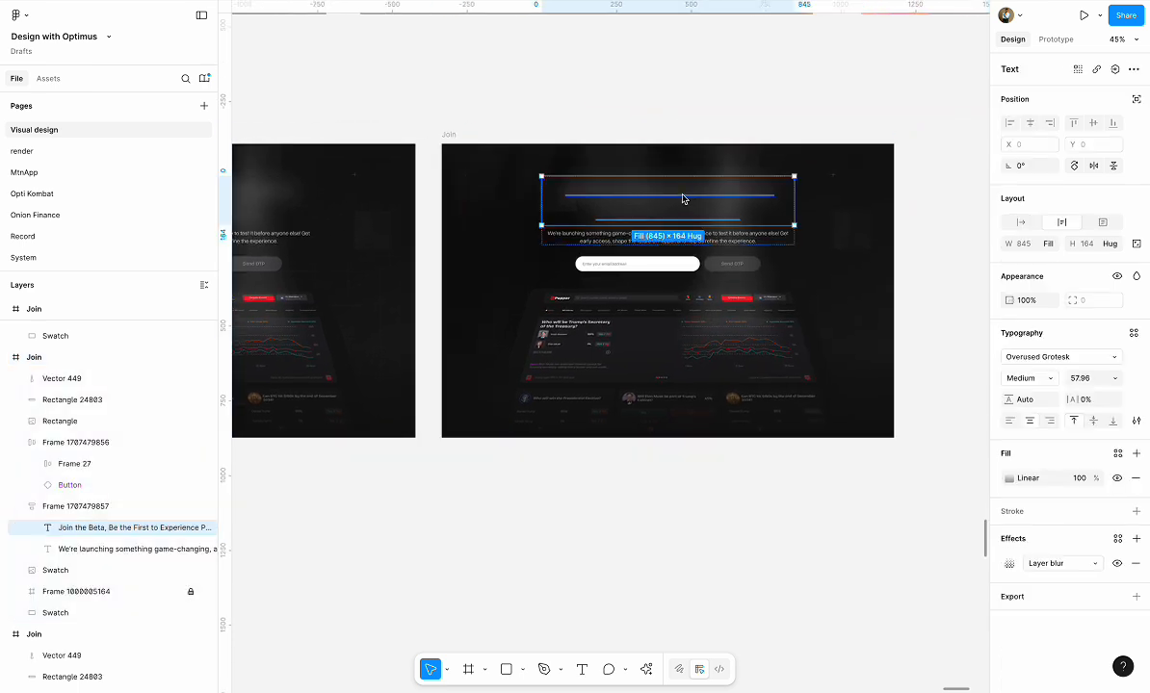
{"action": "left_click", "coordinate": [1009, 563]}
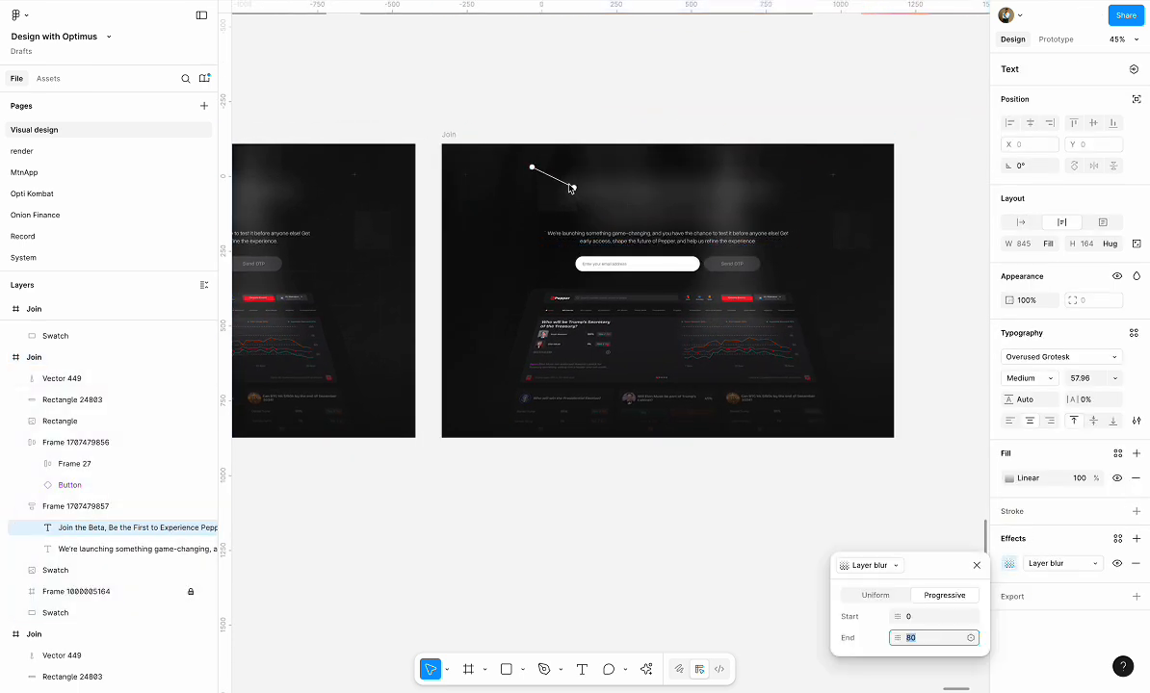
{"action": "left_click_drag", "start_coordinate": [574, 186], "coordinate": [785, 205]}
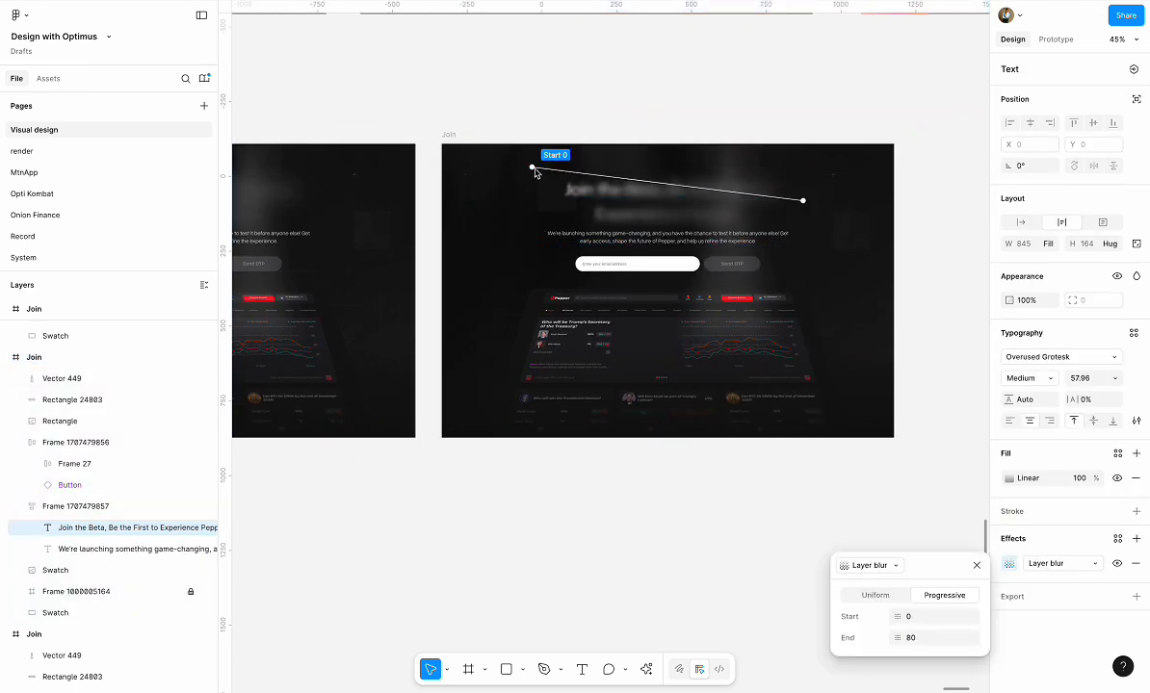
{"action": "left_click_drag", "start_coordinate": [532, 166], "coordinate": [786, 196]}
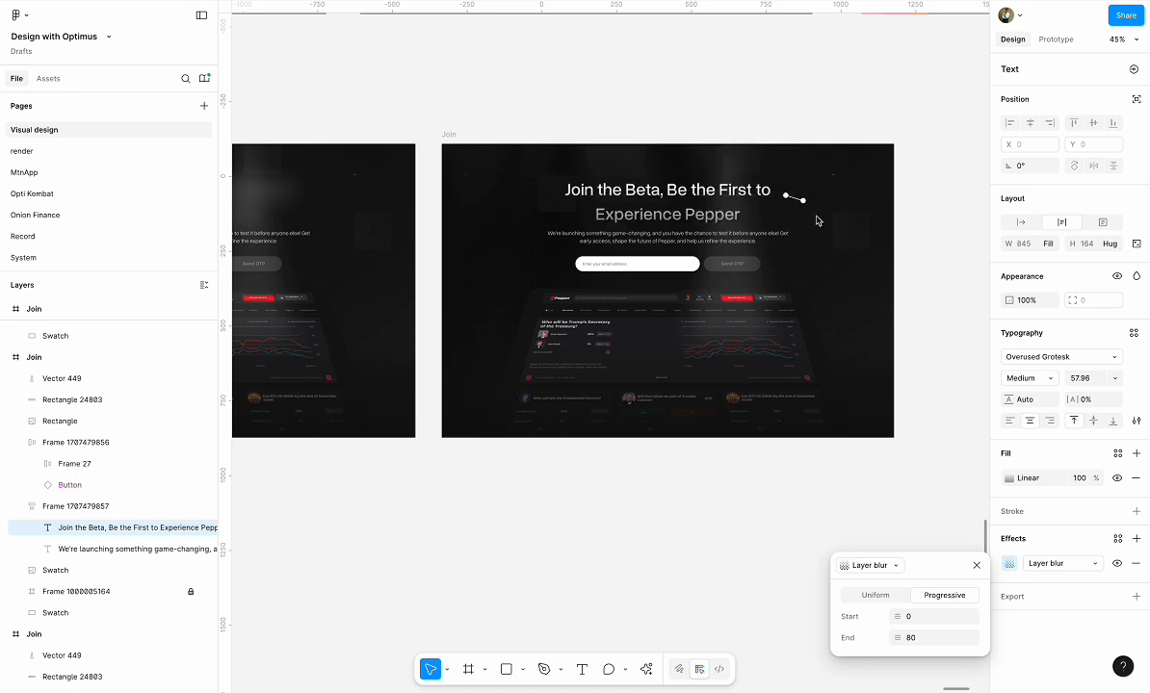
{"action": "left_click", "coordinate": [976, 565]}
{"action": "left_click", "coordinate": [759, 524]}
Create a prototype connection from the blurred Join frame to the sharp Join frame beside it
{"action": "left_click", "coordinate": [455, 133]}
{"action": "scroll", "coordinate": [462, 133], "scroll_direction": "left", "scroll_amount": 8}
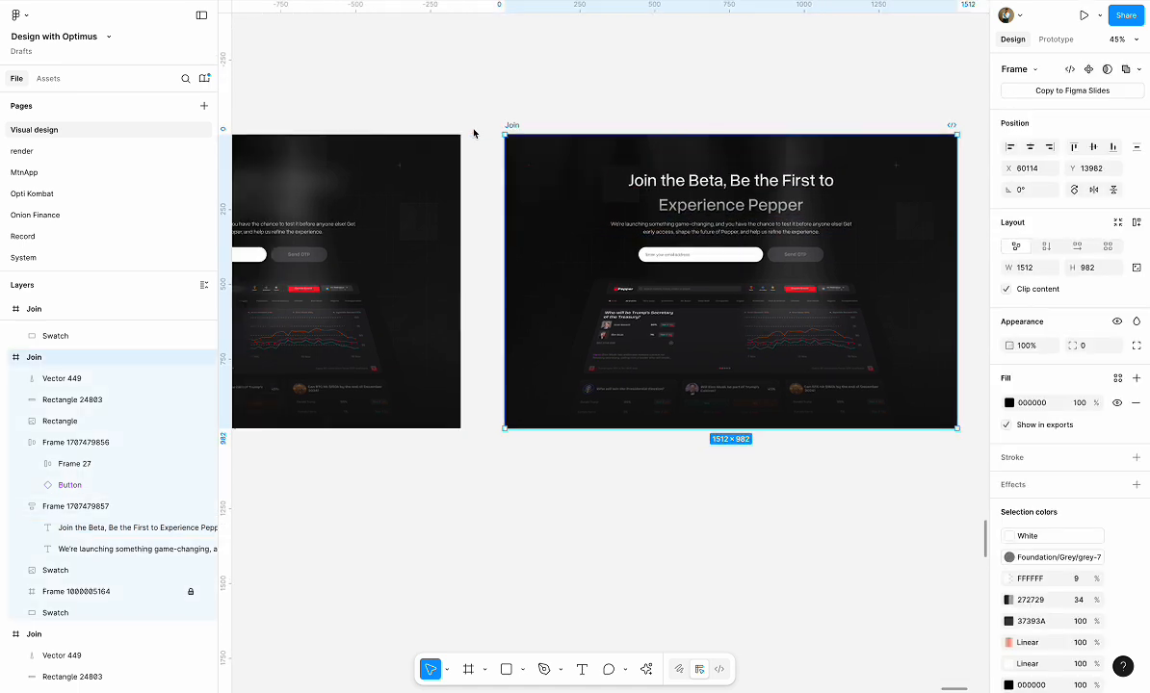
{"action": "left_click", "coordinate": [339, 142]}
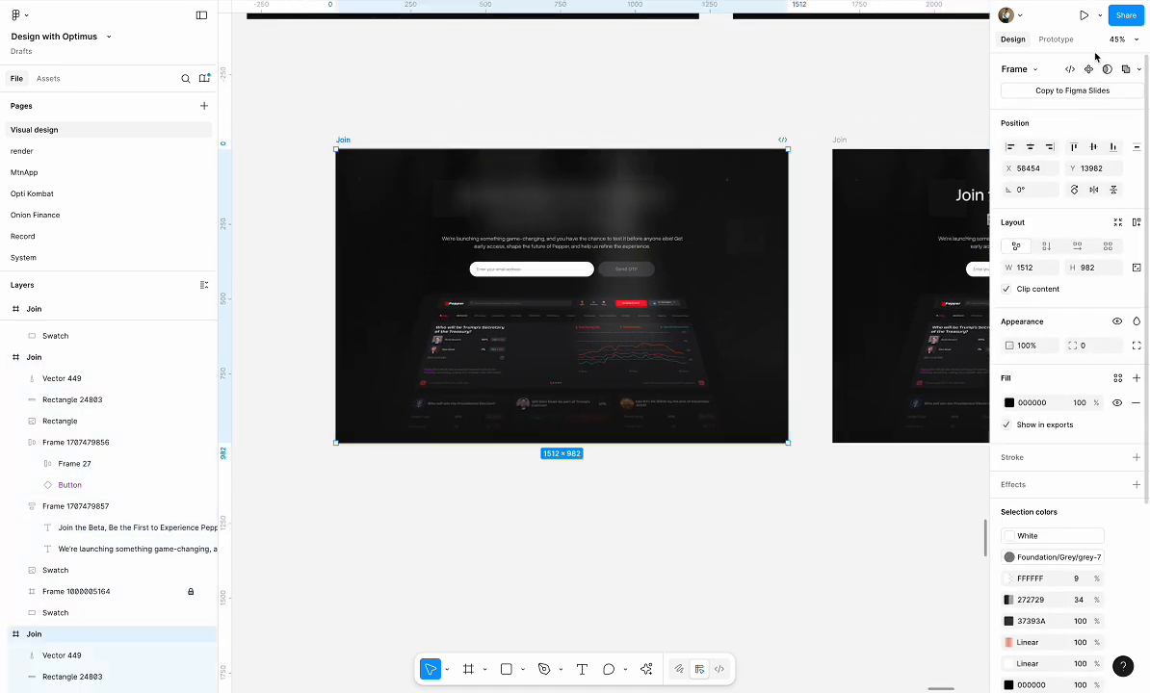
{"action": "left_click", "coordinate": [1055, 40]}
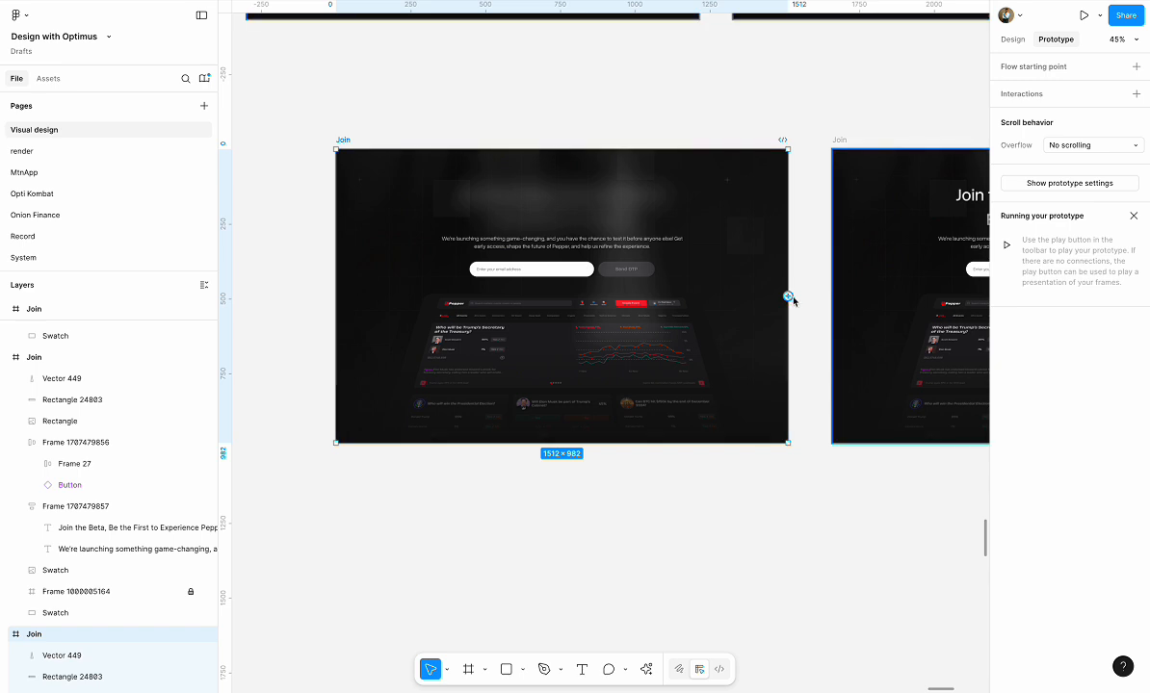
{"action": "left_click_drag", "start_coordinate": [787, 296], "coordinate": [845, 300]}
Set the connection's trigger to After delay with 800 ms and its animation to Smart animate
{"action": "left_click", "coordinate": [814, 358]}
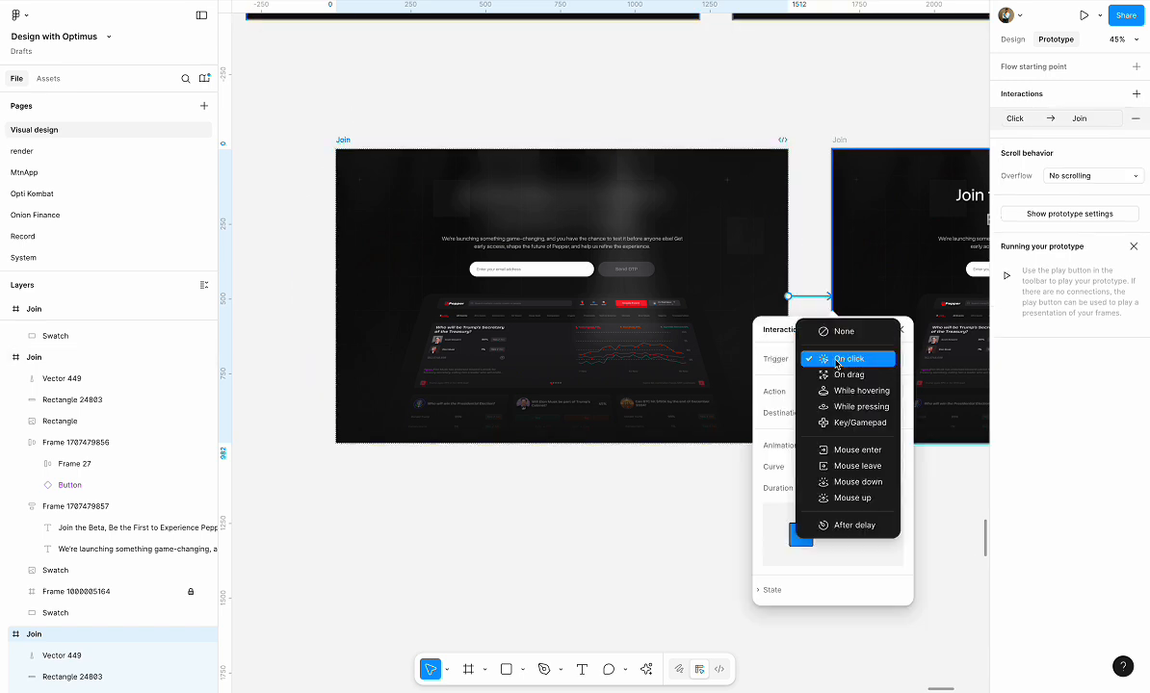
{"action": "left_click", "coordinate": [854, 526]}
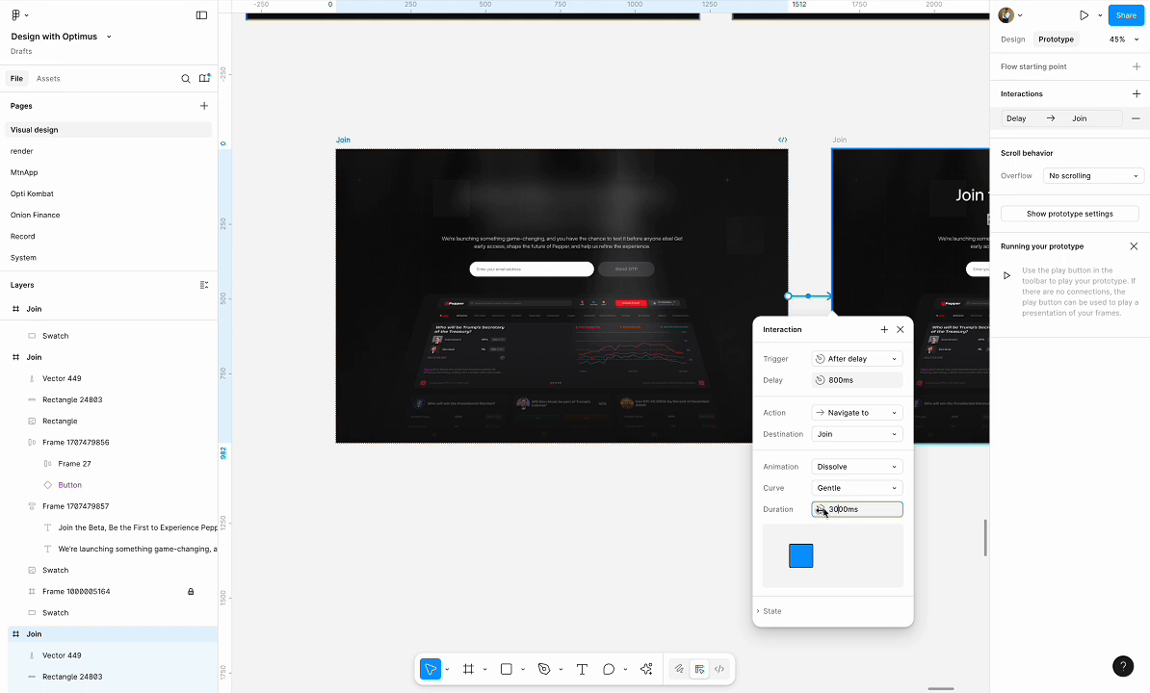
{"action": "left_click", "coordinate": [822, 467]}
{"action": "left_click", "coordinate": [858, 482]}
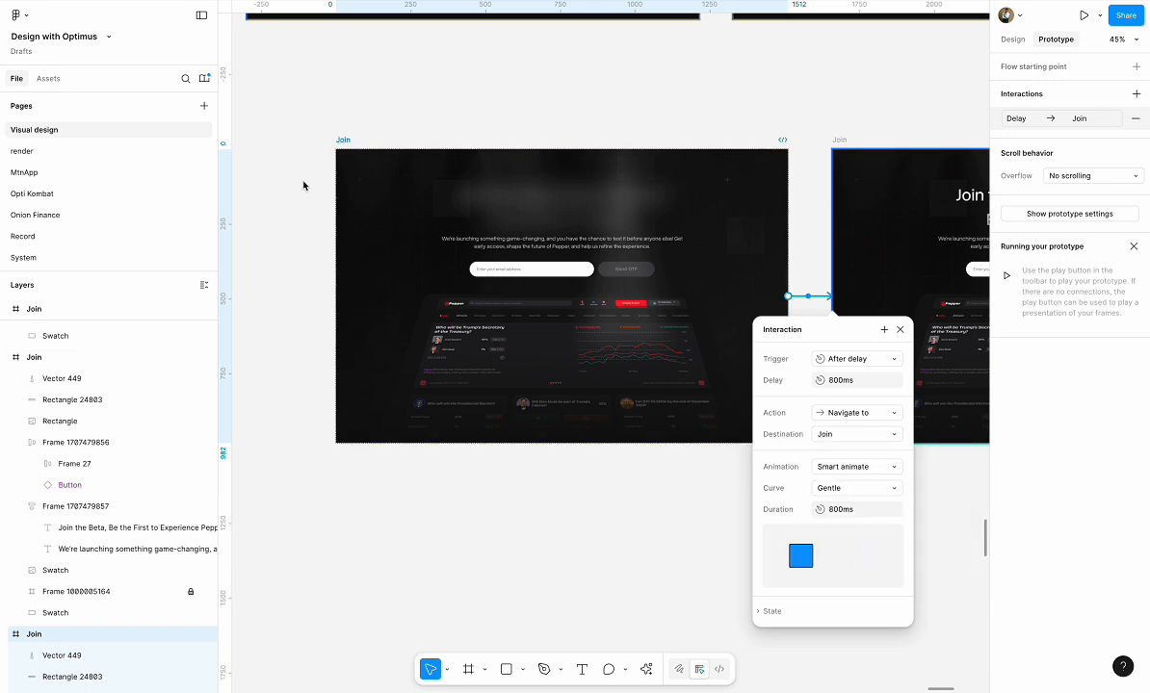
Preview the prototype from the blurred Join frame, replay the headline transition and return to the design file
{"action": "left_click", "coordinate": [348, 142]}
{"action": "left_click", "coordinate": [1082, 17]}
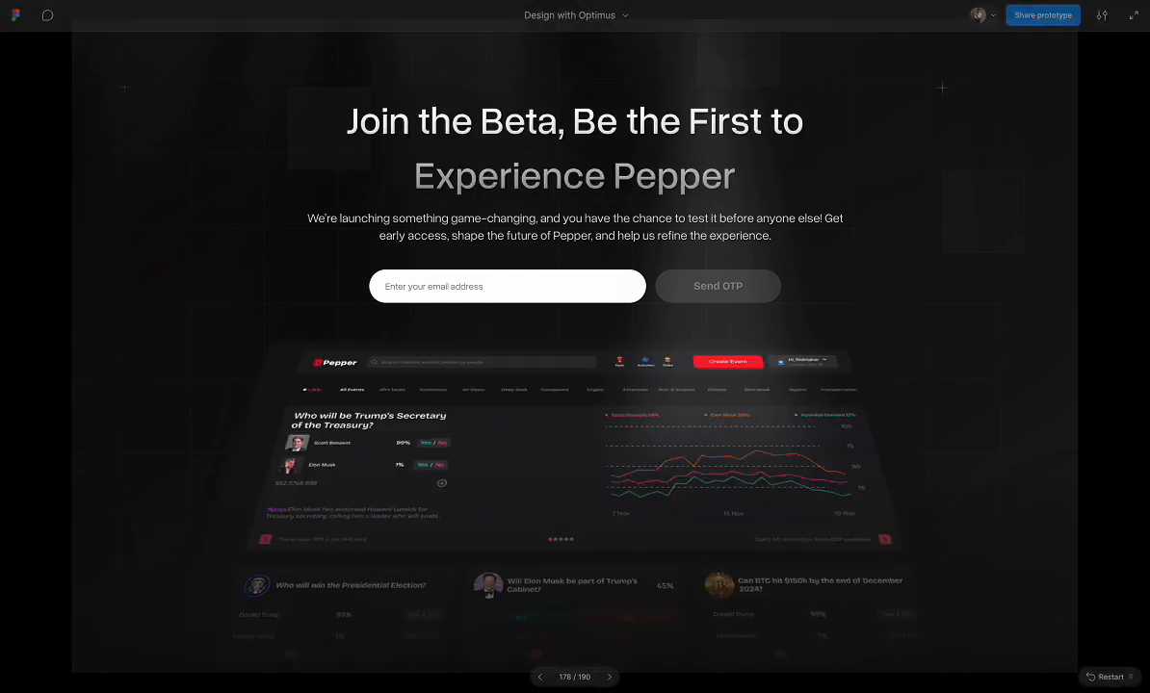
{"action": "key", "text": "Left"}
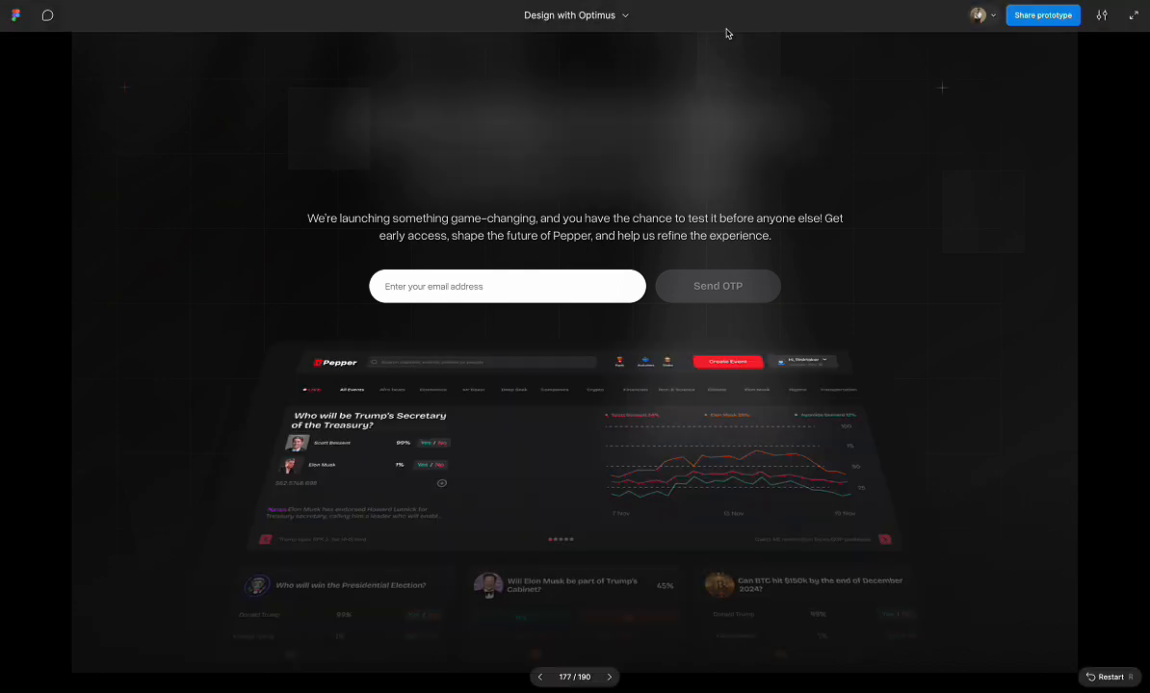
{"action": "left_click", "coordinate": [589, 1]}
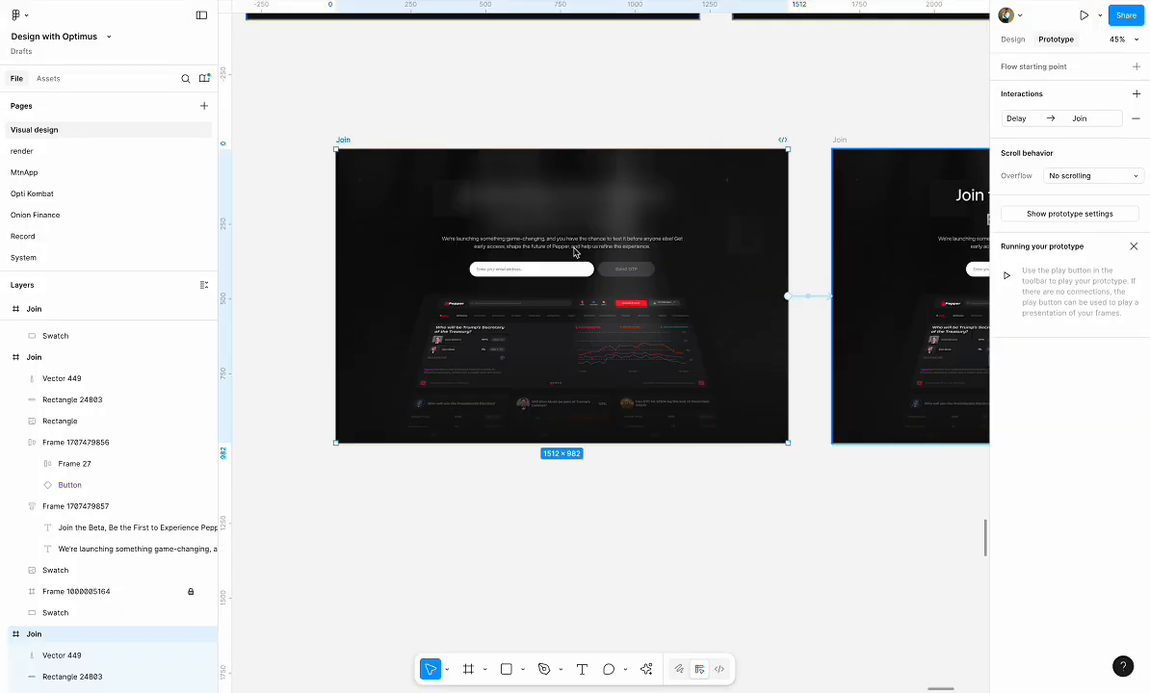
Set the Smart animate duration of the Join connection to 3000 ms and switch back to the prototype preview
{"action": "left_click", "coordinate": [821, 298]}
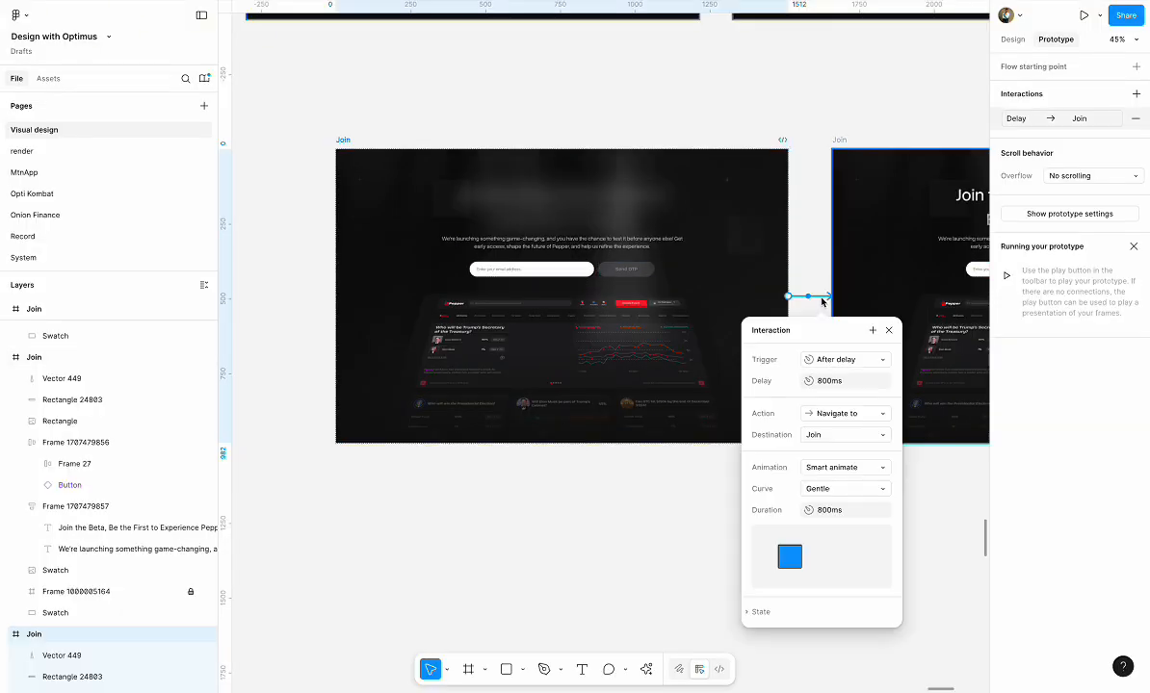
{"action": "left_click", "coordinate": [811, 510]}
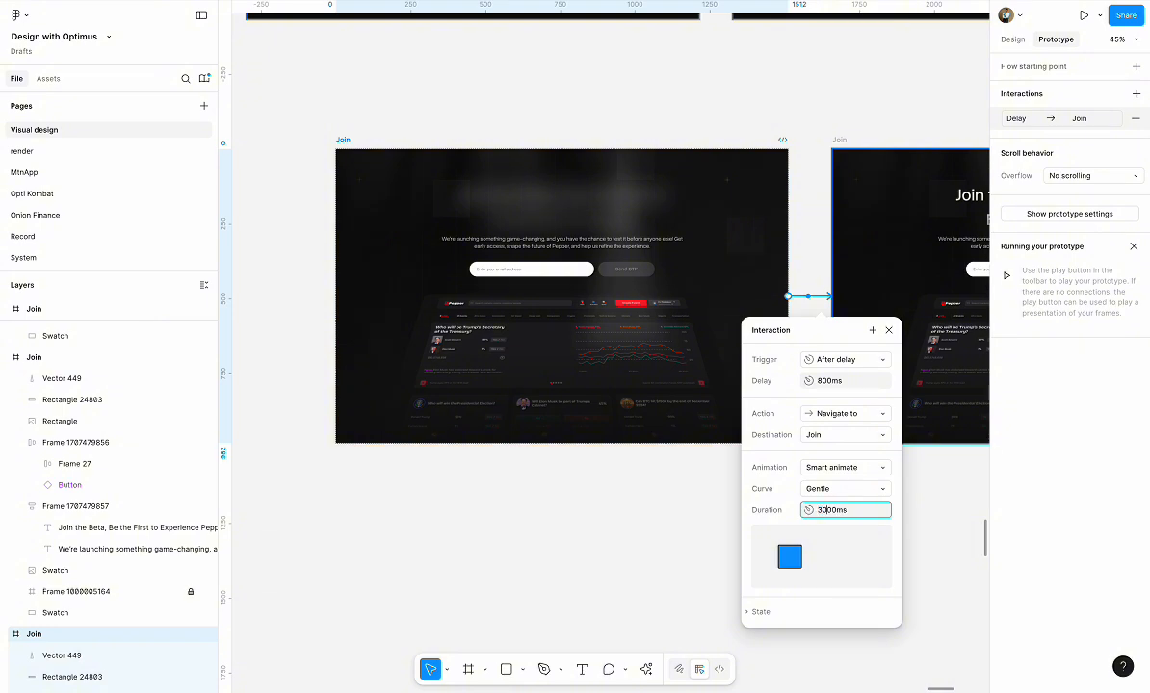
{"action": "key", "text": "Return"}
{"action": "left_click", "coordinate": [727, 2]}
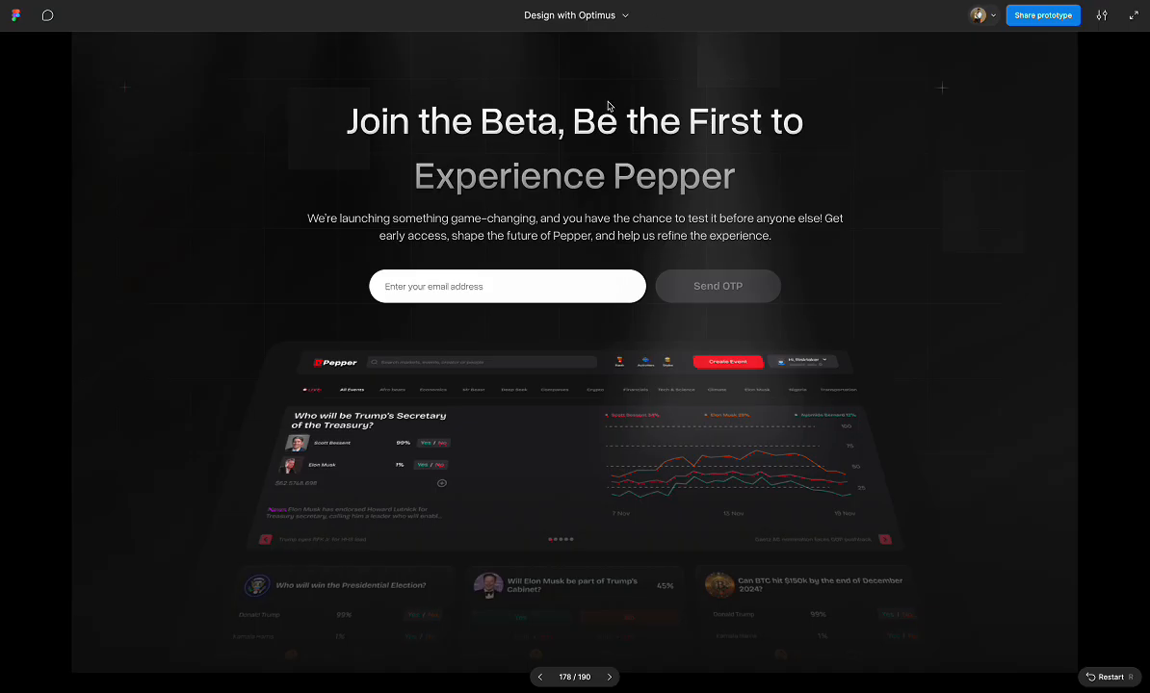